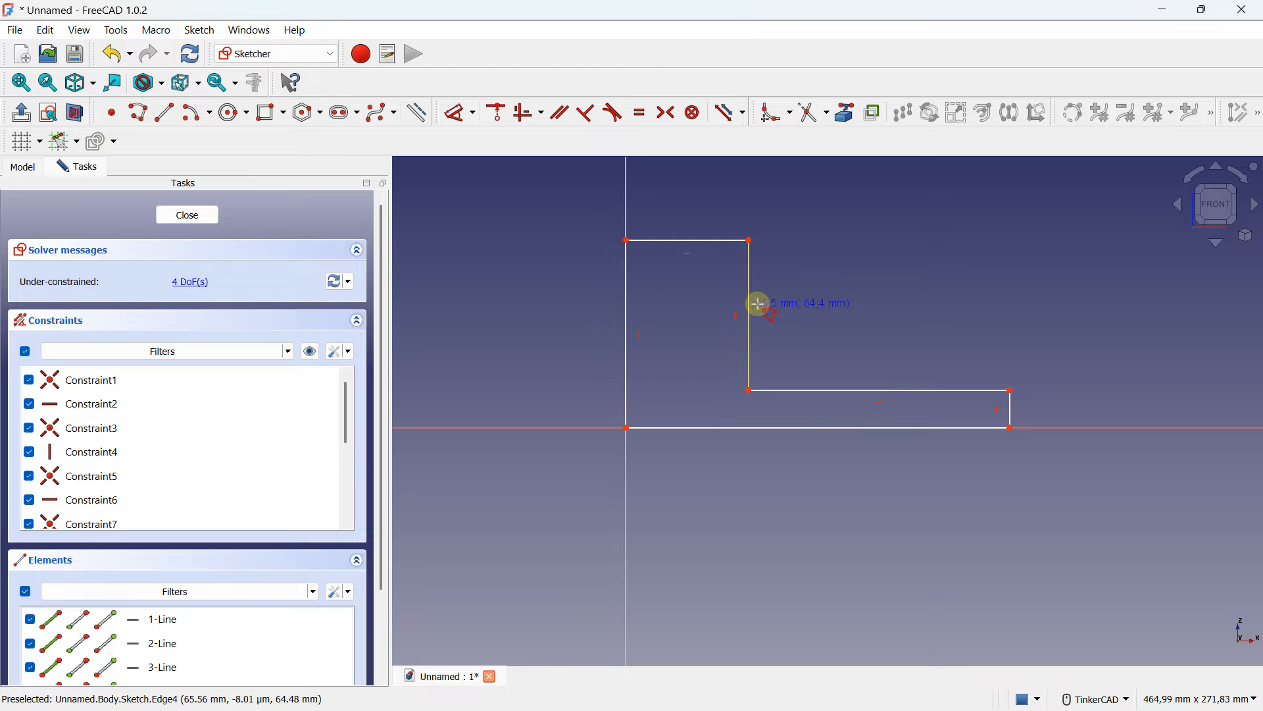
- Dimension the sketch's bottom edge to a length of 140 mm
right_click(803, 304)
middle_click_drag(802, 304, 772, 312)
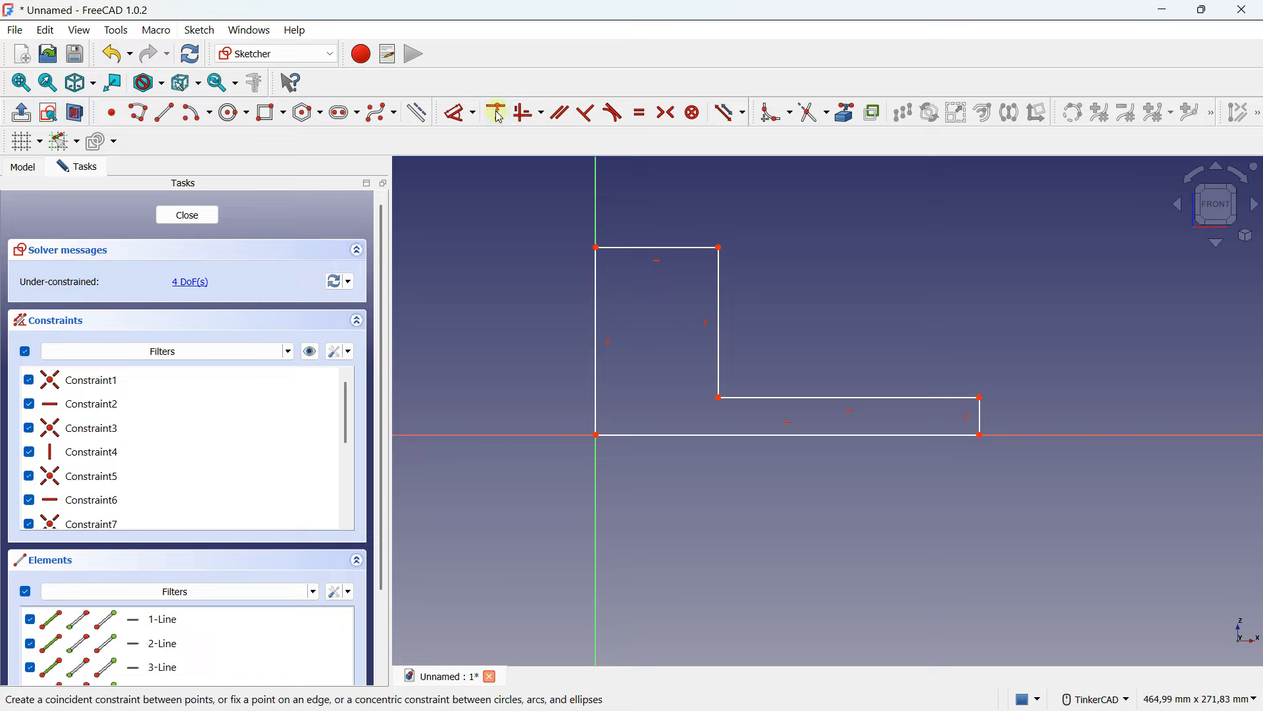
left_click(455, 118)
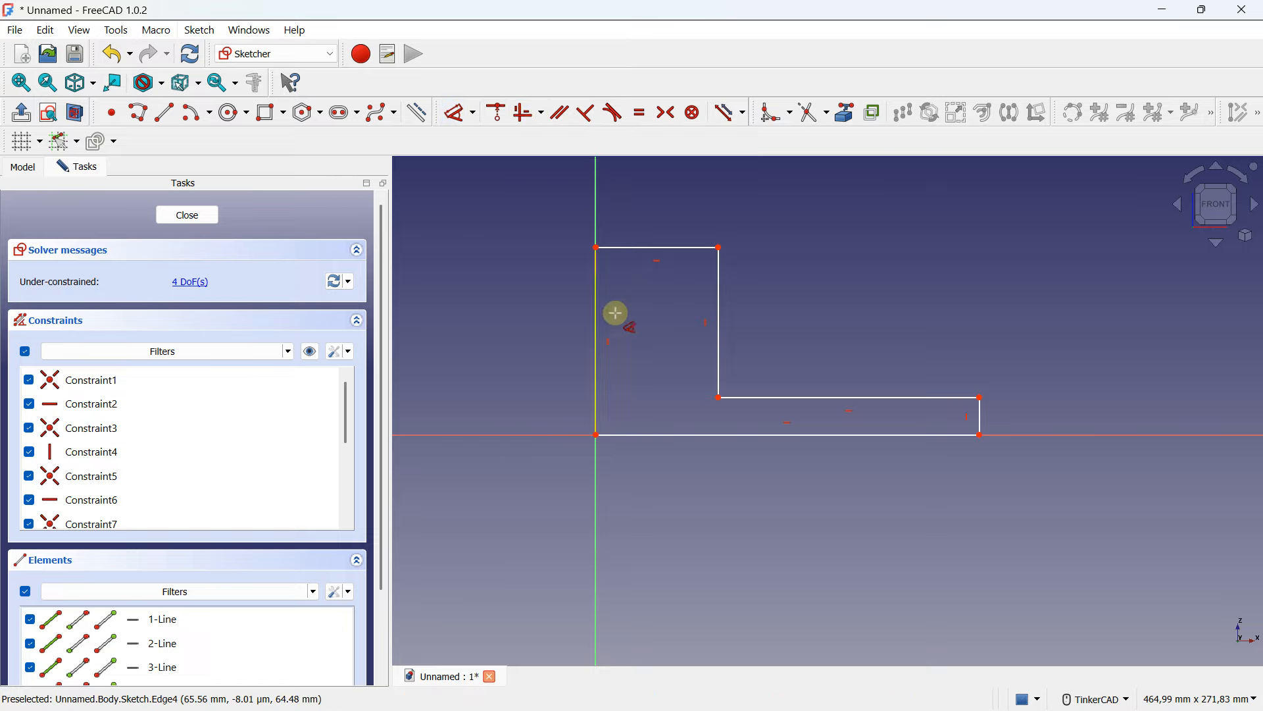
left_click(710, 435)
left_click(712, 490)
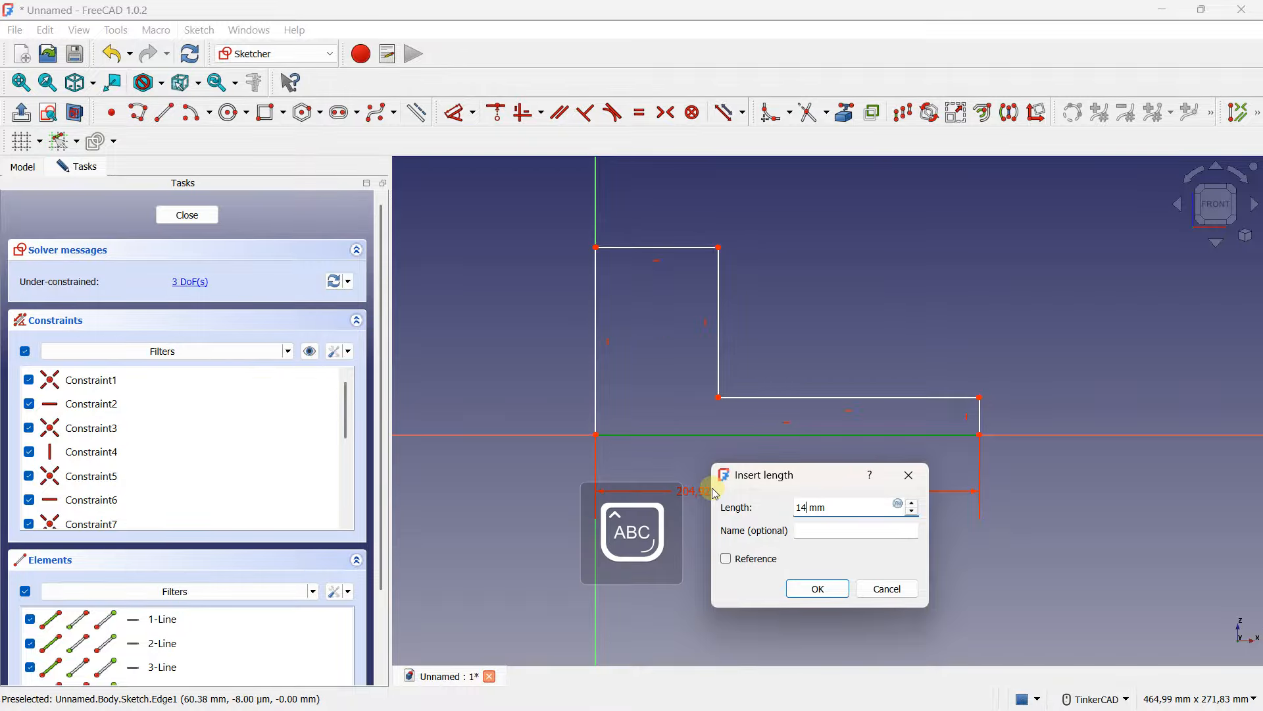
key("Caps_Lock")
key("Return")
- Dimension the right vertical edge of the horizontal leg to 20 mm
scroll(797, 431, "up", 1)
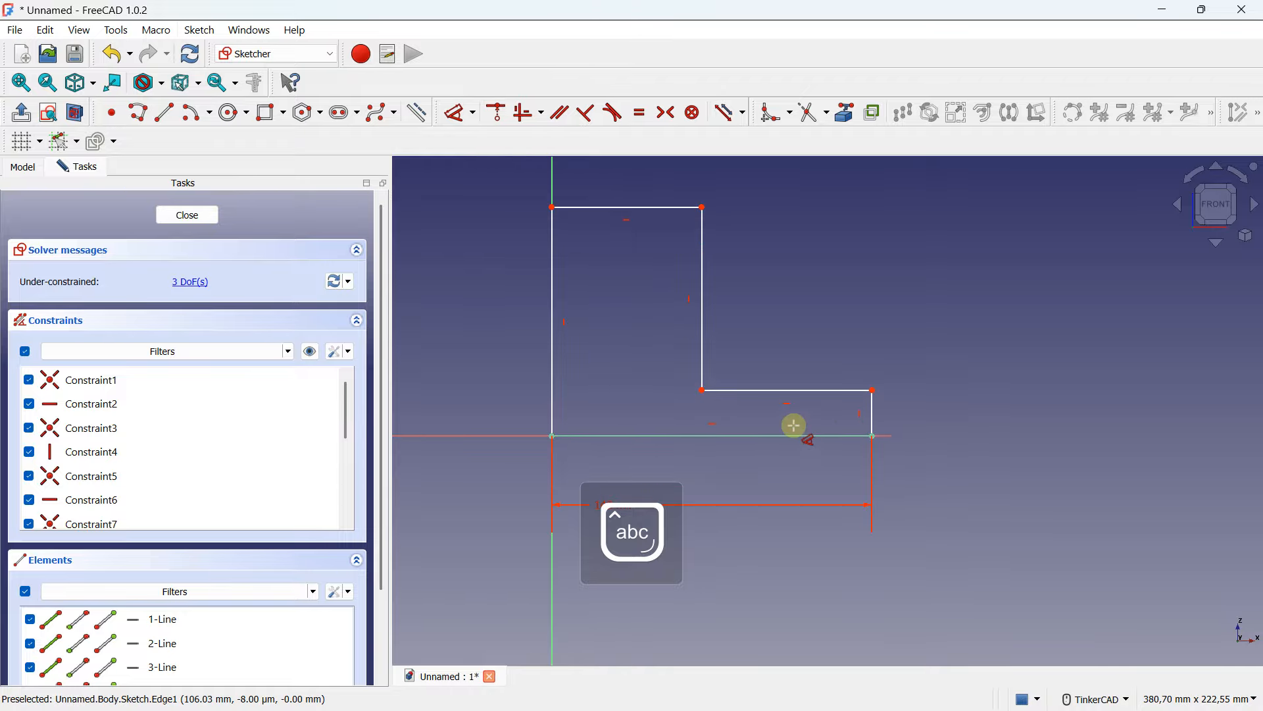
left_click(872, 409)
left_click(974, 412)
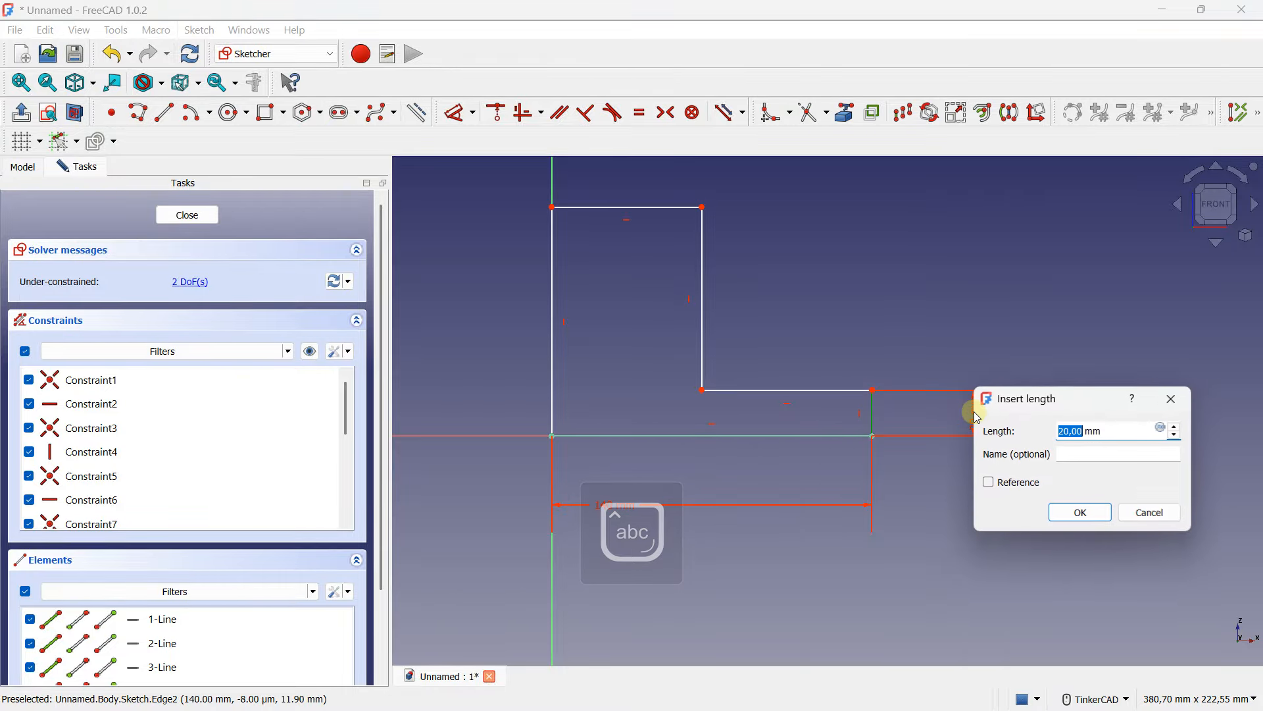
key("Caps_Lock")
type("20")
key("Caps_Lock")
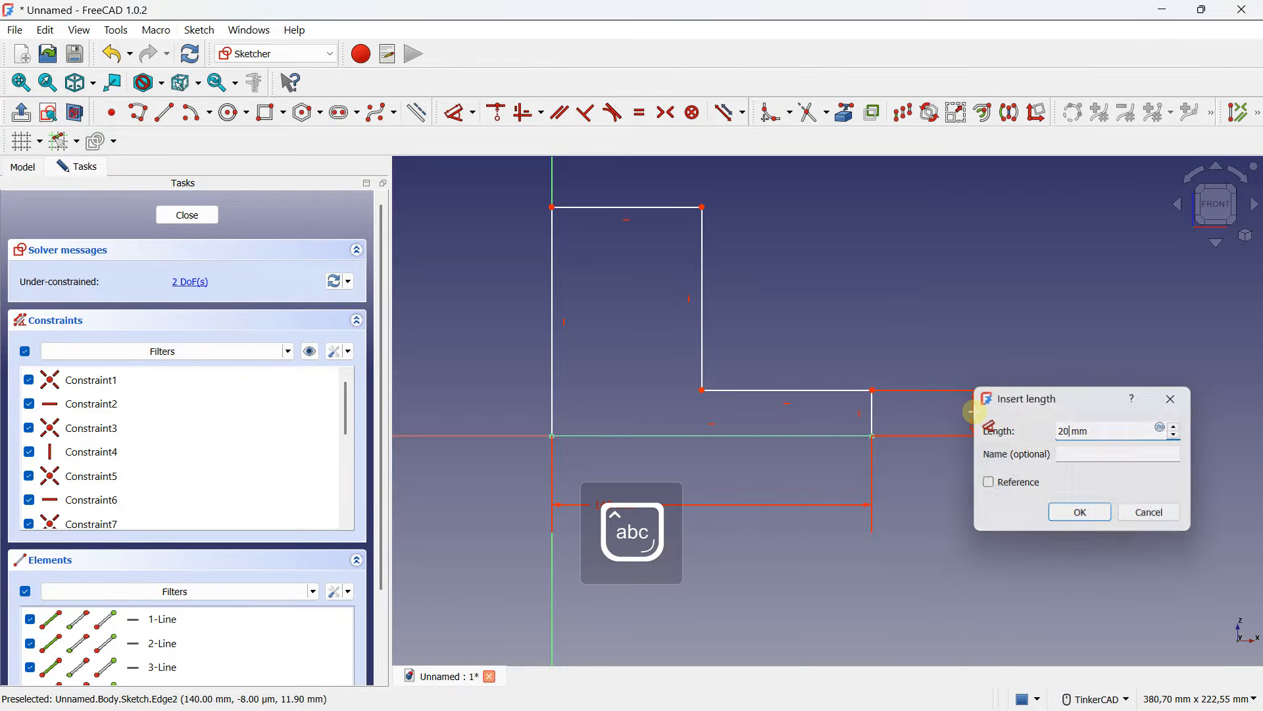
key("Return")
- Dimension the top edge of the horizontal leg to 100 mm
left_click(758, 397)
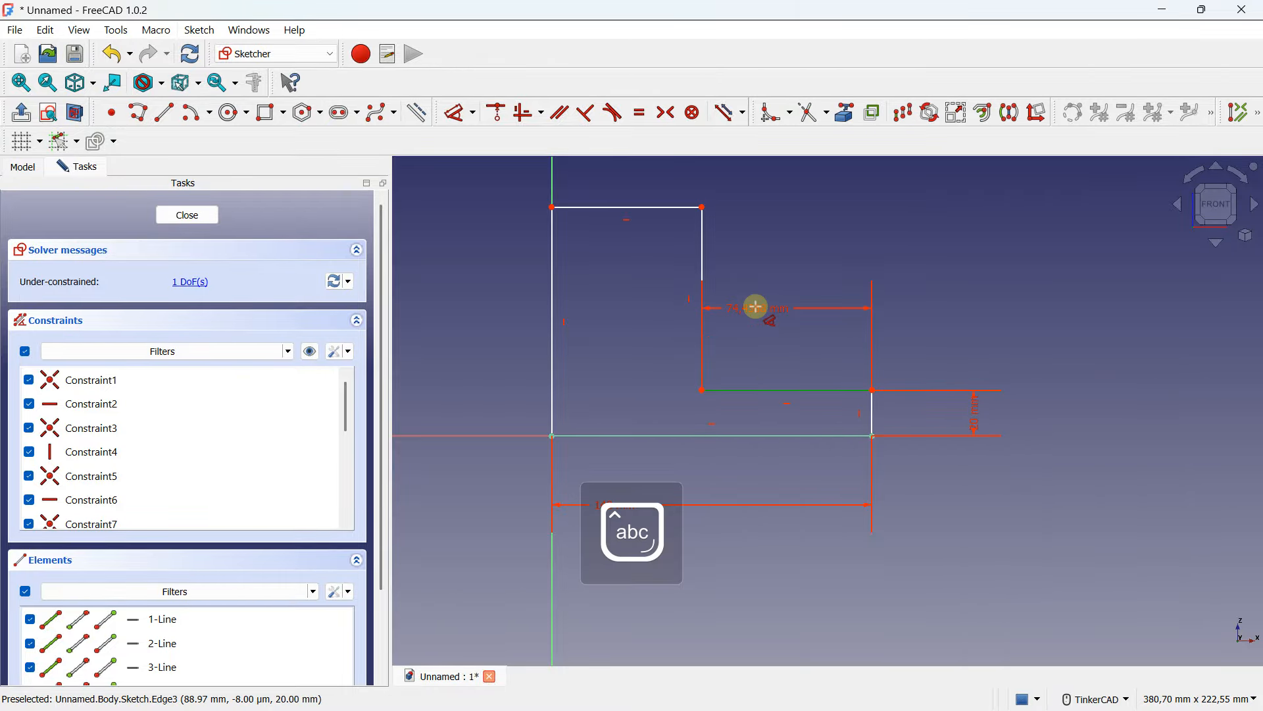
left_click(757, 308)
key("Caps_Lock")
type("1")
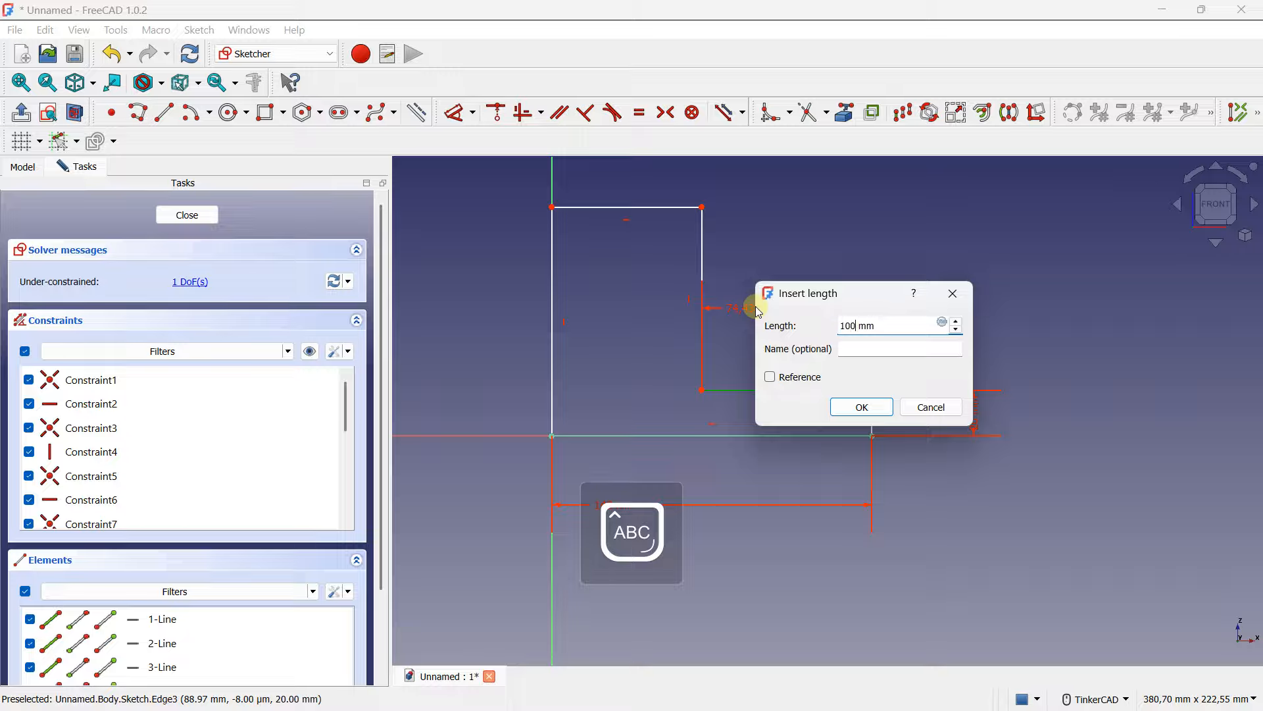
type("00")
key("Caps_Lock")
key("Return")
- Dimension the left vertical edge of the L-profile to a height of 60 mm
scroll(591, 281, "up", 2)
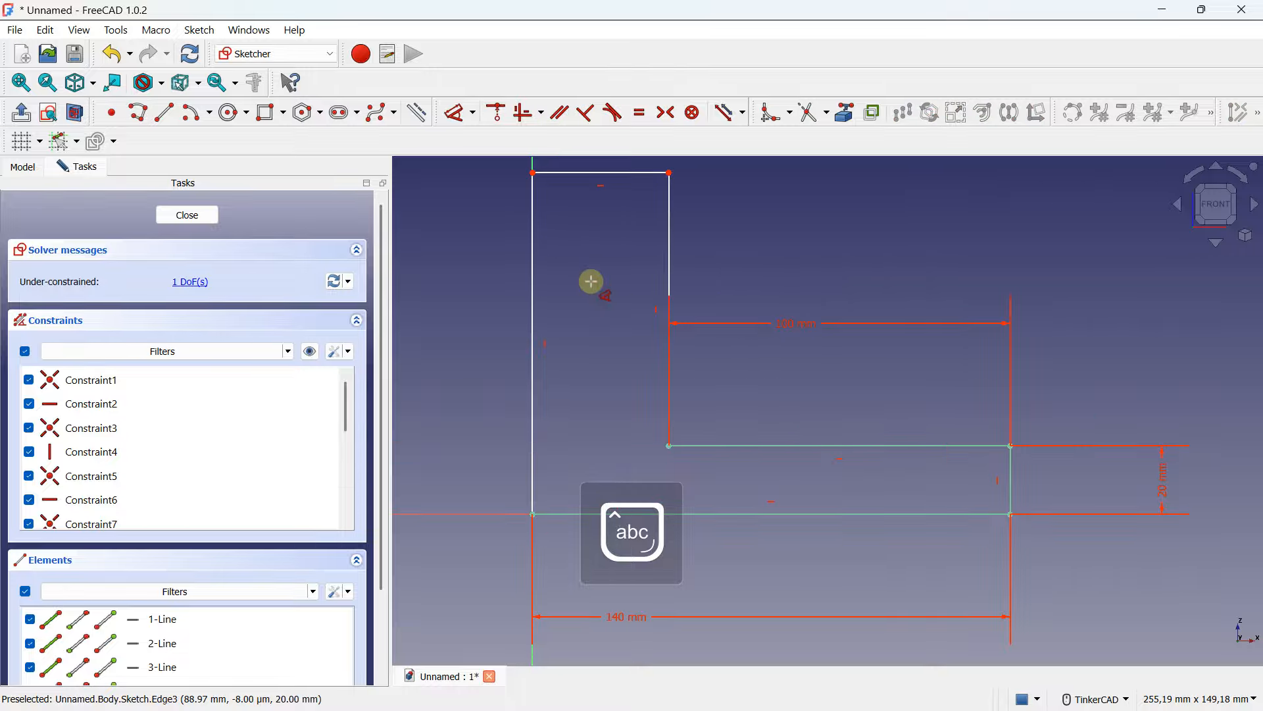
scroll(665, 283, "down", 1)
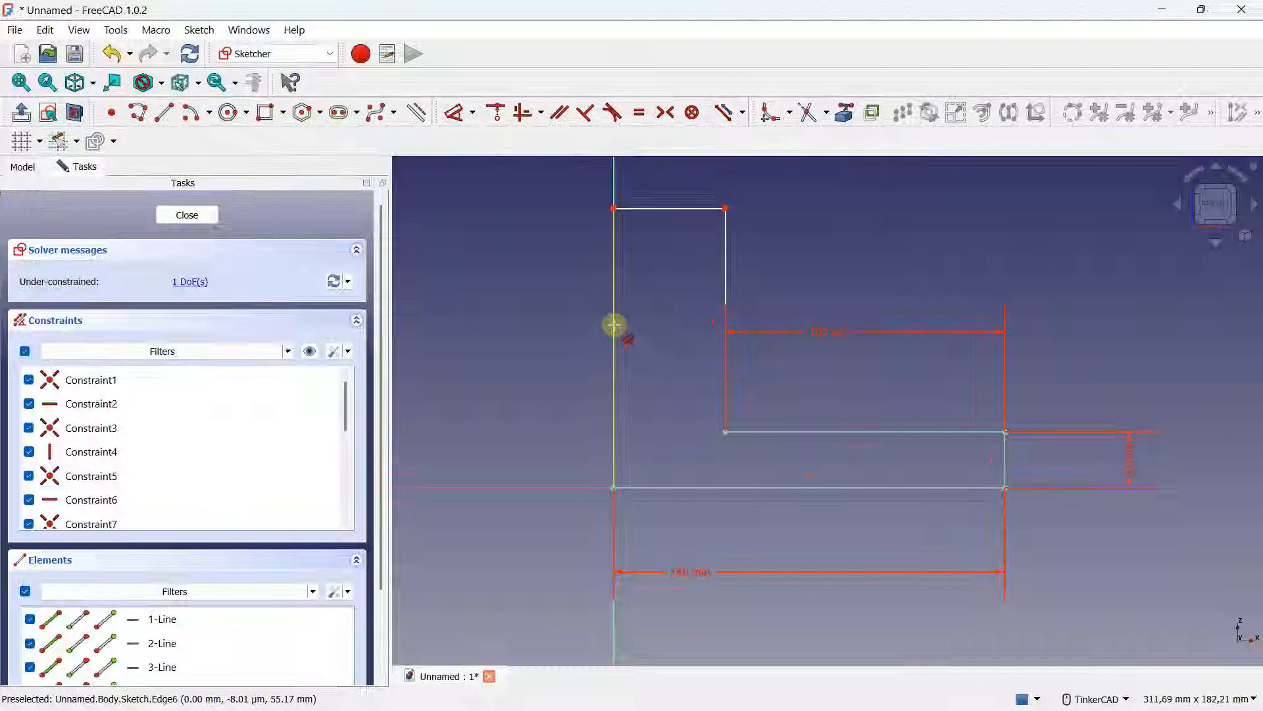
left_click(615, 327)
left_click(592, 322)
left_click(495, 319)
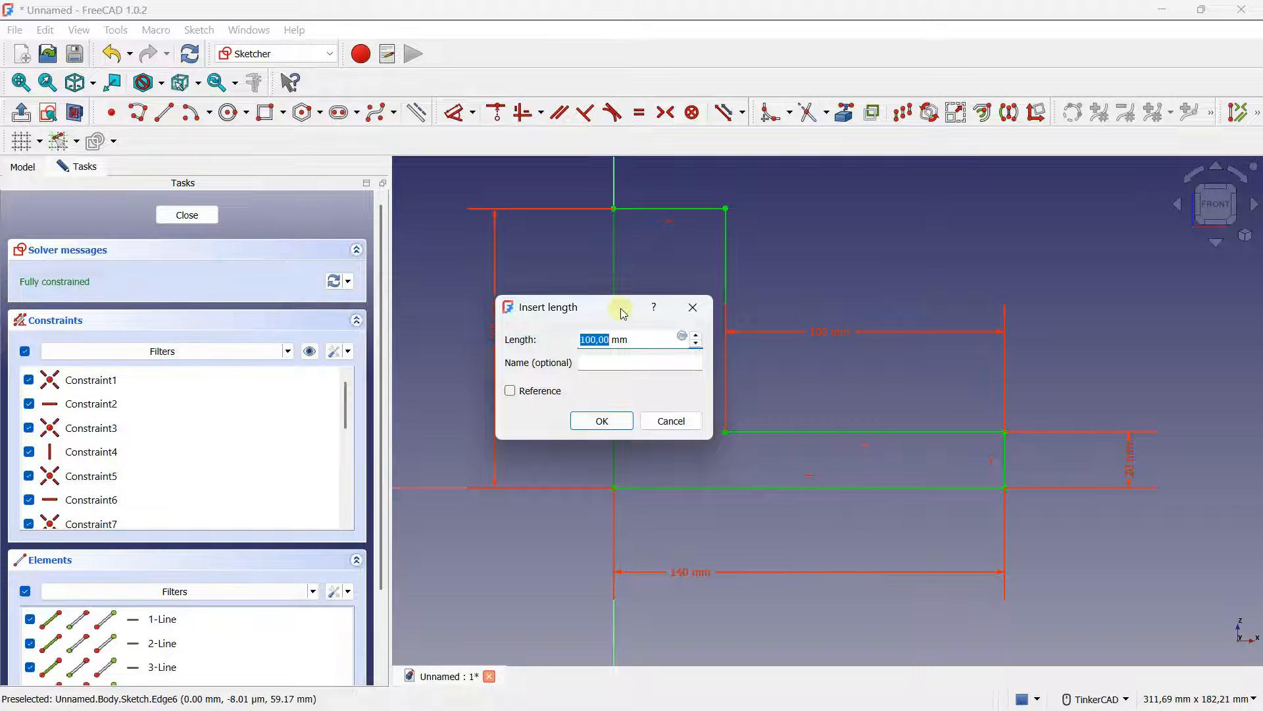
key("Caps_Lock")
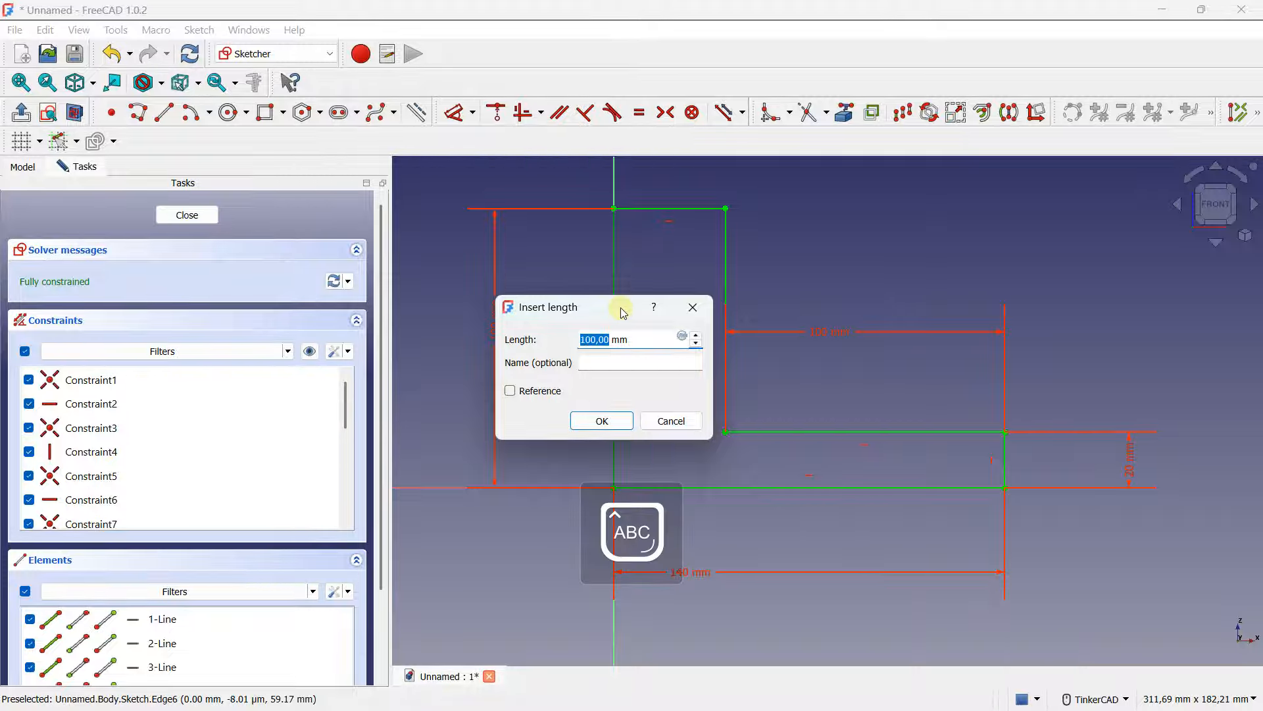
key("Return")
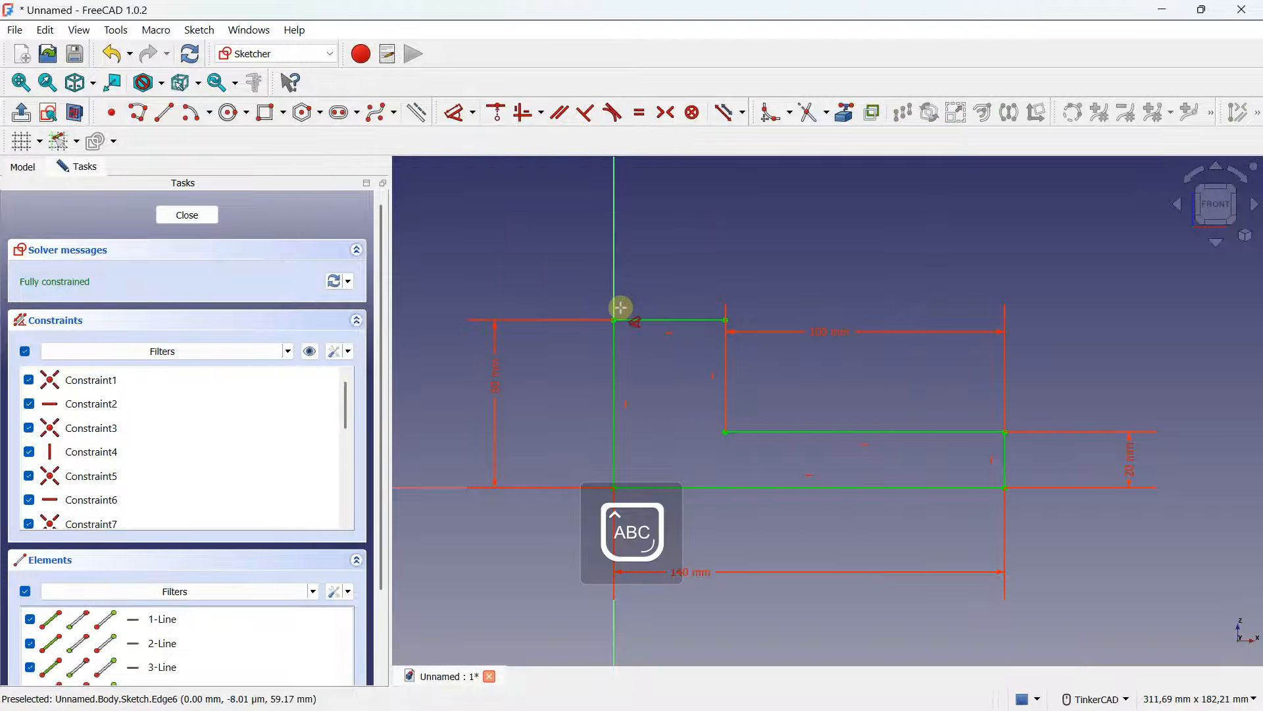
- Delete the short top edge of the vertical arm
mouse_move(705, 283)
middle_mouse_down()
mouse_move(618, 252)
mouse_move(723, 246)
middle_mouse_up()
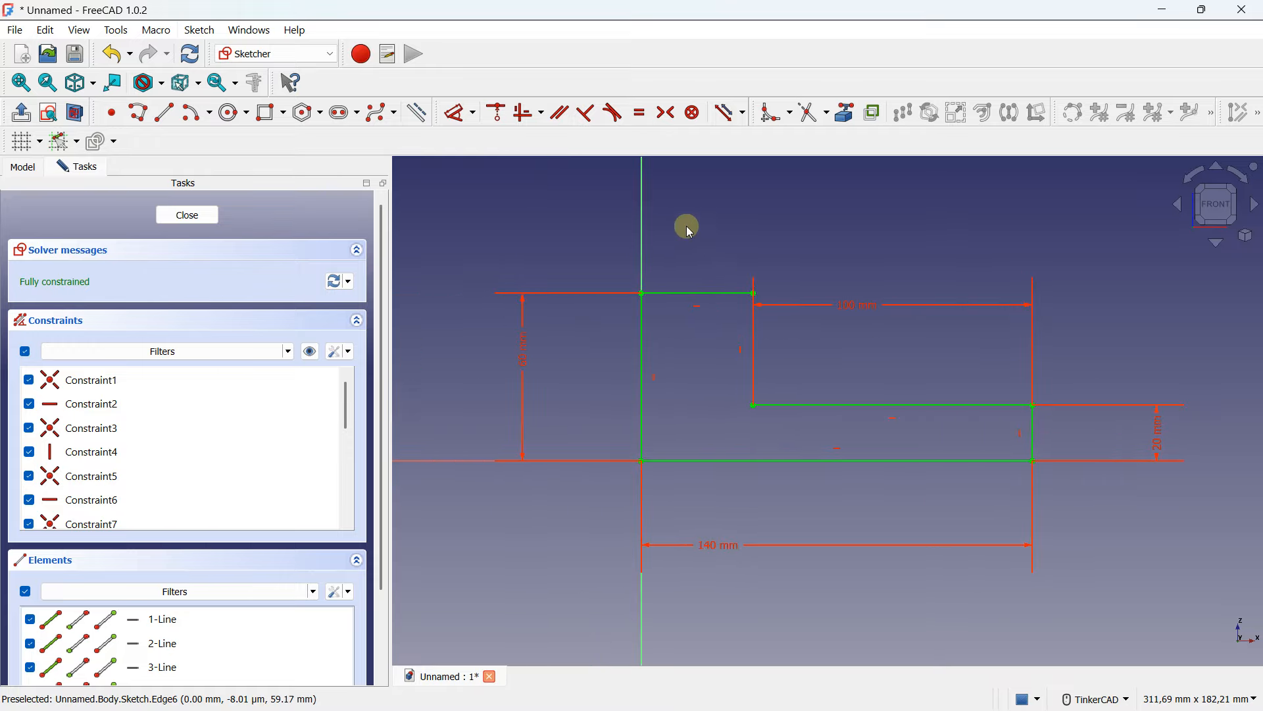
left_click(680, 295)
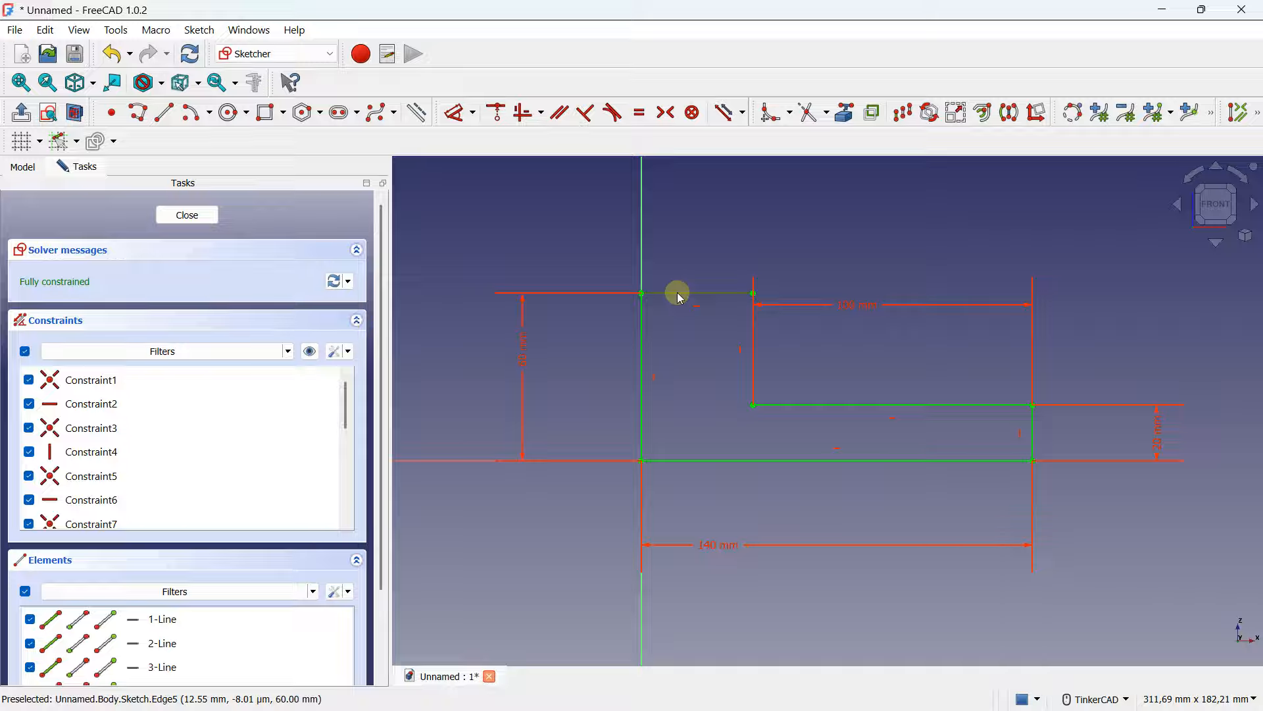
key("Delete")
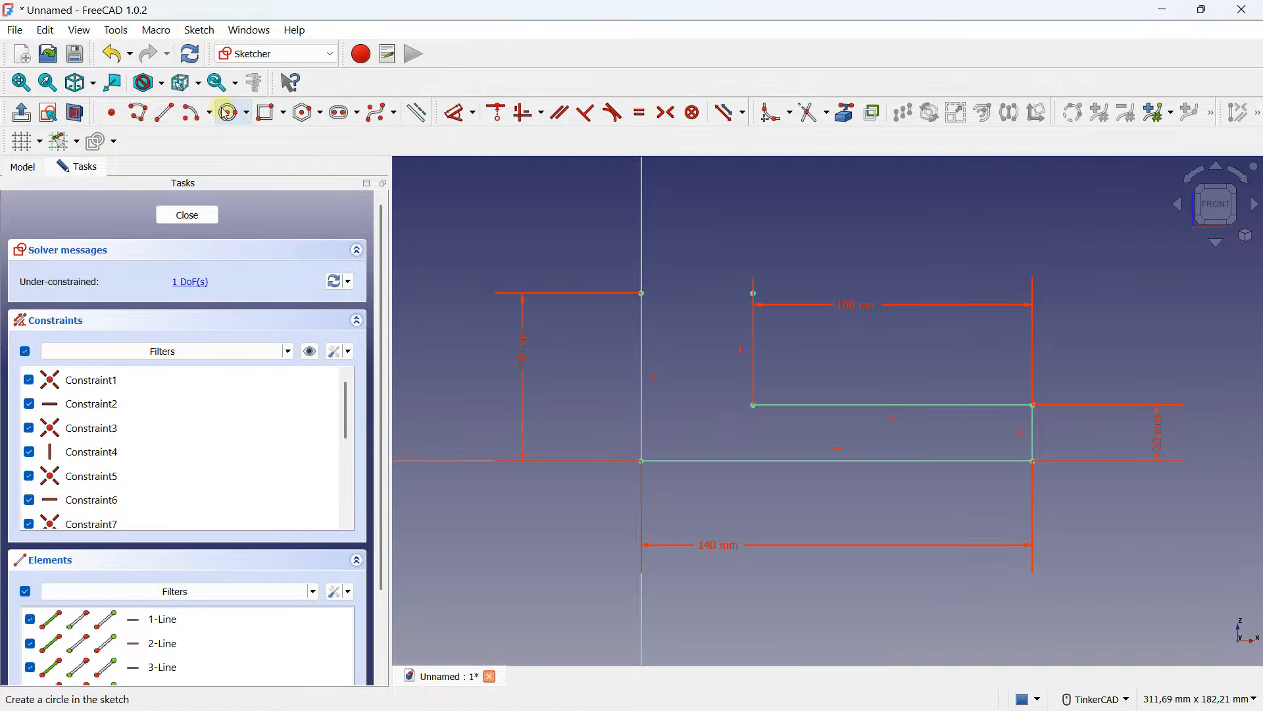
- Turn on the grid and draw a 180° arc by center joining the two top endpoints of the vertical arm
left_click(25, 142)
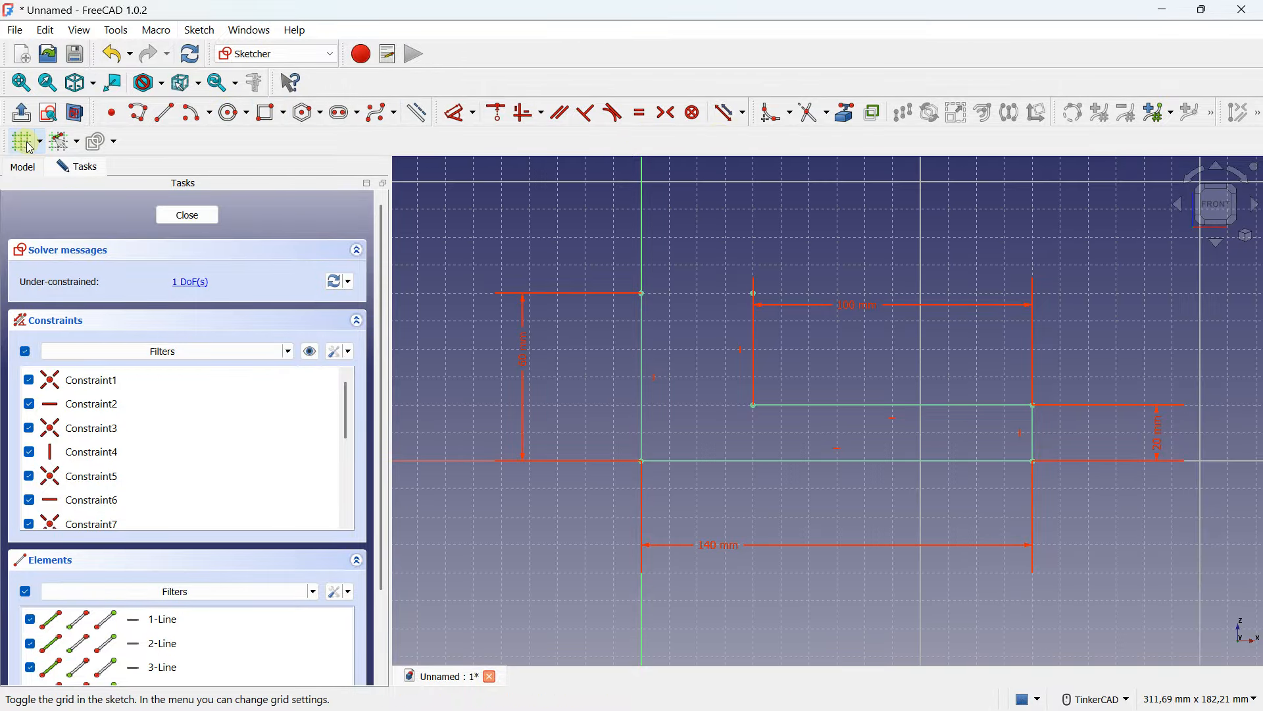
scroll(704, 276, "up", 3)
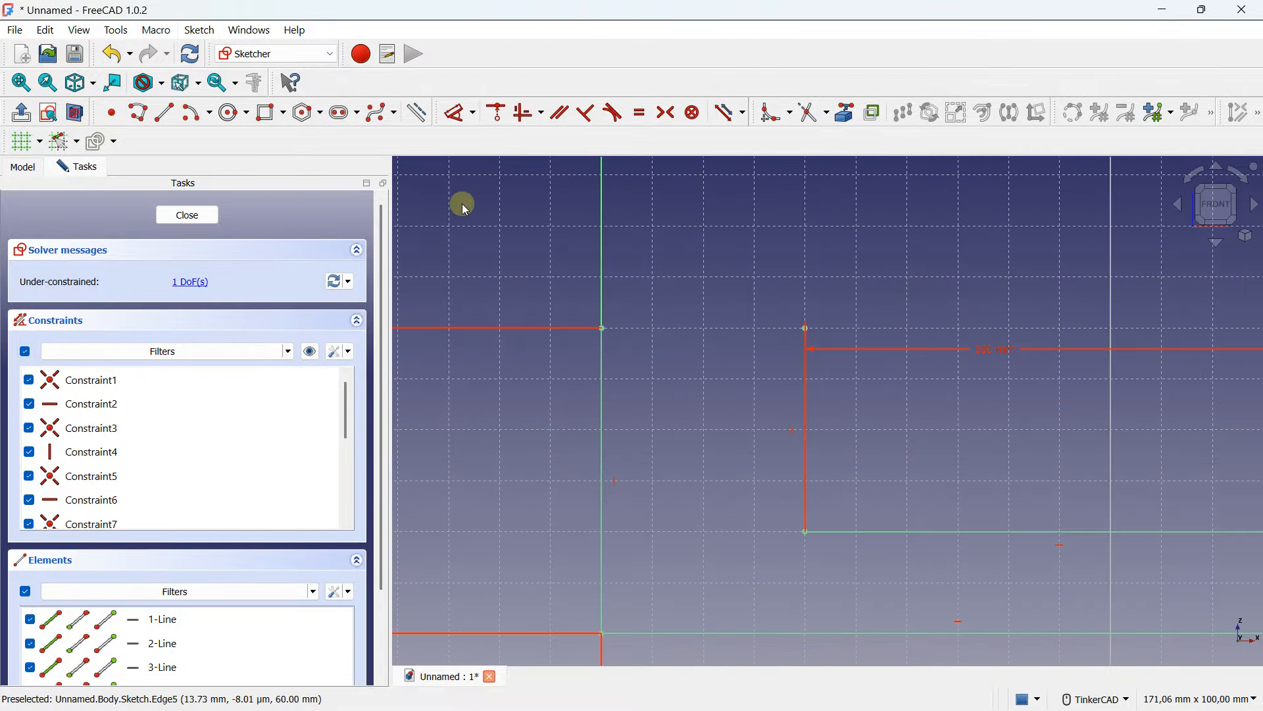
left_click(210, 115)
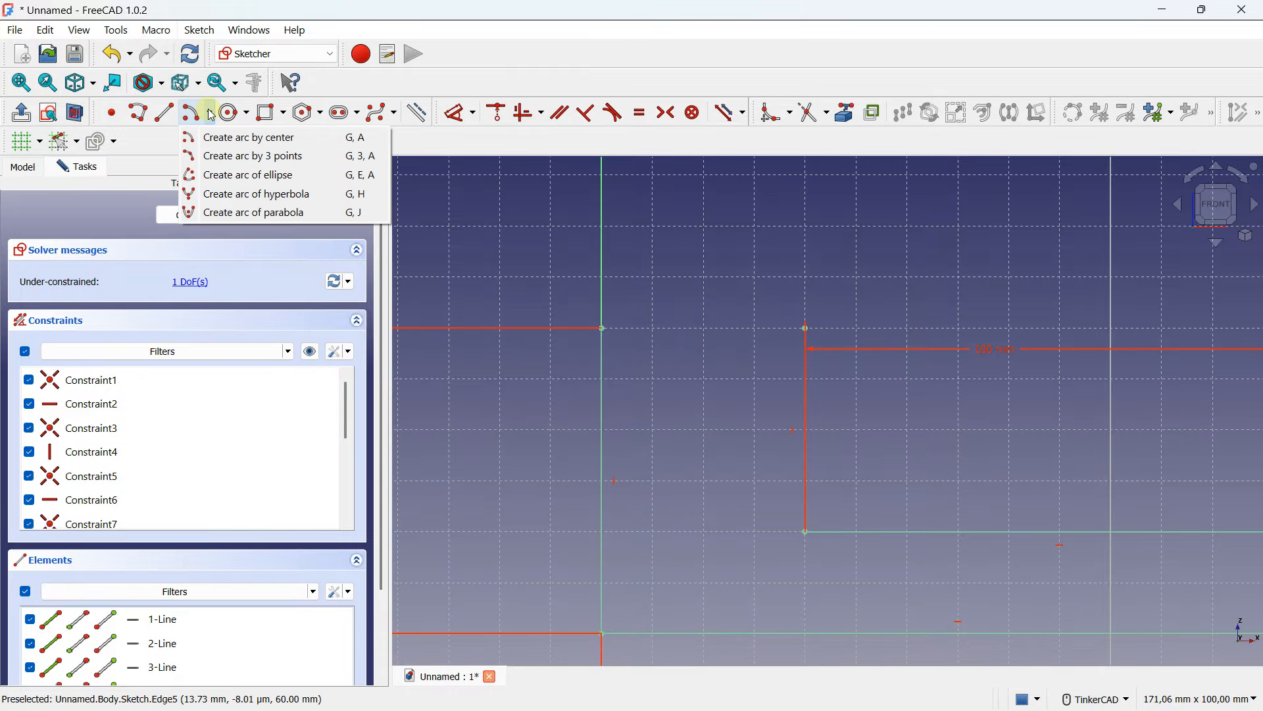
left_click(247, 138)
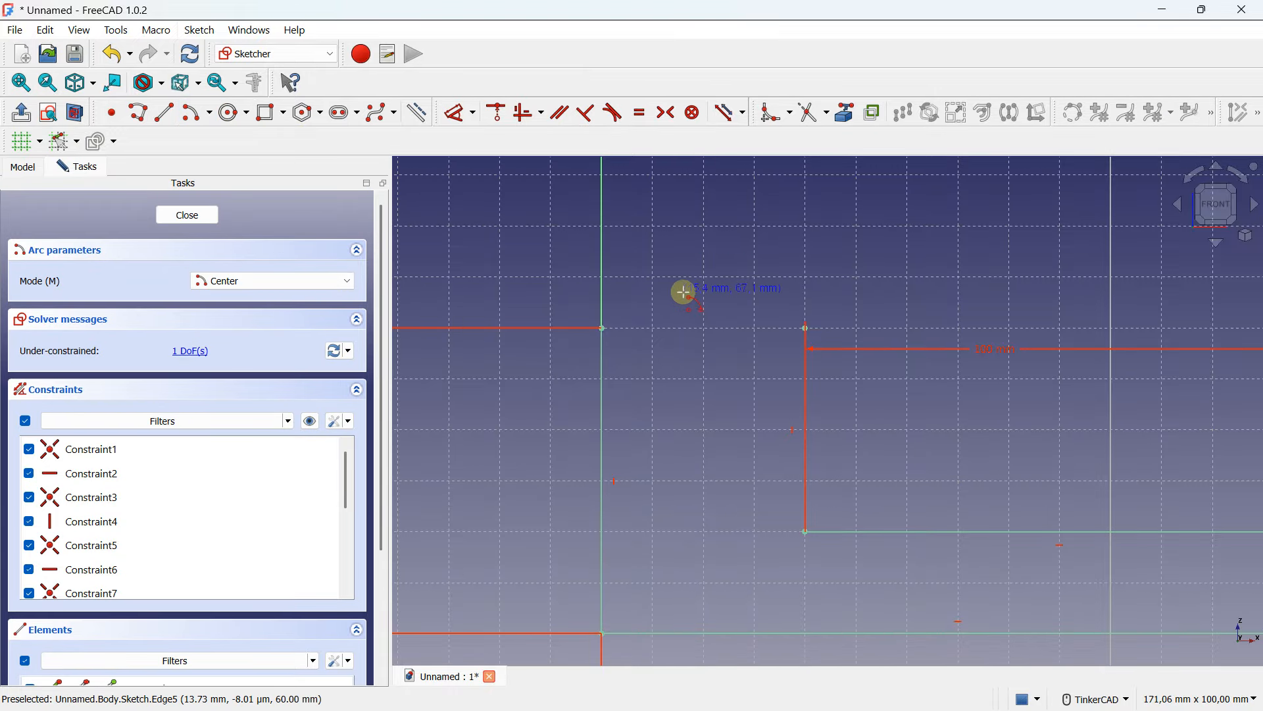
left_click(705, 323)
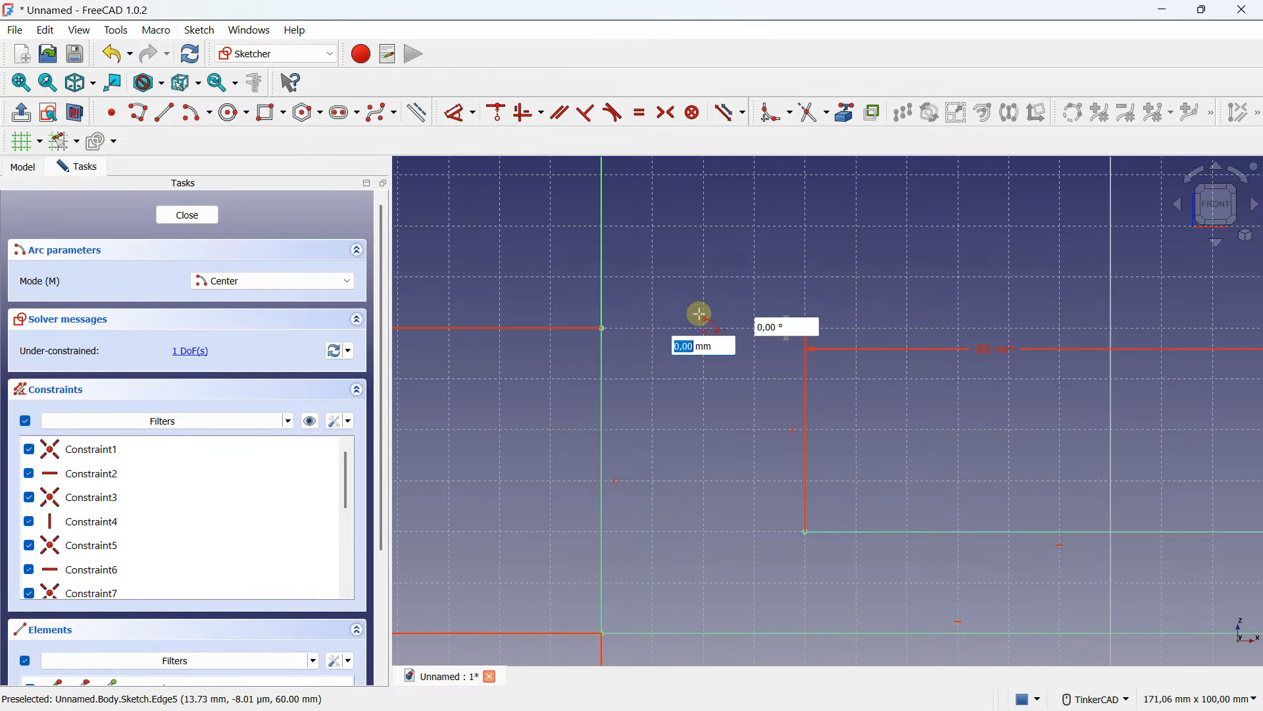
left_click(601, 327)
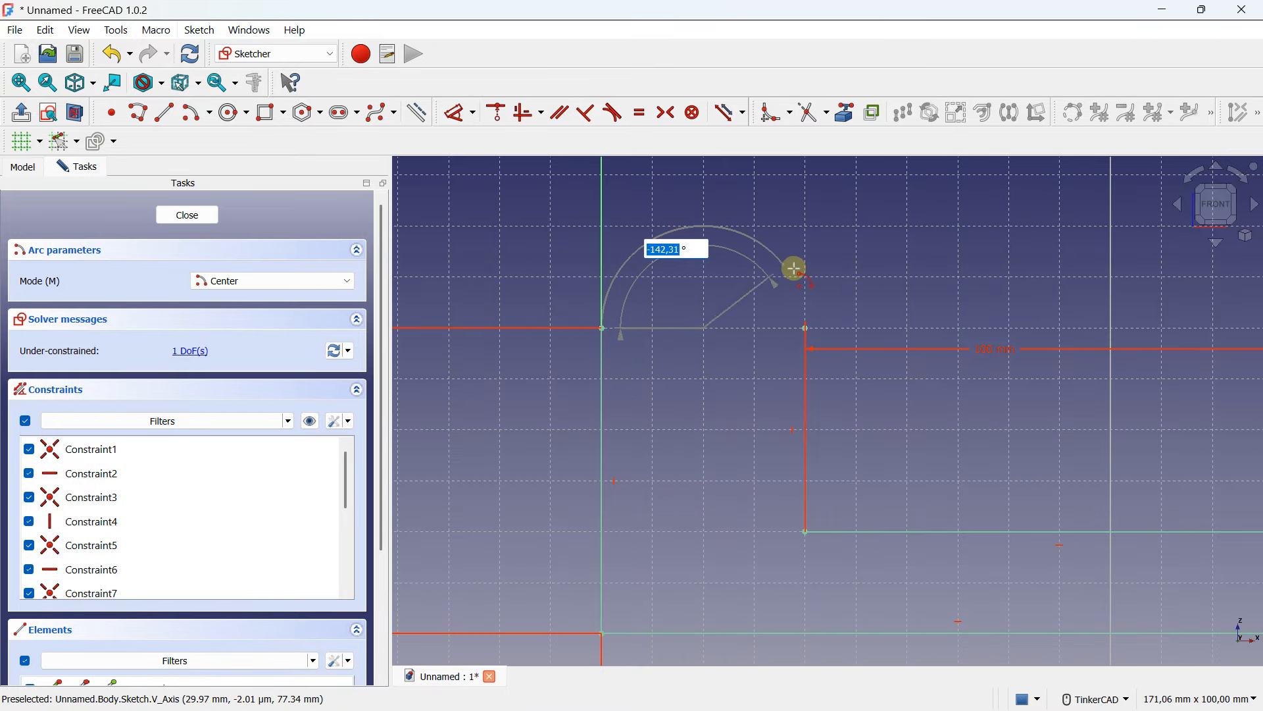
left_click(806, 327)
scroll(744, 240, "down", 4)
scroll(632, 243, "up", 2)
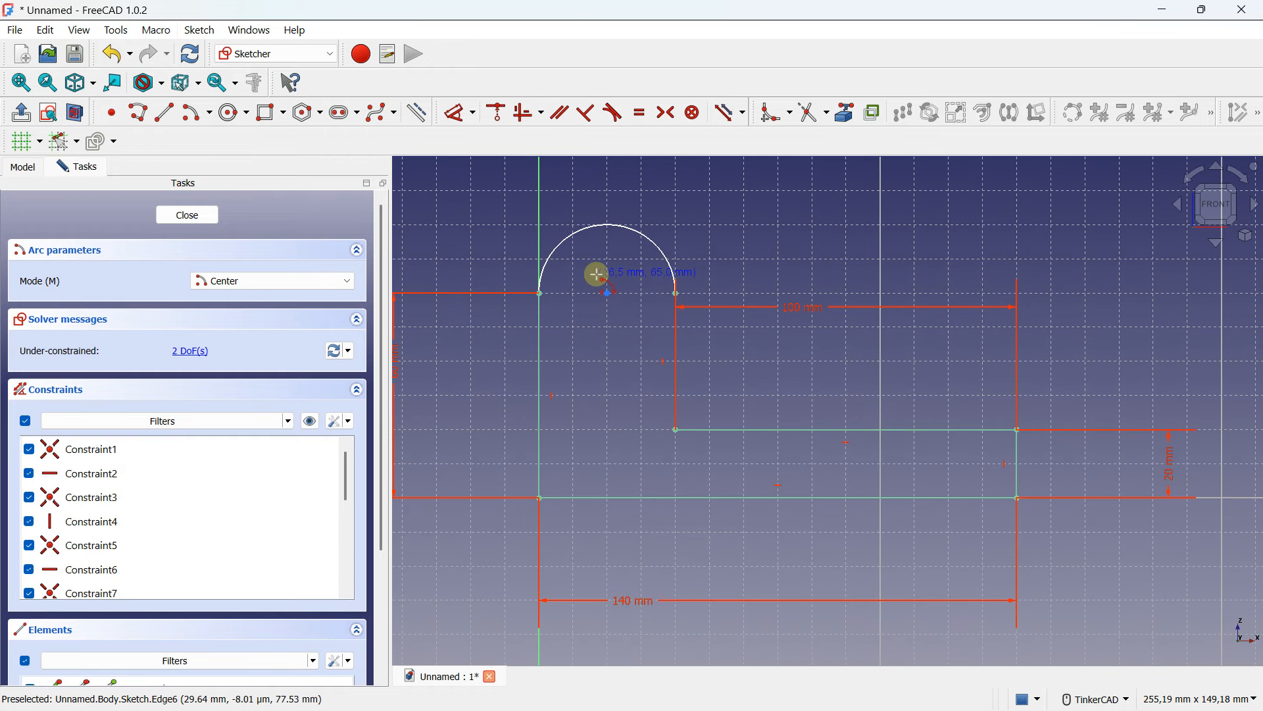
- Draw a 24 mm diameter circle centred on the arc's centre
scroll(597, 274, "up", 1)
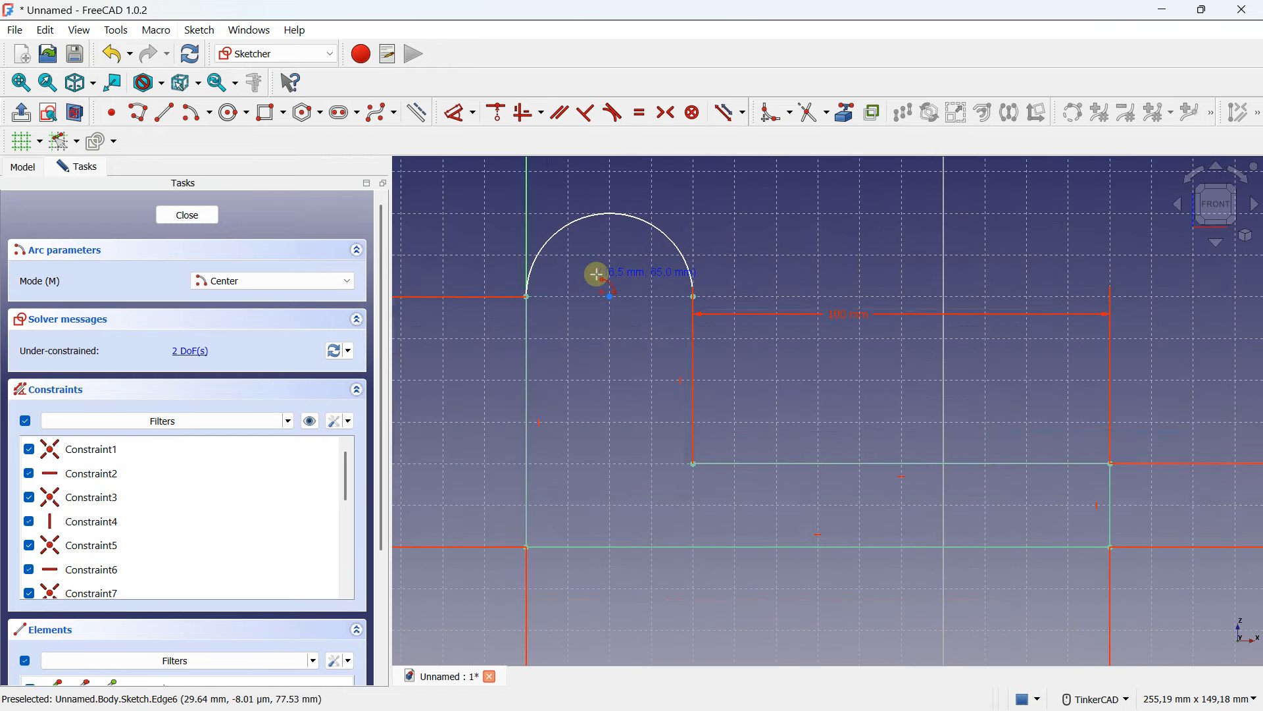
left_click(233, 113)
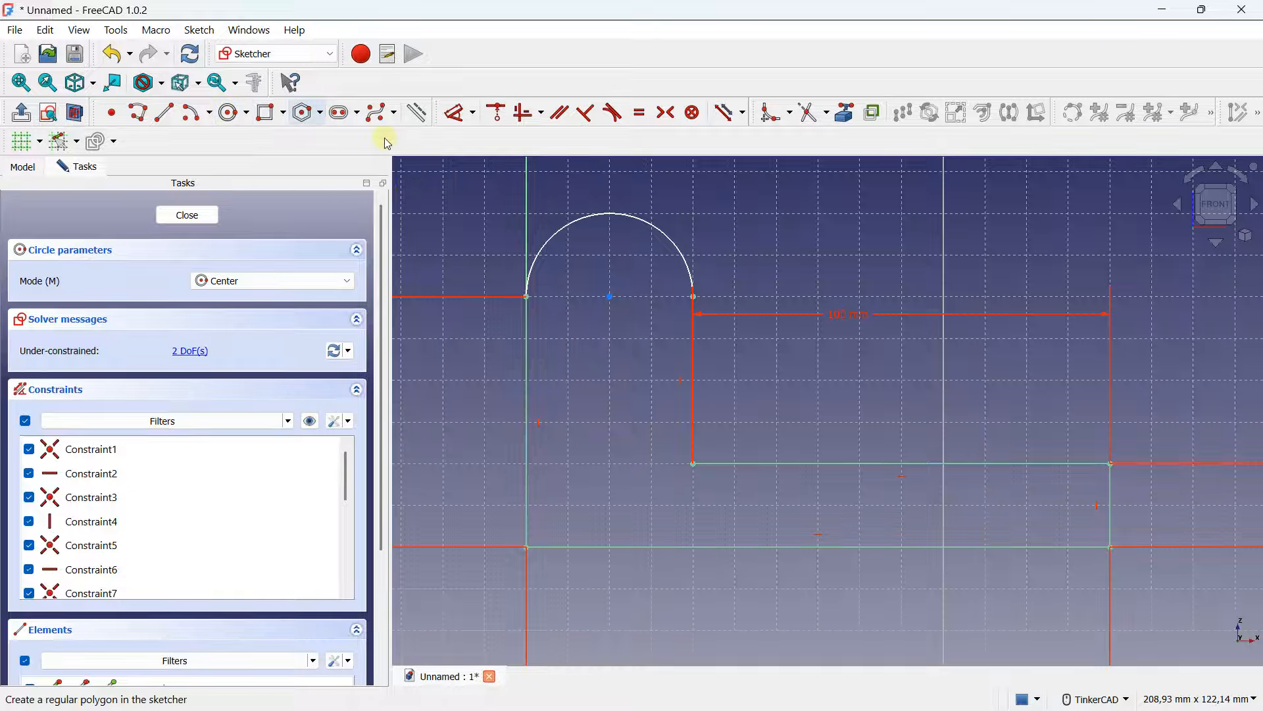
left_click(611, 296)
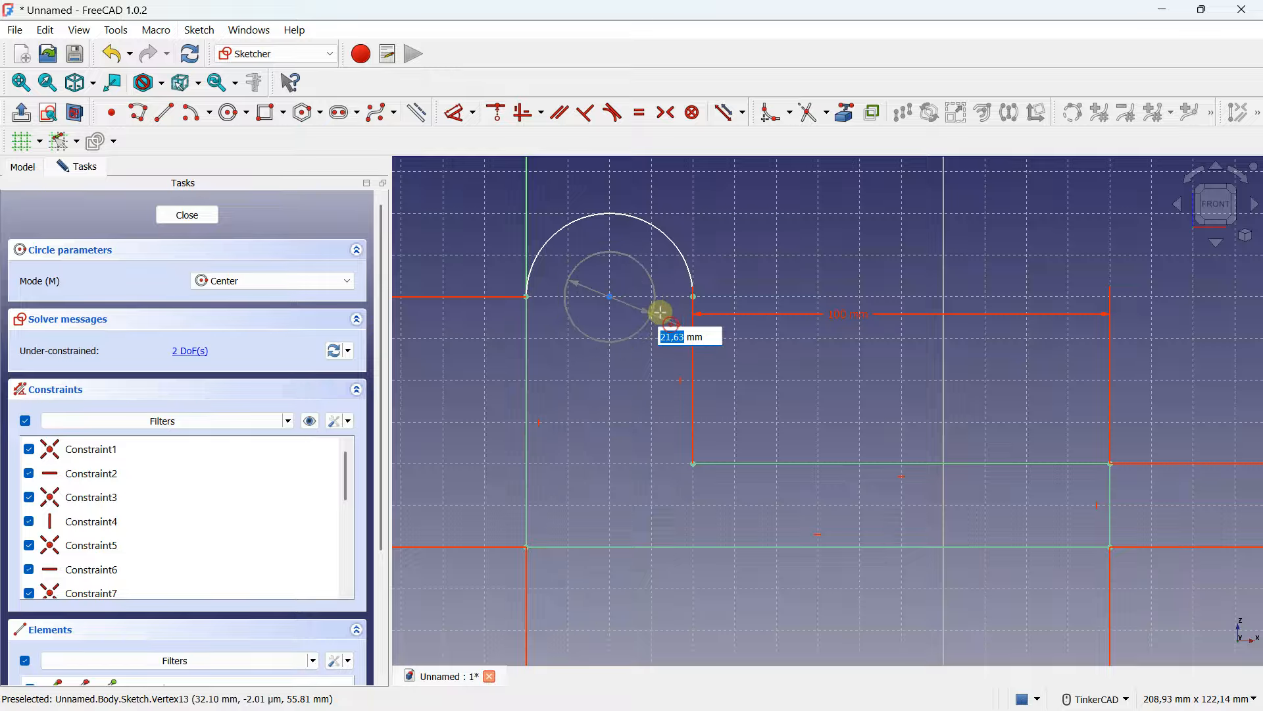
key("Caps_Lock")
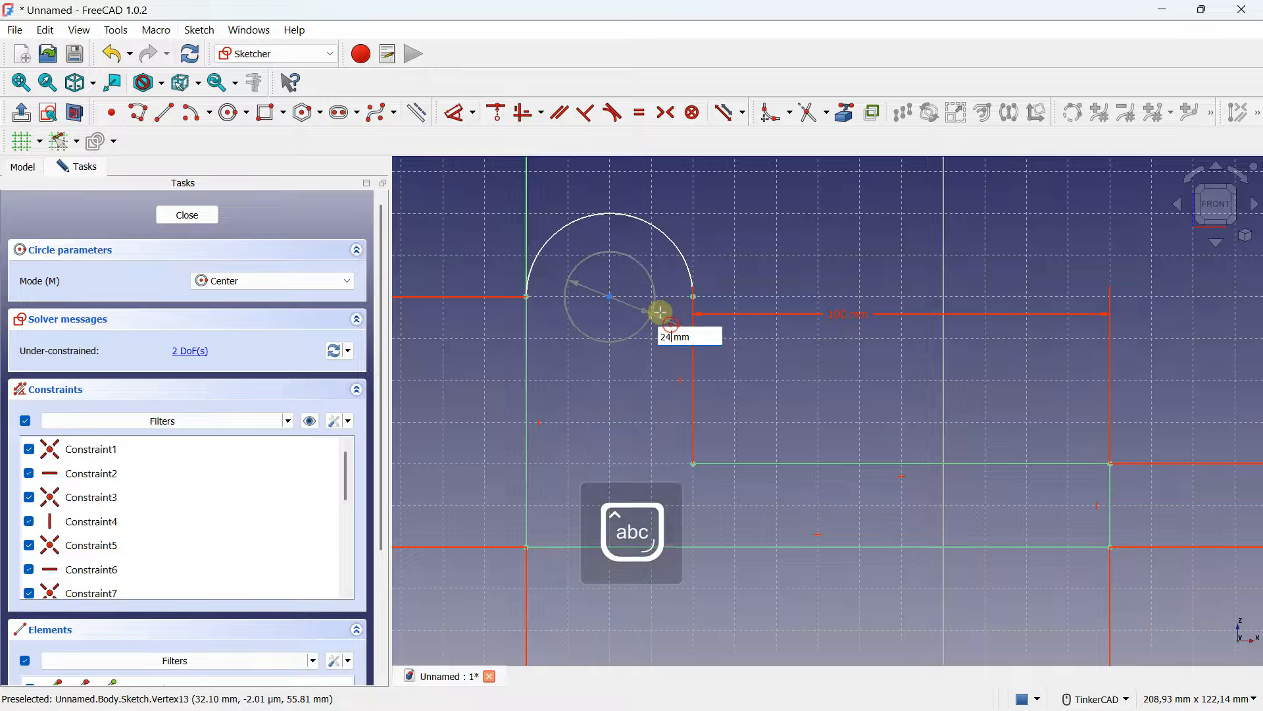
key("Return")
scroll(664, 311, "down", 2)
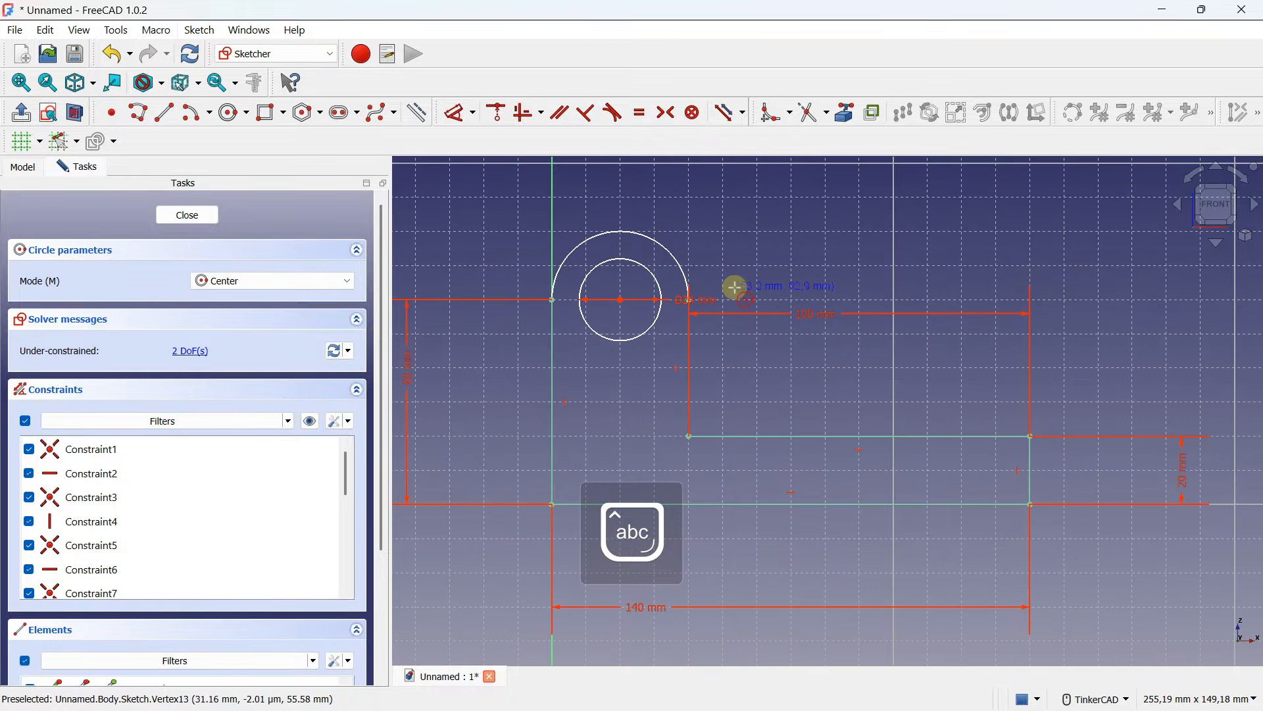
scroll(611, 216, "down", 1)
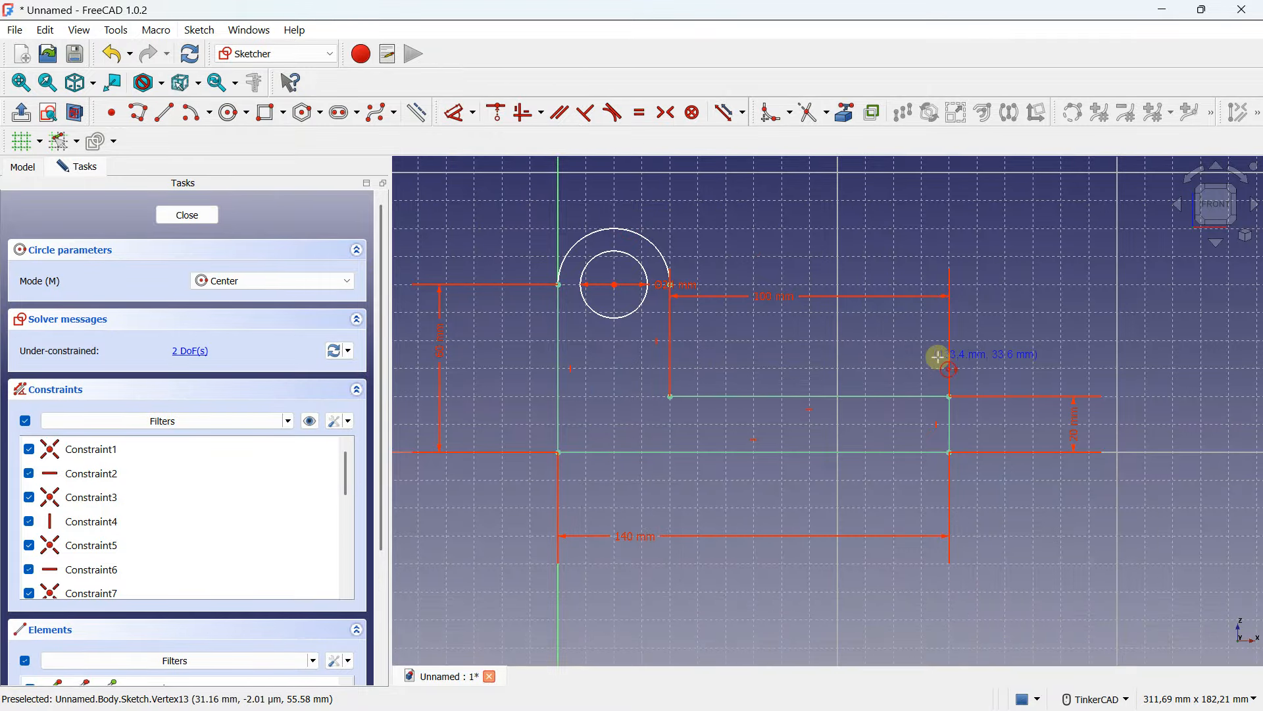
- Turn off the grid and close the sketch
mouse_move(943, 356)
right_mouse_down()
mouse_move(840, 381)
mouse_move(843, 358)
mouse_move(745, 348)
right_mouse_up()
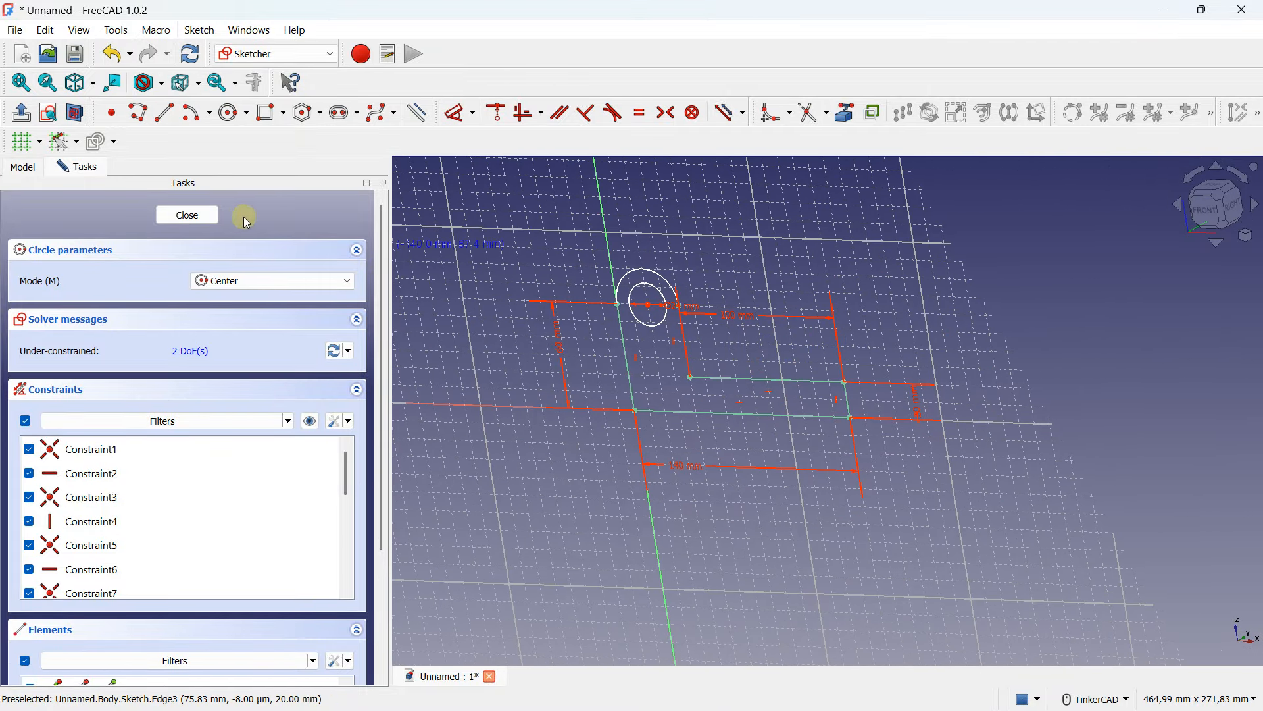
left_click(25, 141)
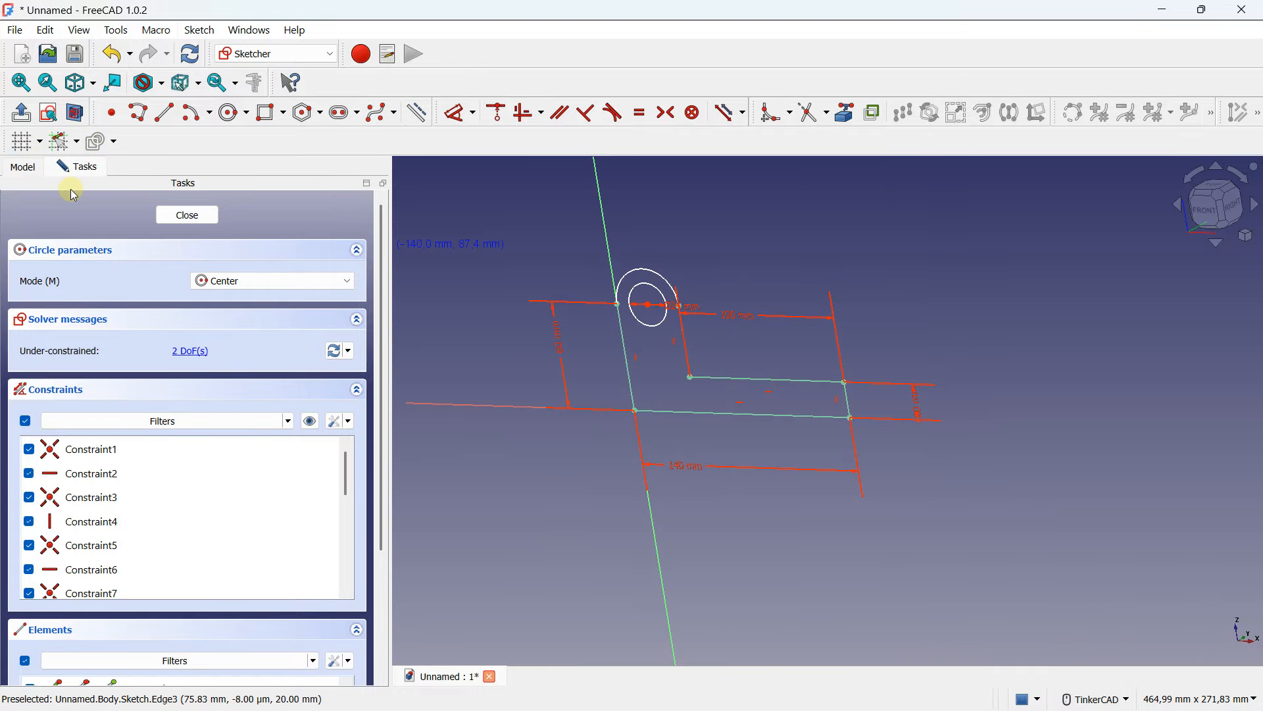
scroll(506, 309, "down", 2)
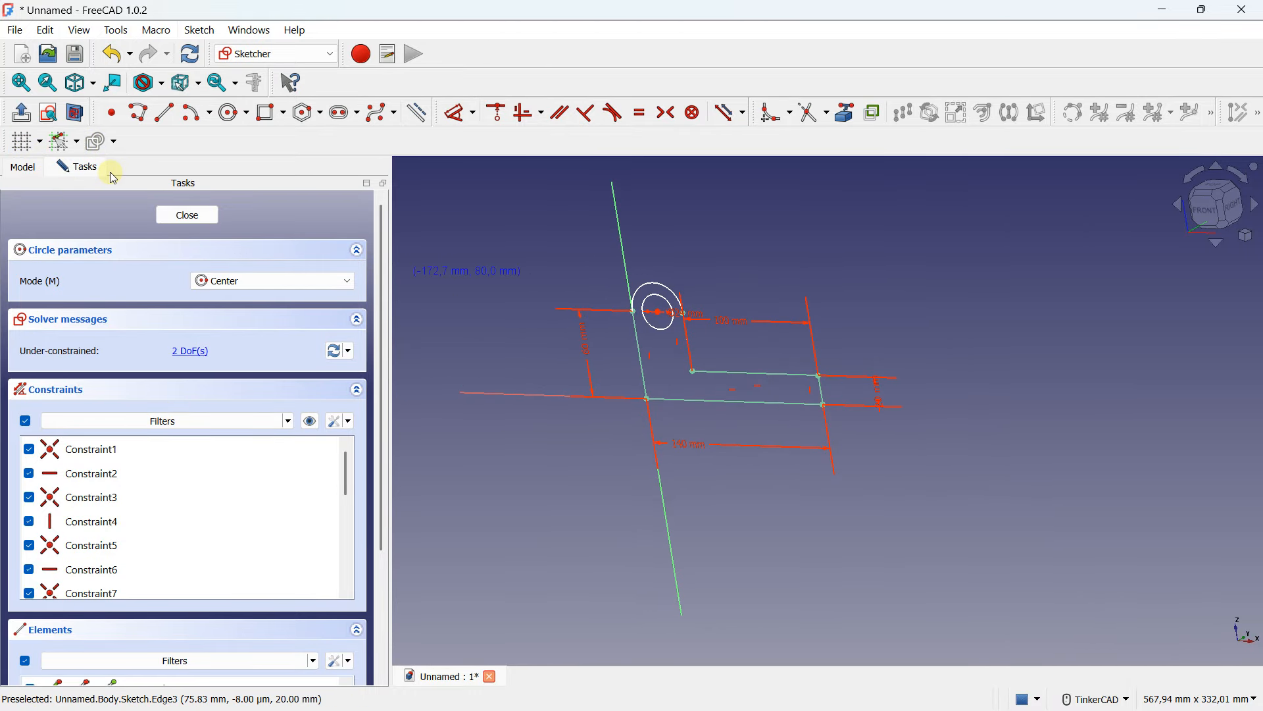
left_click(190, 212)
mouse_move(708, 302)
right_mouse_down()
mouse_move(671, 367)
mouse_move(682, 287)
mouse_move(771, 396)
right_mouse_up()
scroll(757, 375, "up", 3)
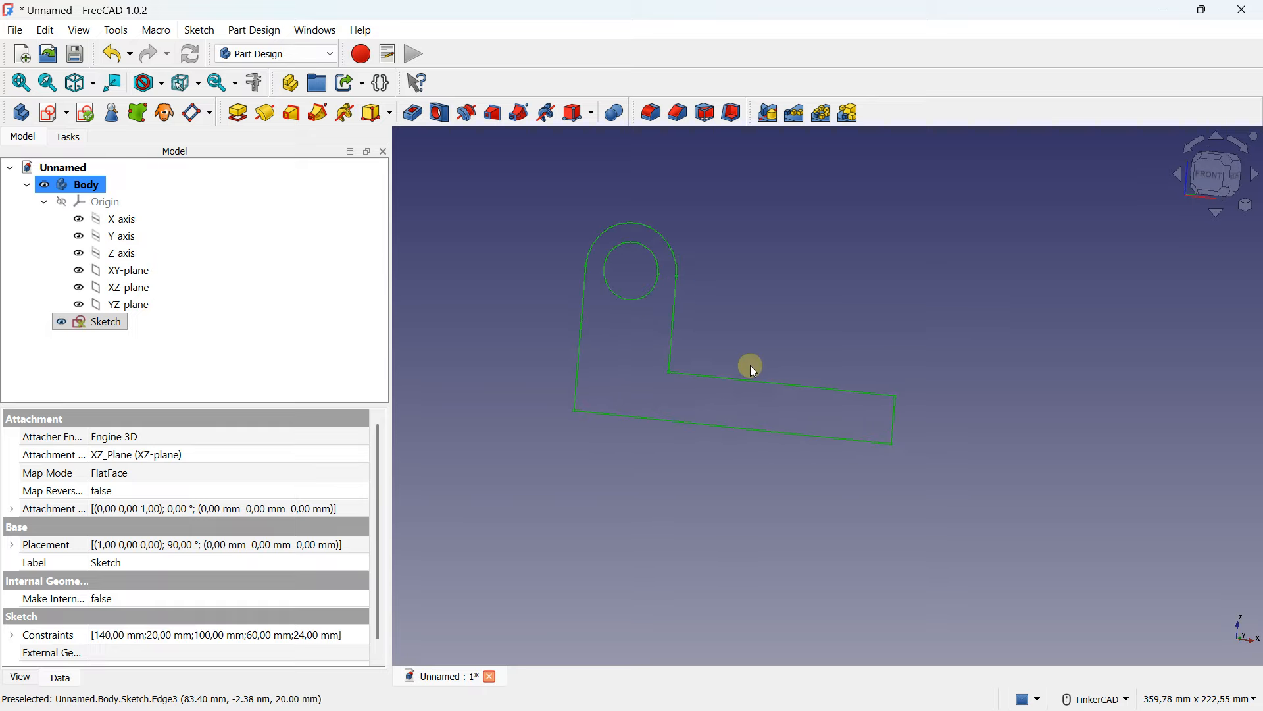
- Pad the sketch 60 mm, symmetric to the sketch plane
left_click(237, 113)
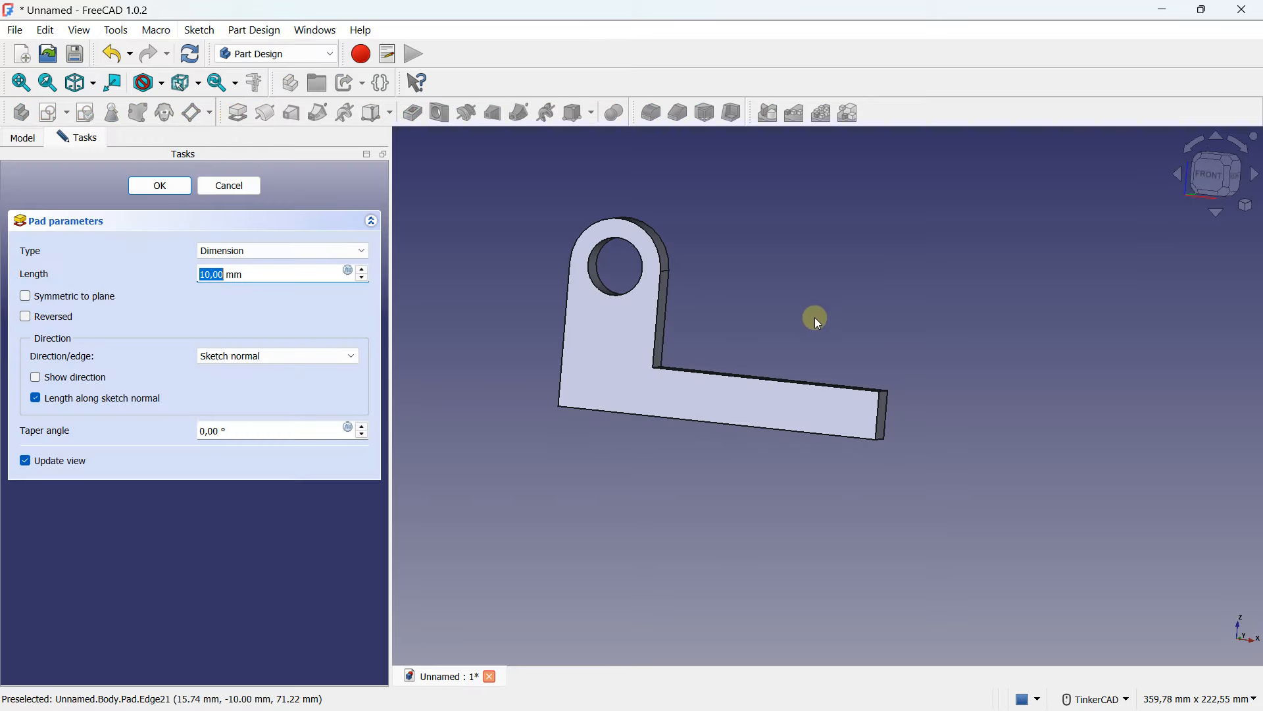
right_click_drag(814, 317, 818, 361)
left_click(233, 270)
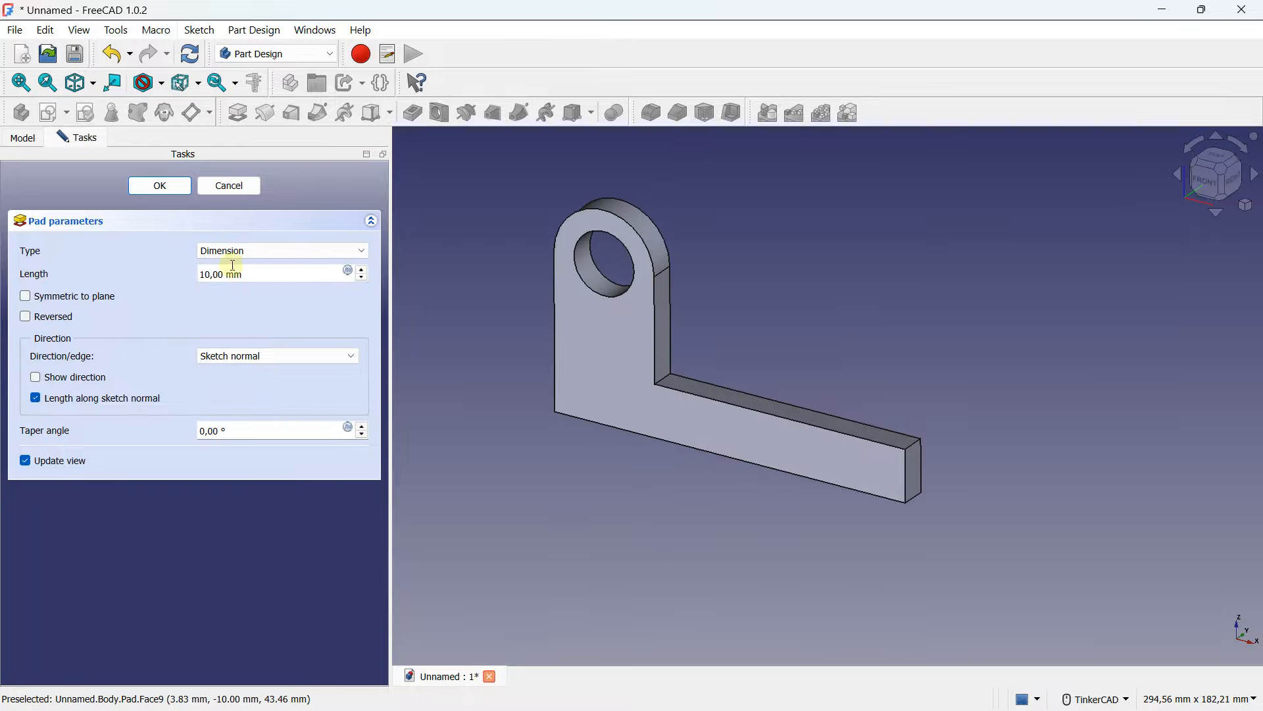
left_click(66, 297)
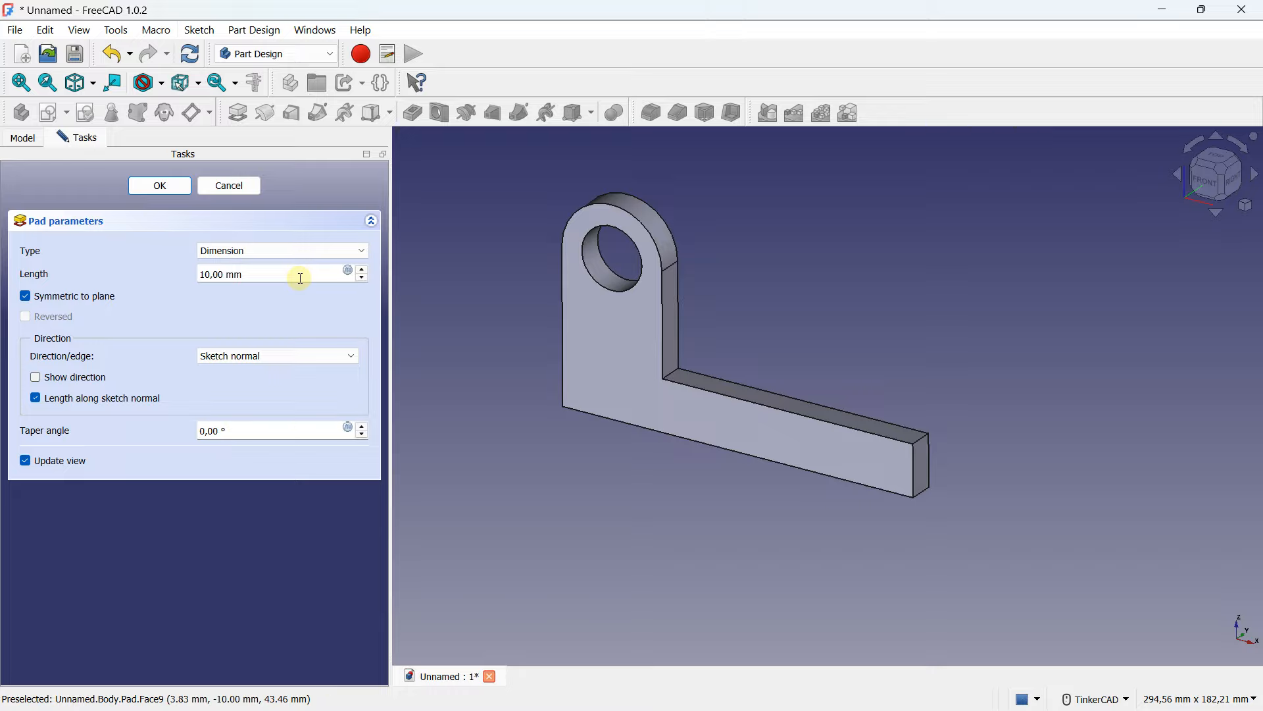
left_click_drag(299, 274, 167, 270)
key("Caps_Lock")
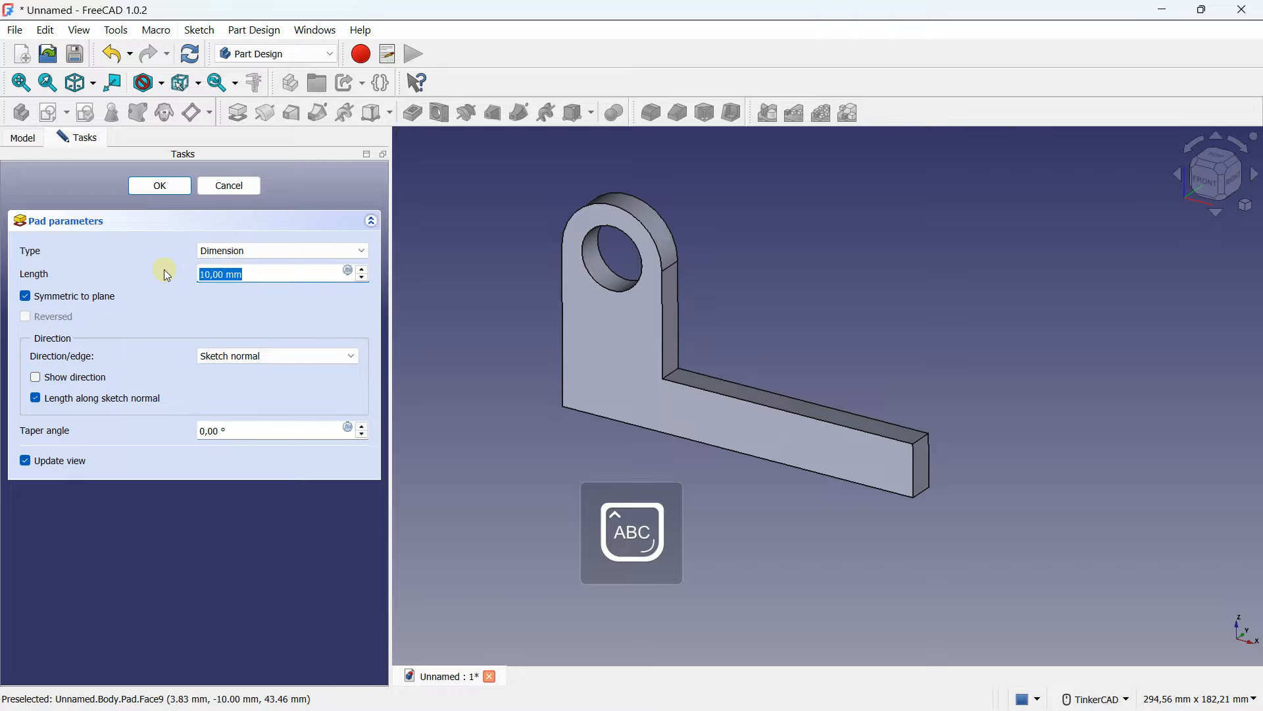
type("60")
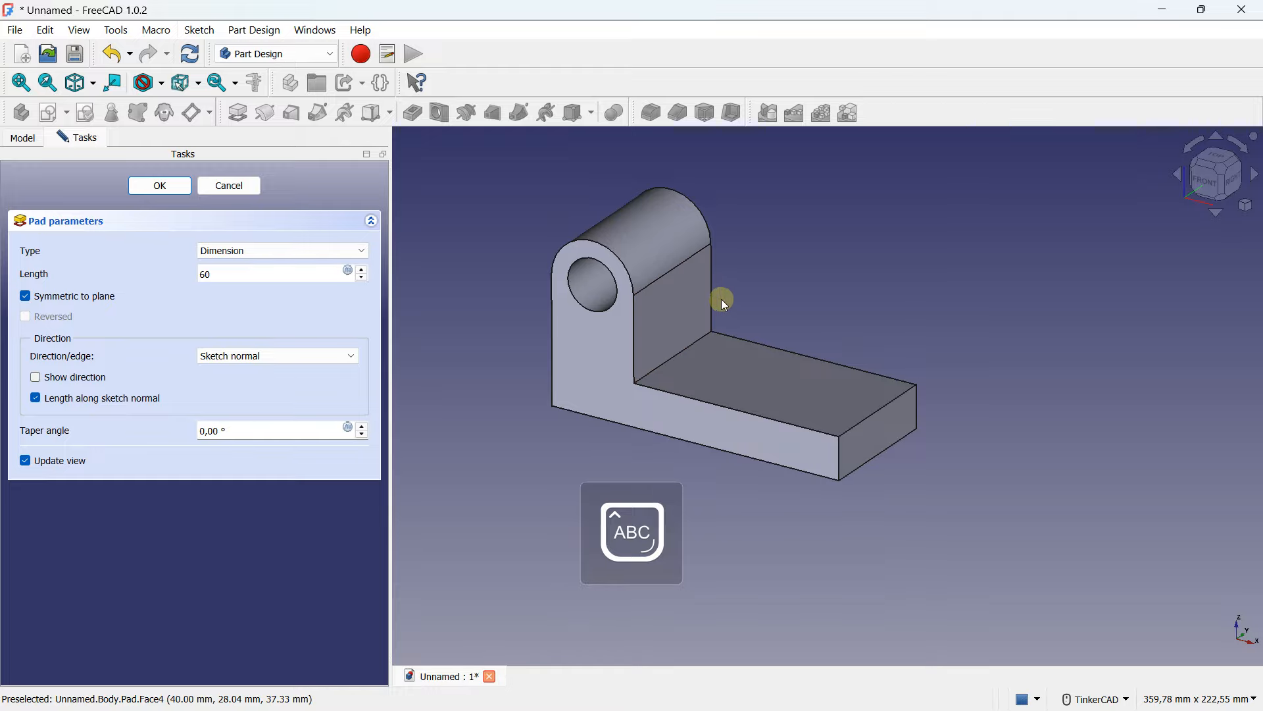
right_click_drag(721, 300, 773, 277)
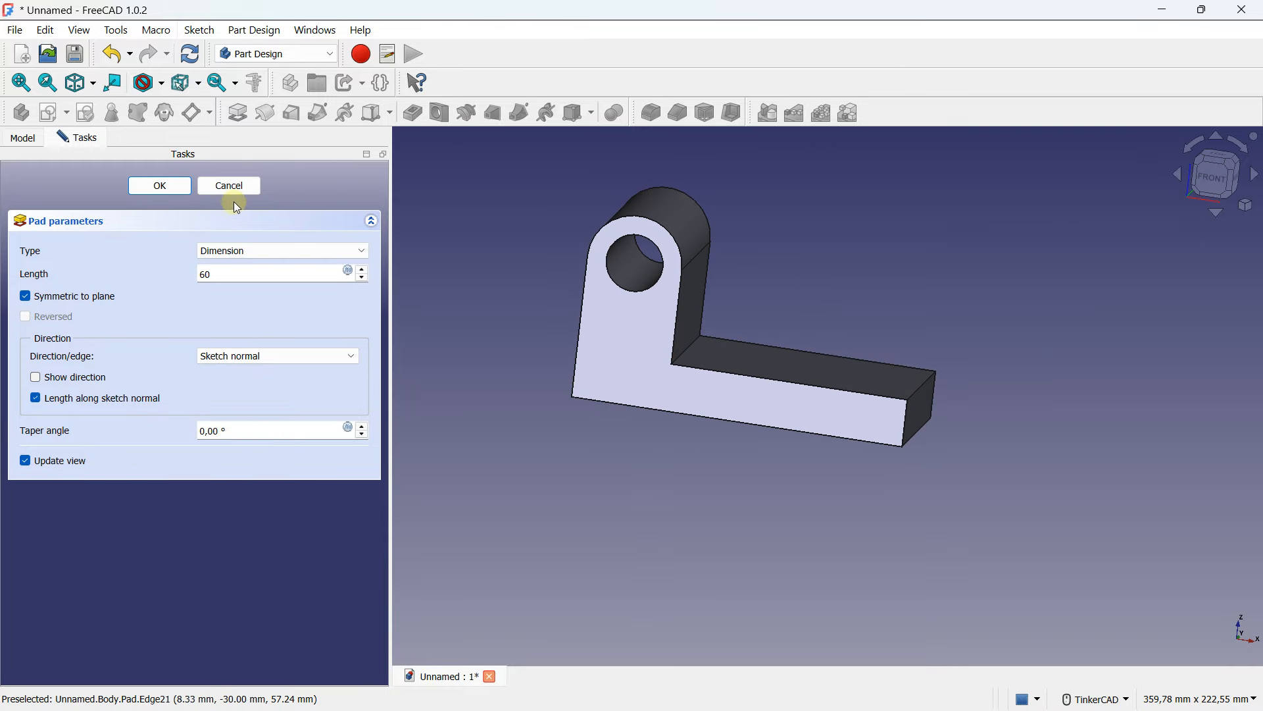
left_click(160, 186)
- Create a new sketch on the vertical arm's flat outer face and turn on the grid
right_click_drag(569, 333, 739, 345)
middle_click_drag(510, 294, 756, 347)
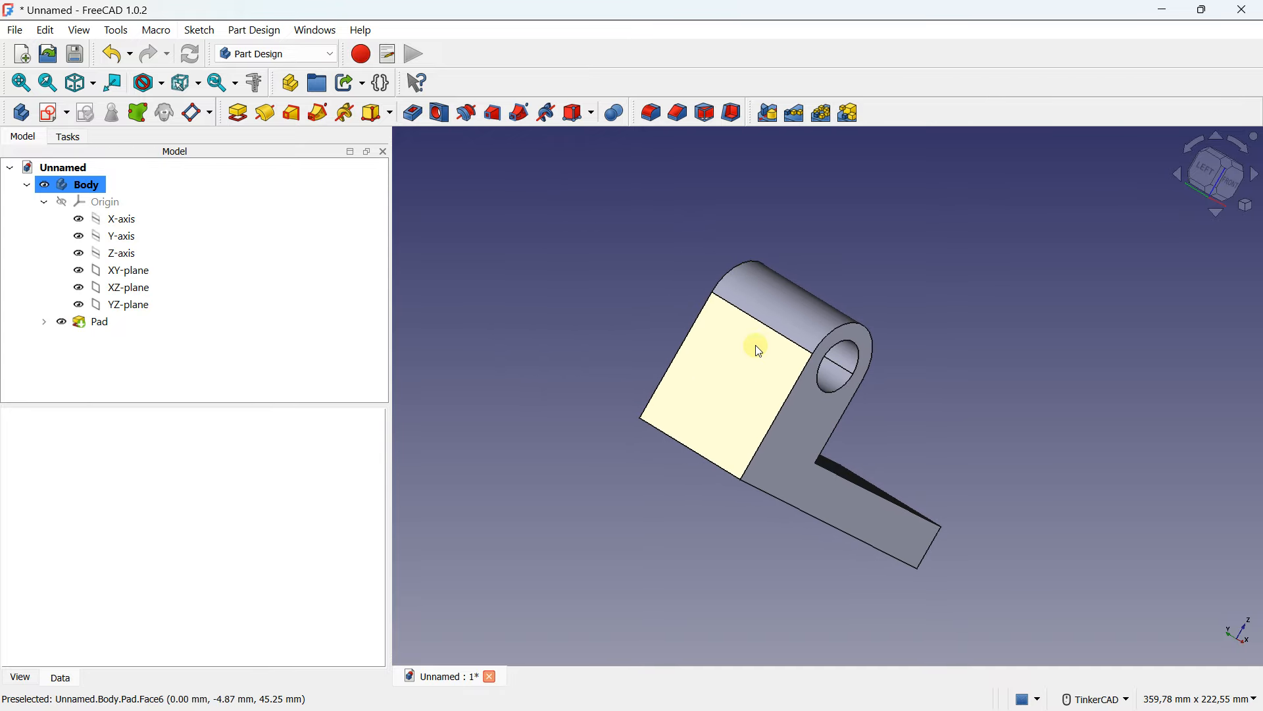
left_click(692, 377)
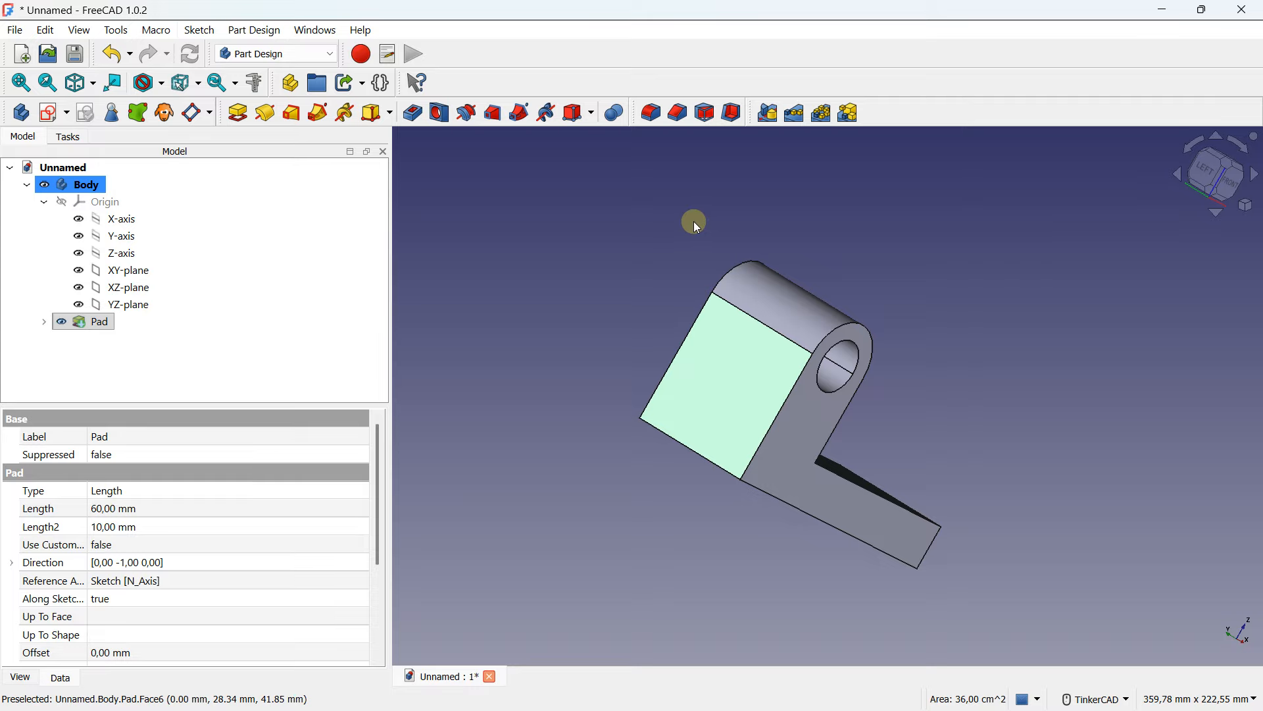
left_click(54, 113)
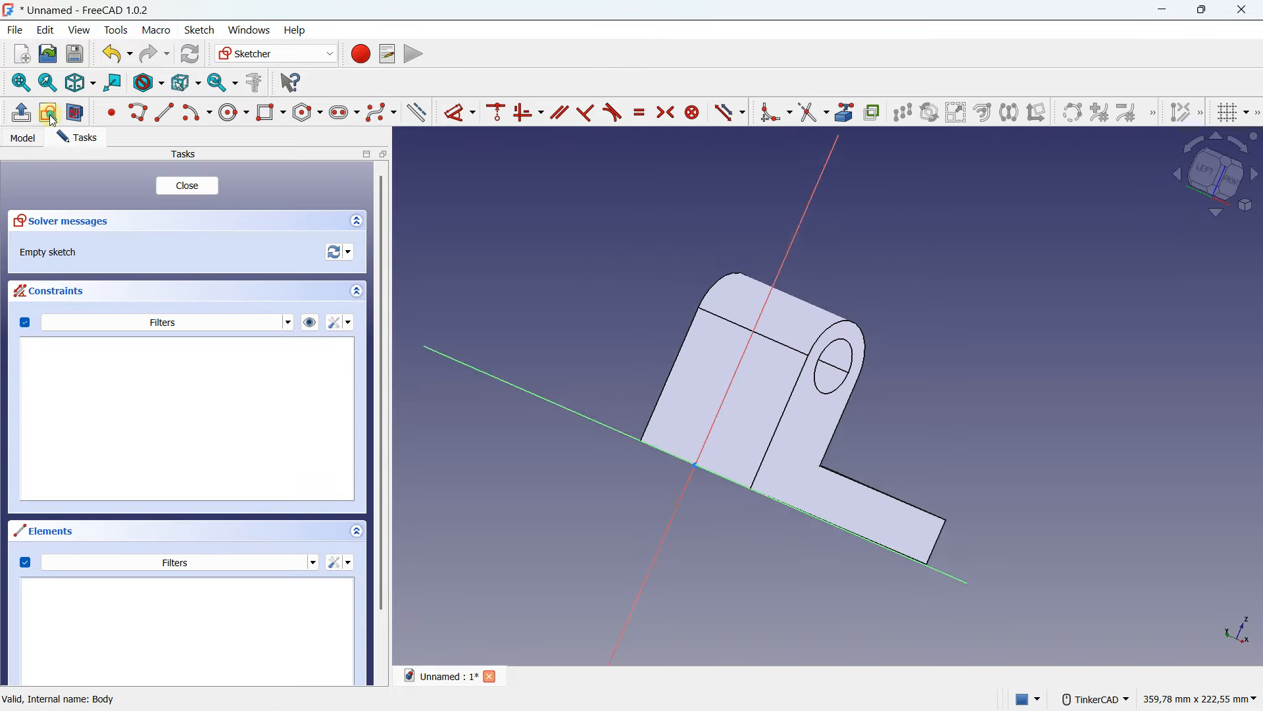
scroll(827, 344, "down", 2)
scroll(832, 342, "down", 2)
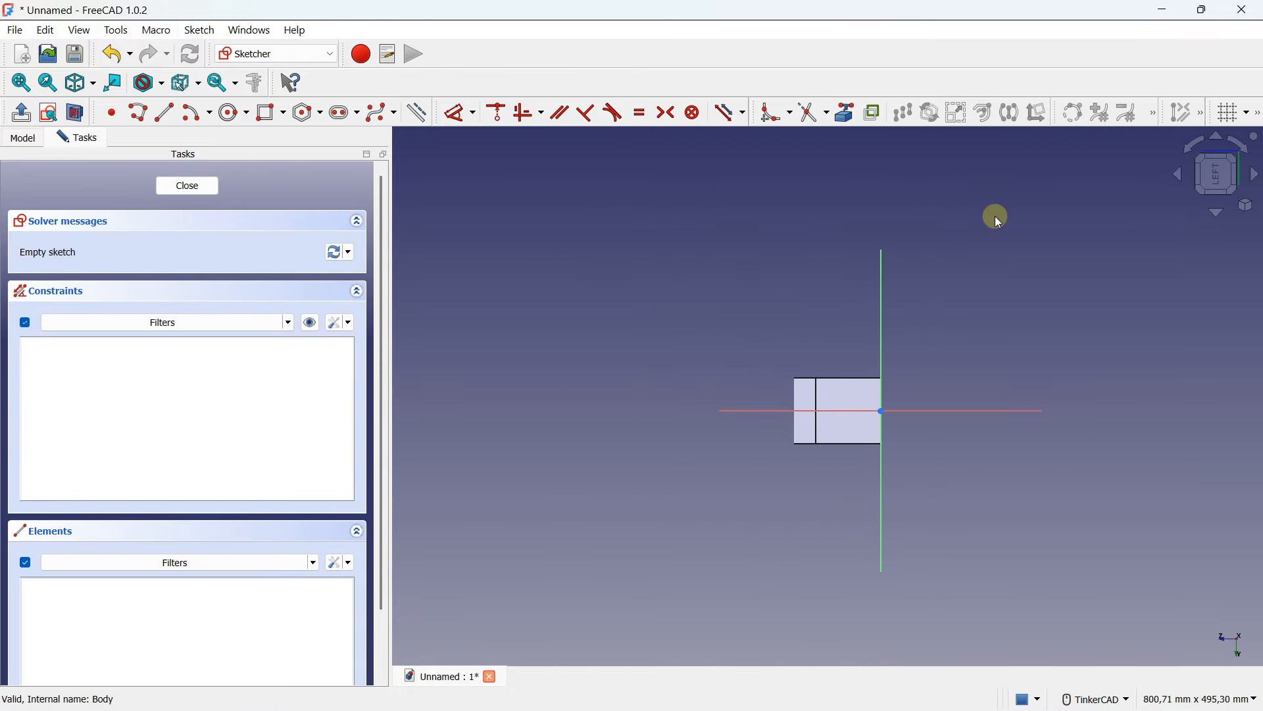
left_click(1222, 107)
- Draw a rectangle over the middle of the lug, extending beyond its rounded top
mouse_move(757, 394)
right_mouse_down()
mouse_move(897, 377)
mouse_move(1098, 395)
mouse_move(818, 392)
right_mouse_up()
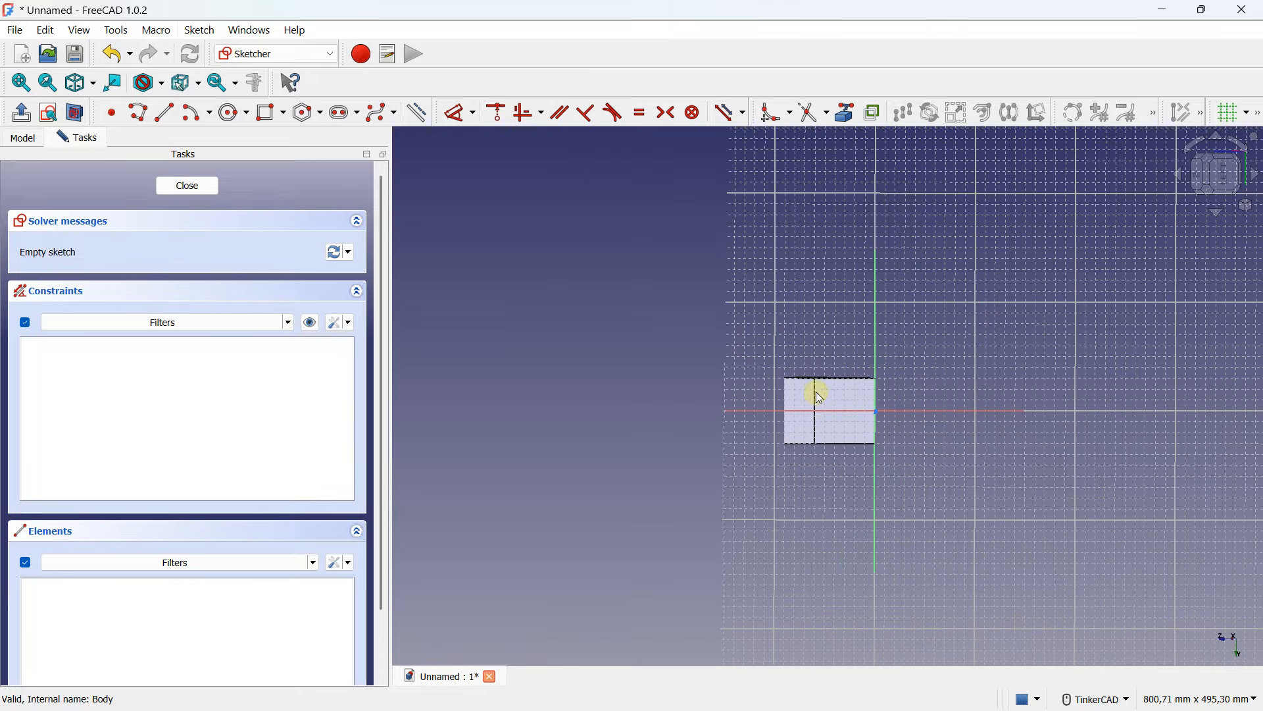
left_click(1222, 170)
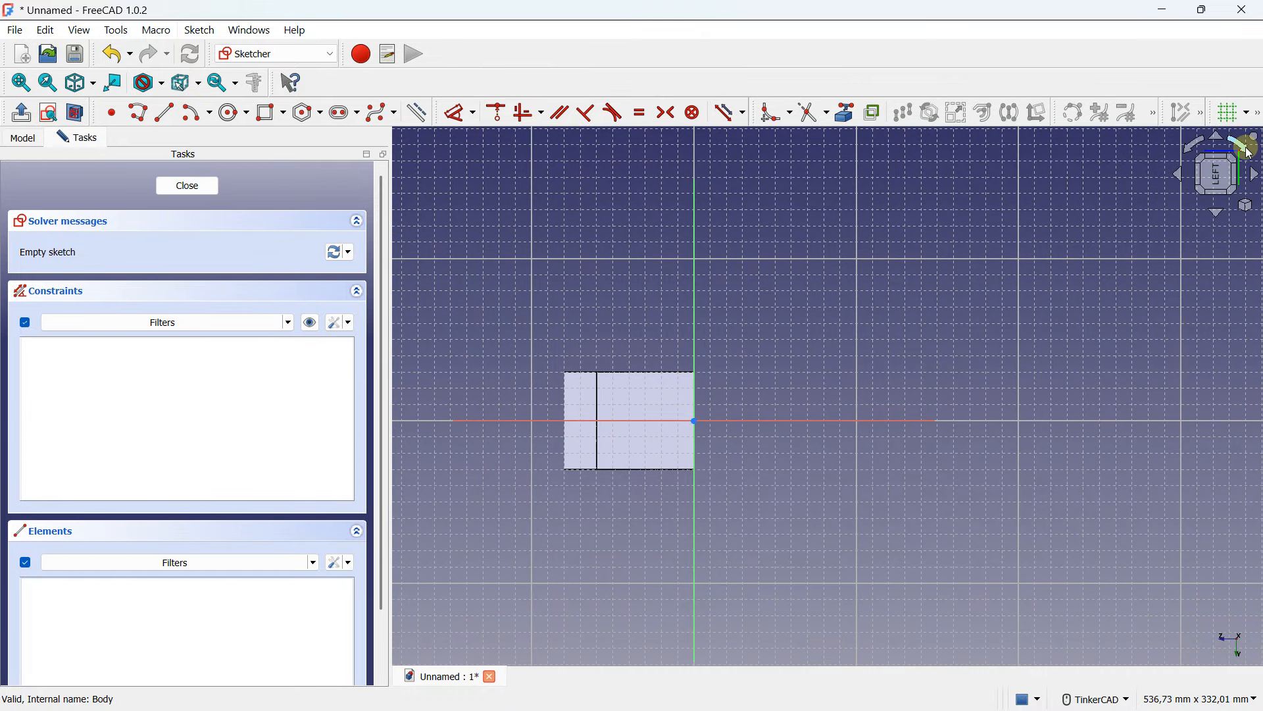
left_click(1247, 148)
middle_click_drag(1013, 240, 888, 412)
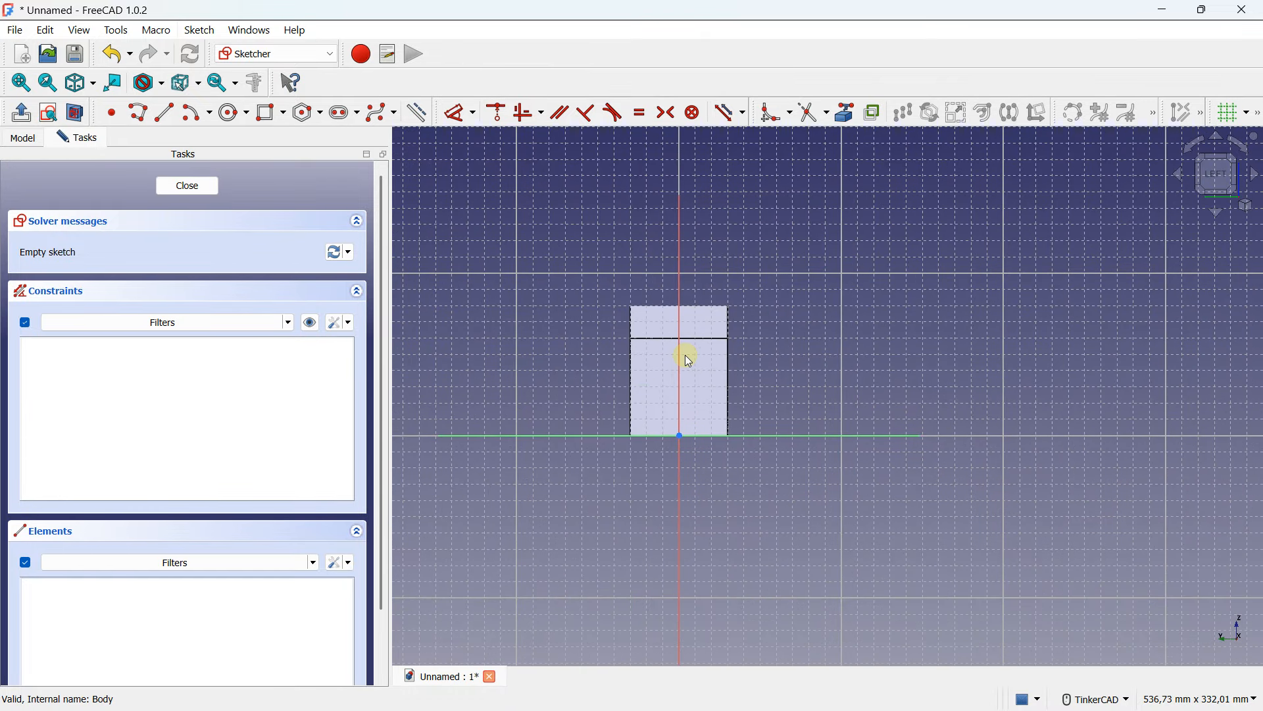
scroll(685, 354, "up", 4)
middle_click_drag(682, 294, 632, 314)
right_click_drag(757, 375, 842, 454)
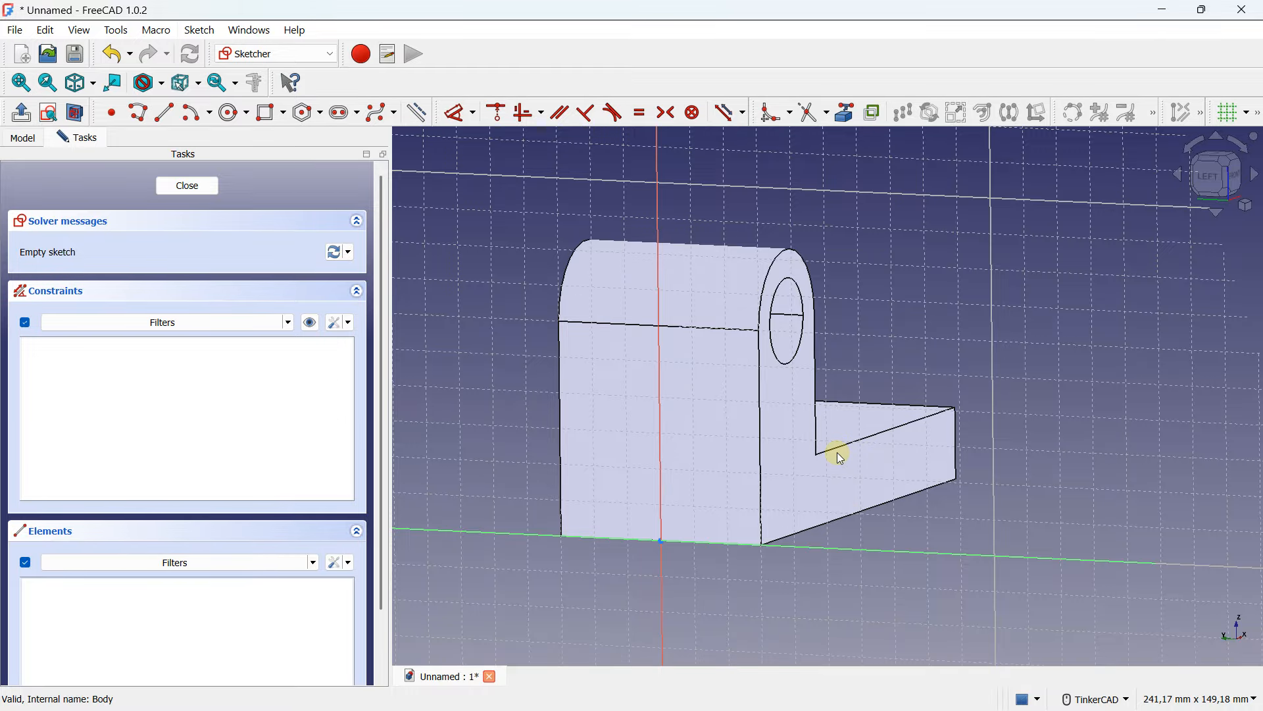
left_click(1212, 176)
middle_click_drag(649, 468, 733, 429)
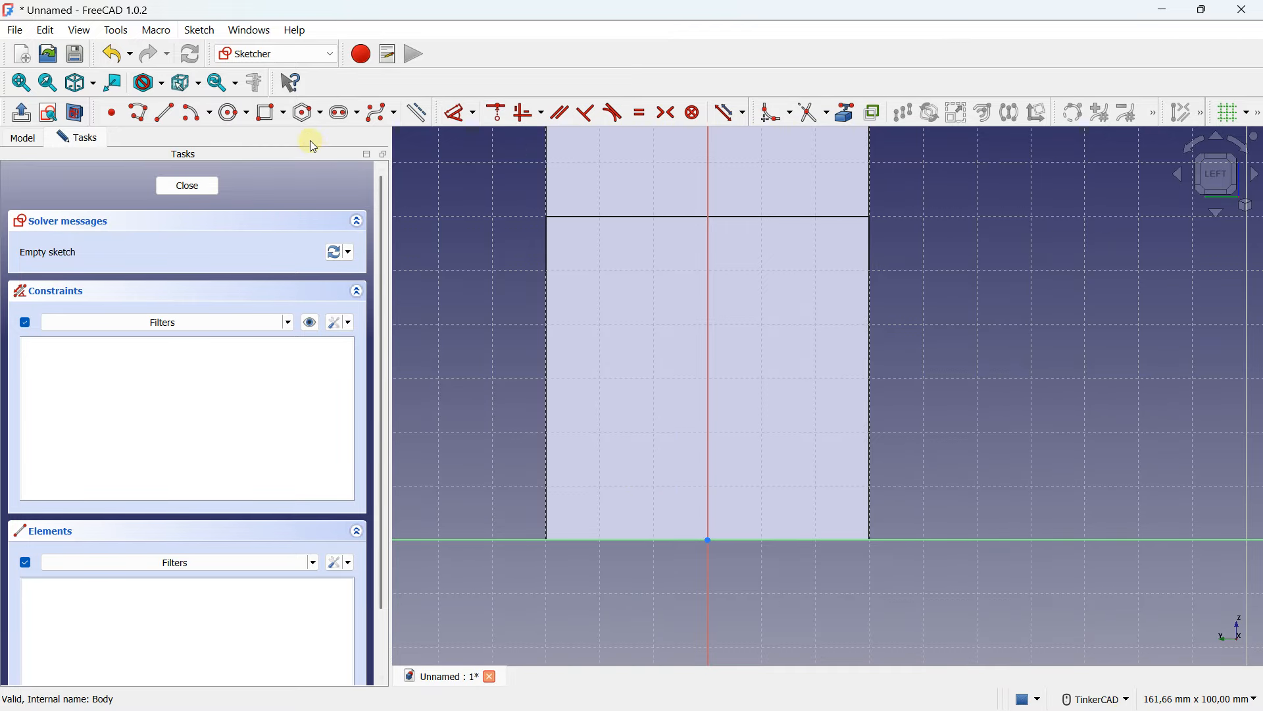
left_click(282, 114)
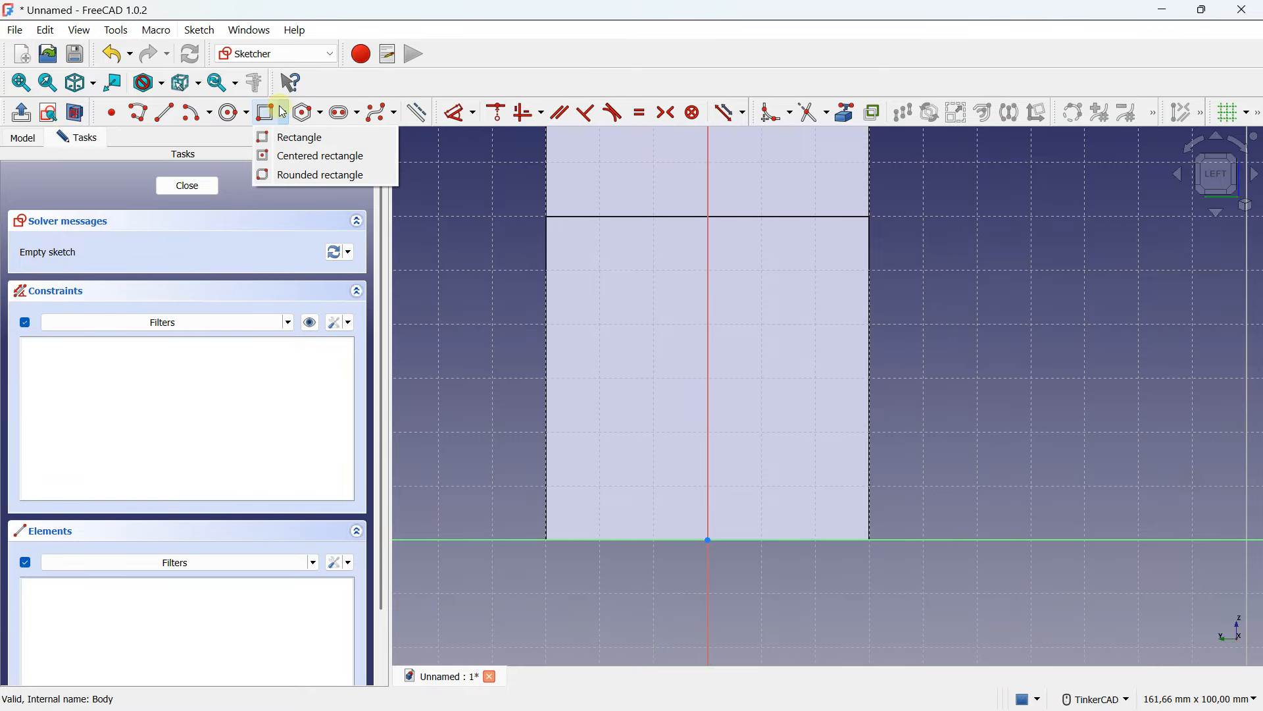
left_click(301, 138)
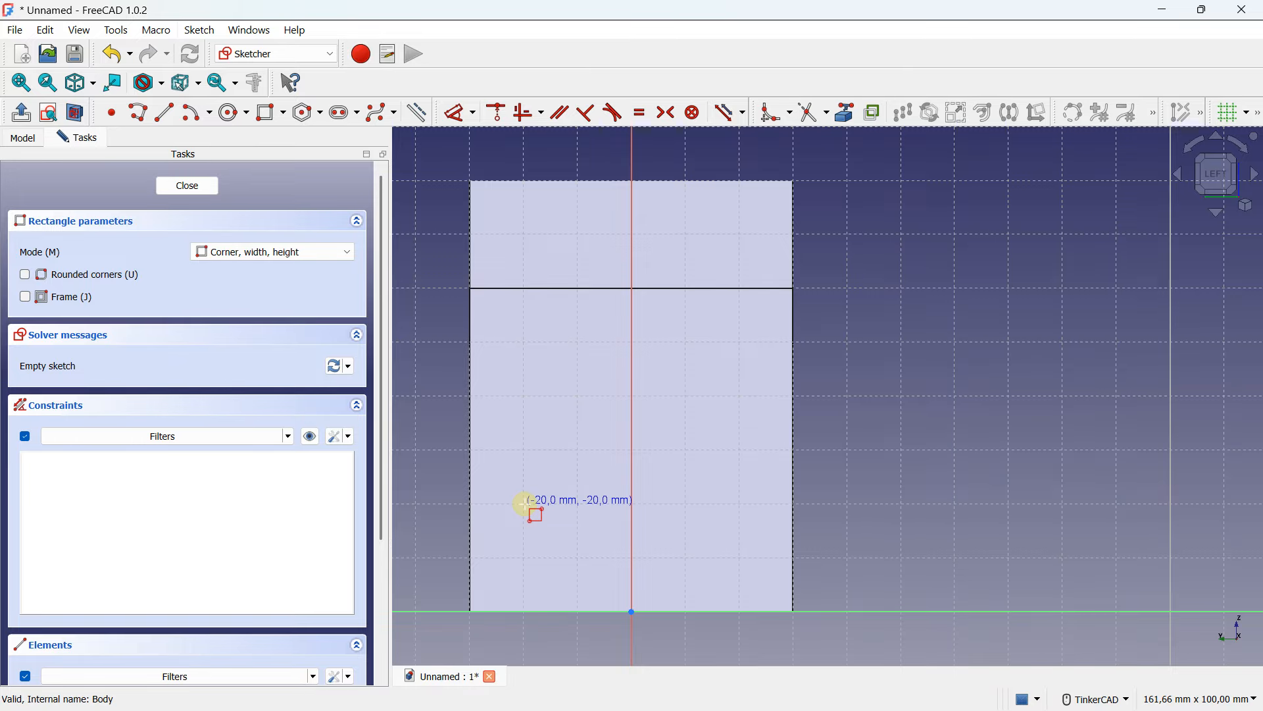
left_click(527, 504)
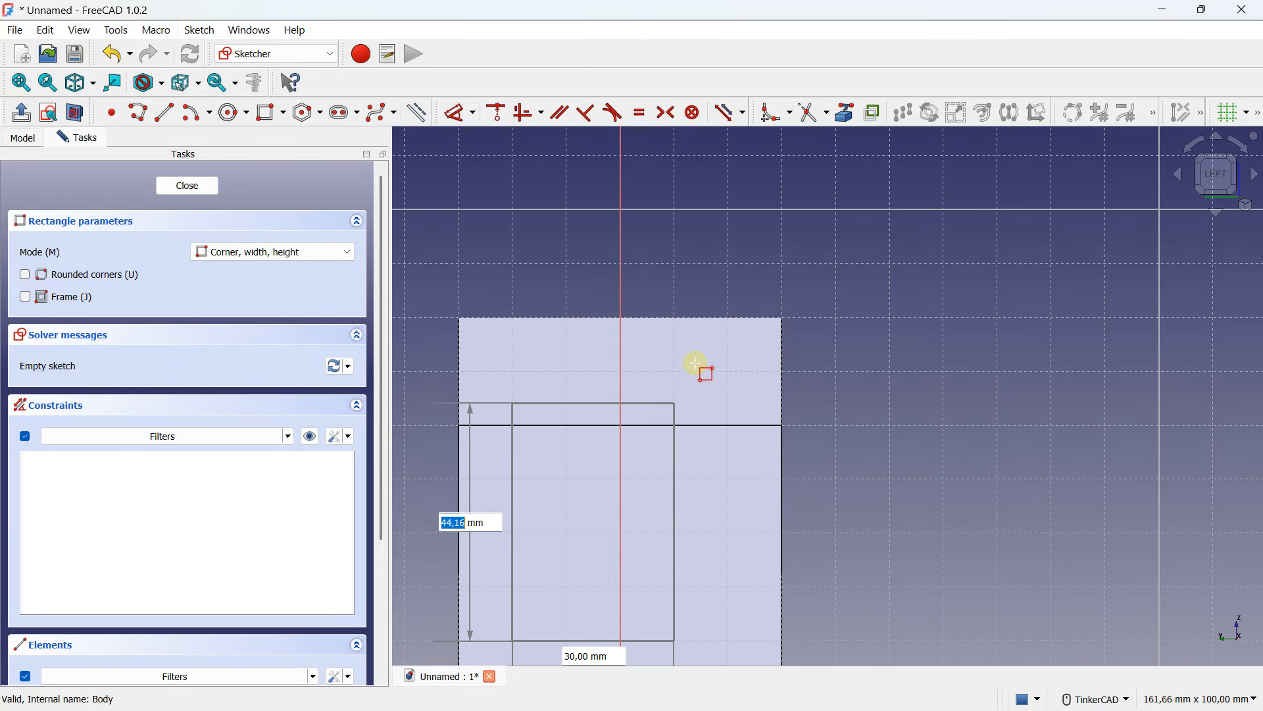
left_click(728, 263)
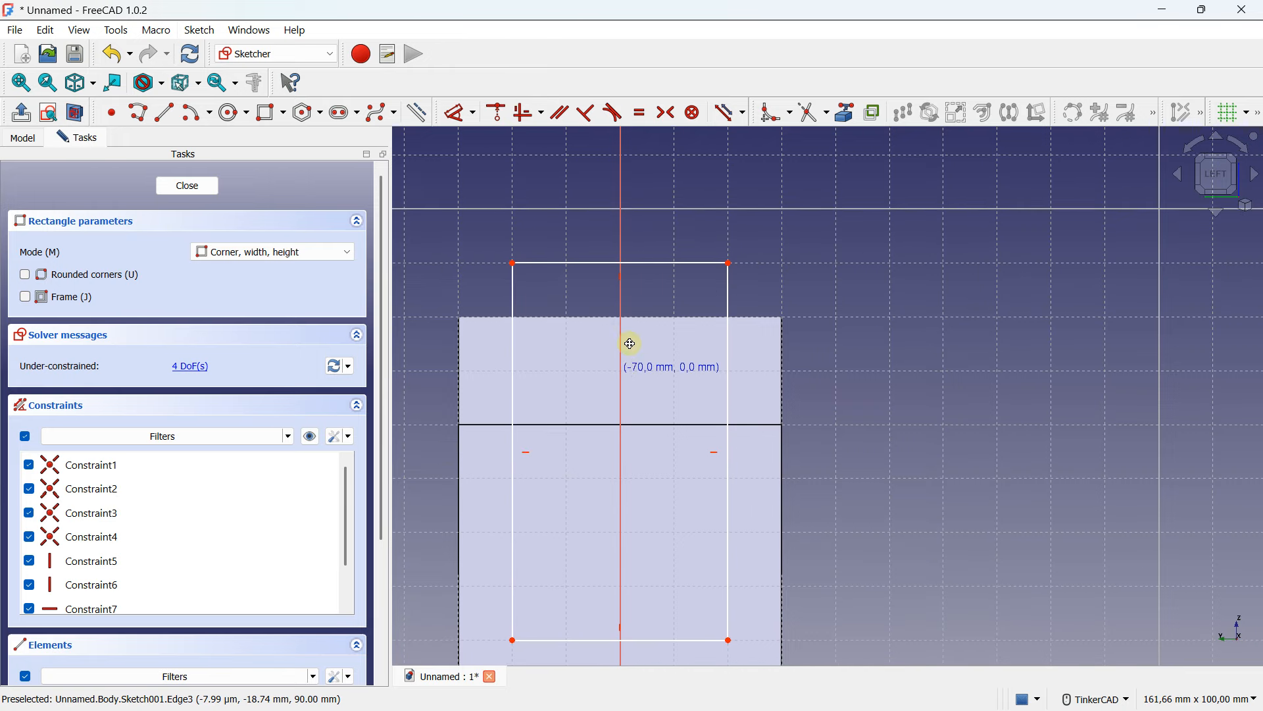
scroll(635, 296, "down", 1)
key("Escape")
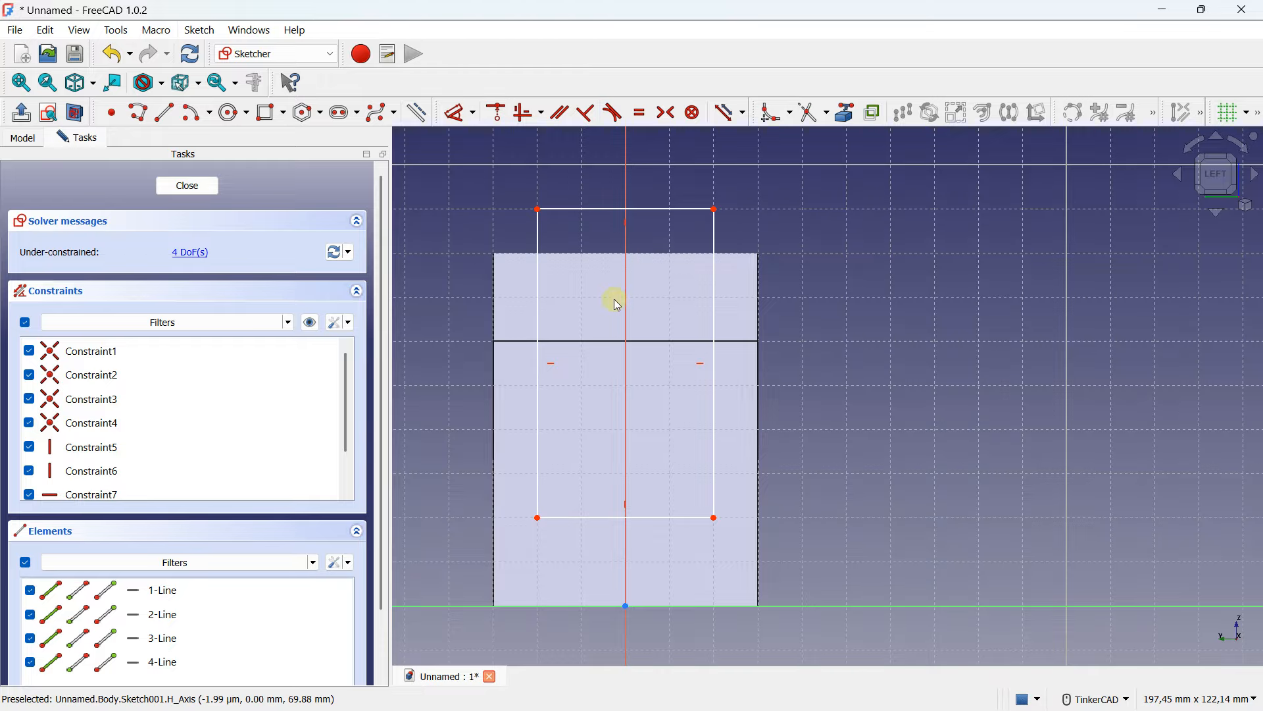
- Dimension the rectangle's vertical side as 70 mm
left_click(451, 115)
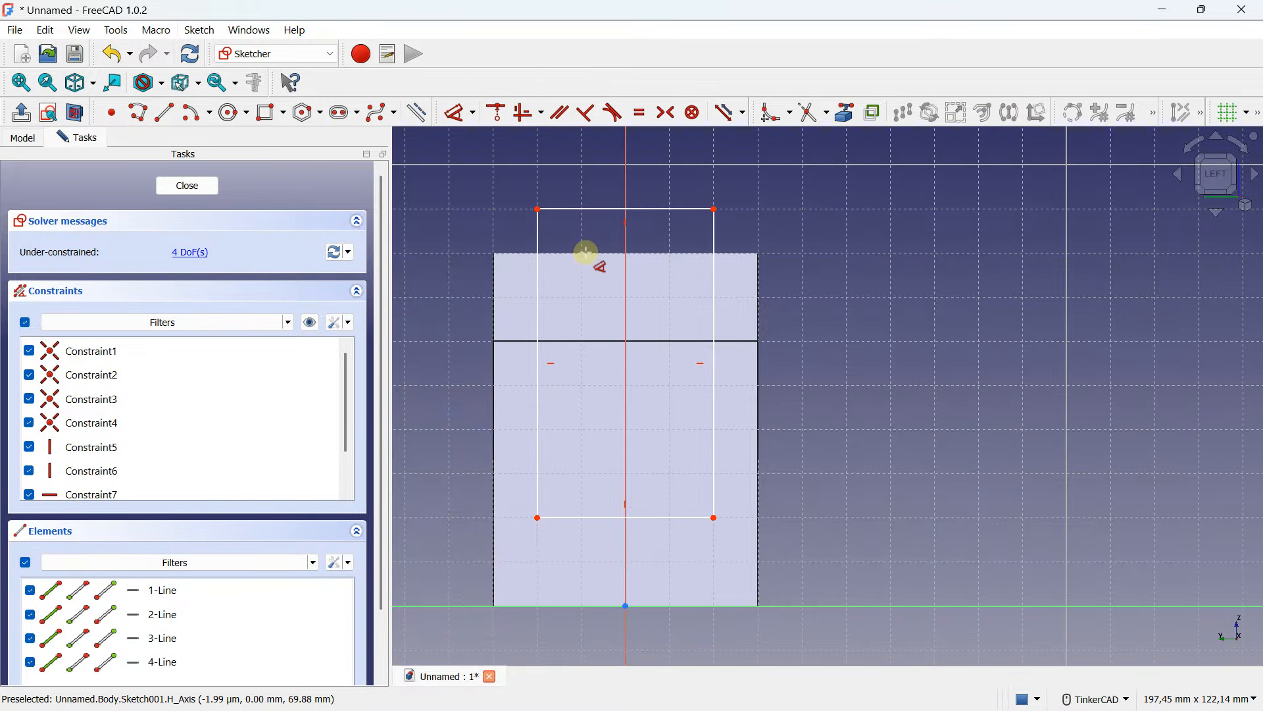
left_click(538, 291)
left_click(450, 312)
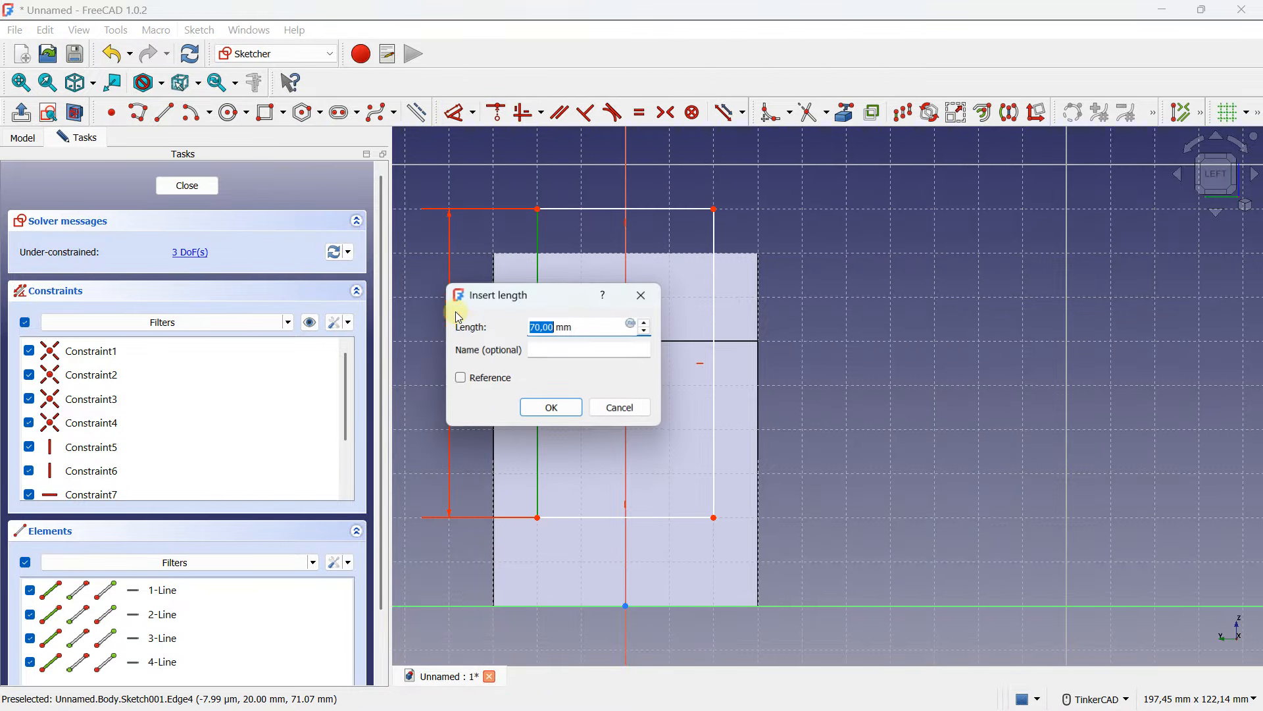
left_click(554, 408)
- Dimension the rectangle's bottom edge as 40 mm and close the sketch
left_click(621, 208)
left_click(624, 170)
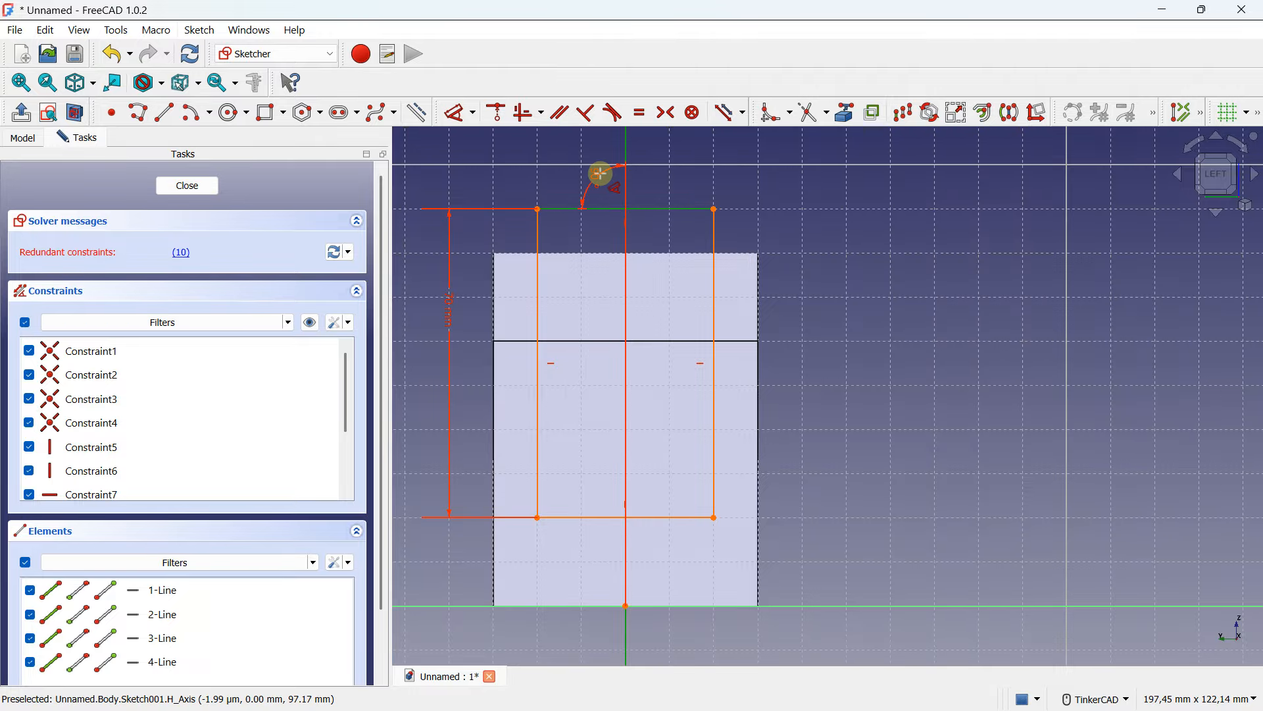
key("Escape")
left_click(601, 517)
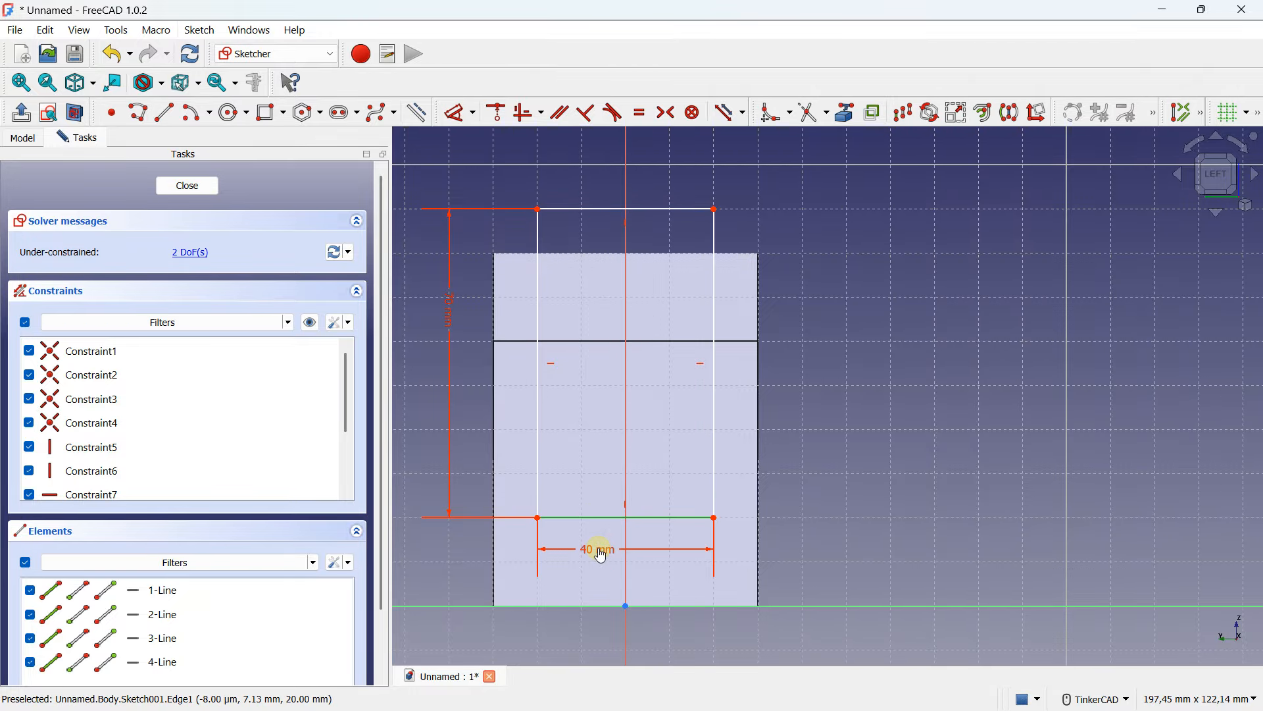
left_click(601, 554)
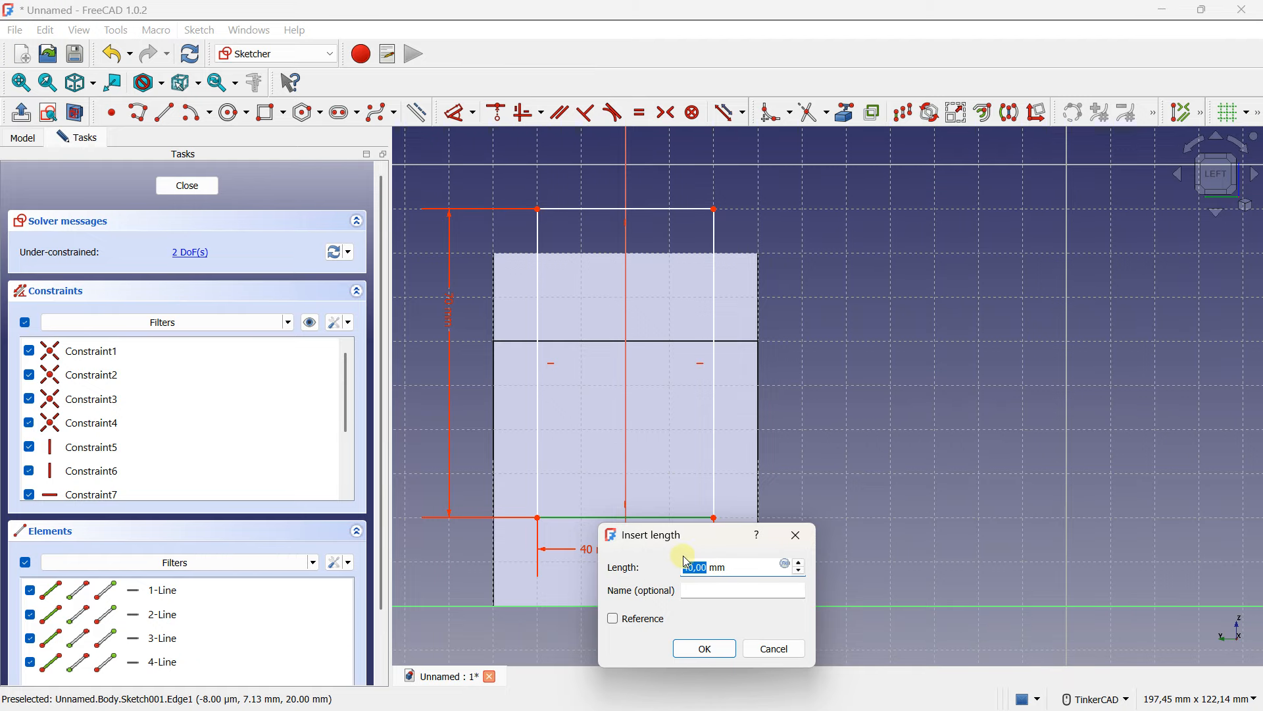
left_click(704, 647)
right_click_drag(696, 446, 660, 436)
middle_click_drag(752, 381, 677, 387)
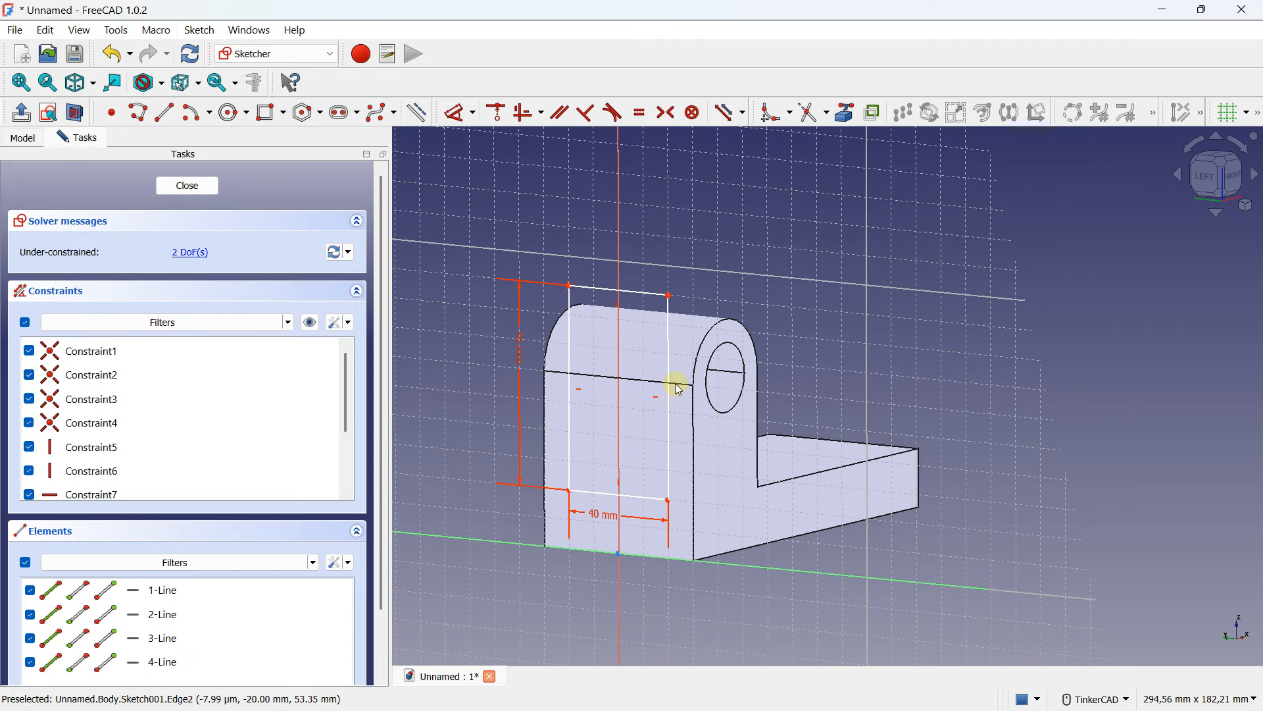
left_click(187, 185)
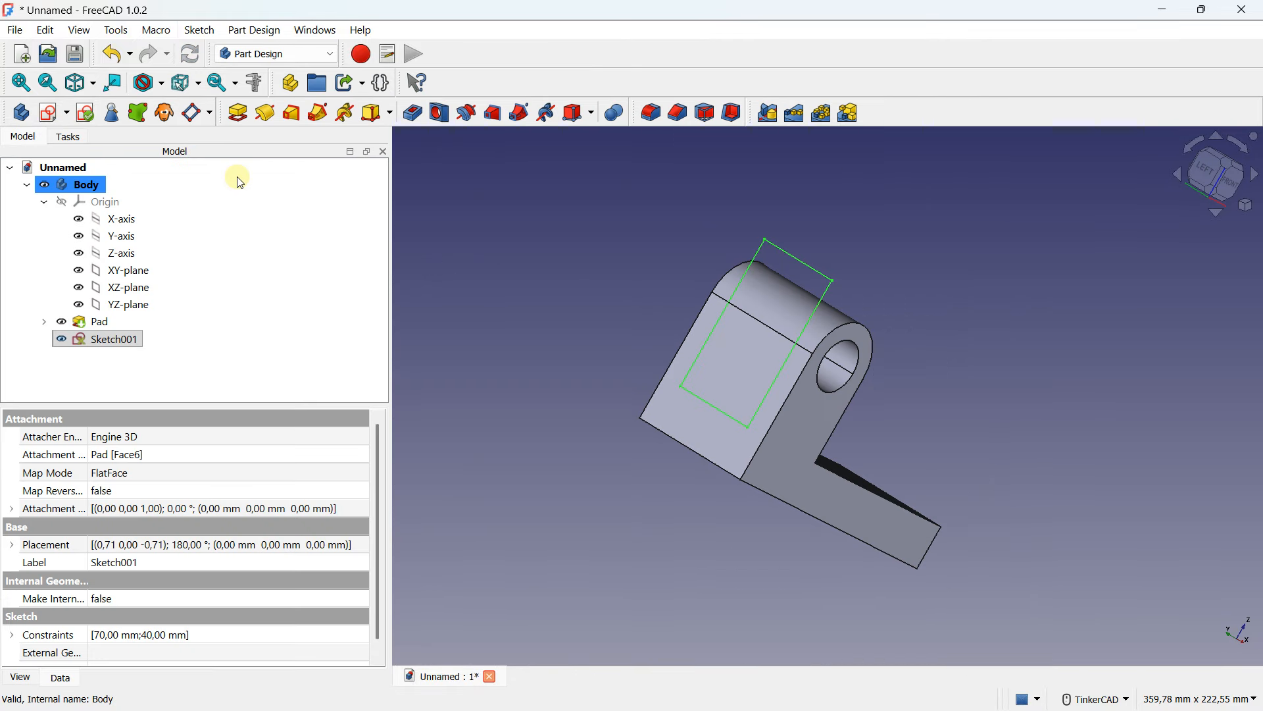
- Pocket the rectangle sketch through all to cut a slot through the lug
right_click_drag(750, 269, 557, 359)
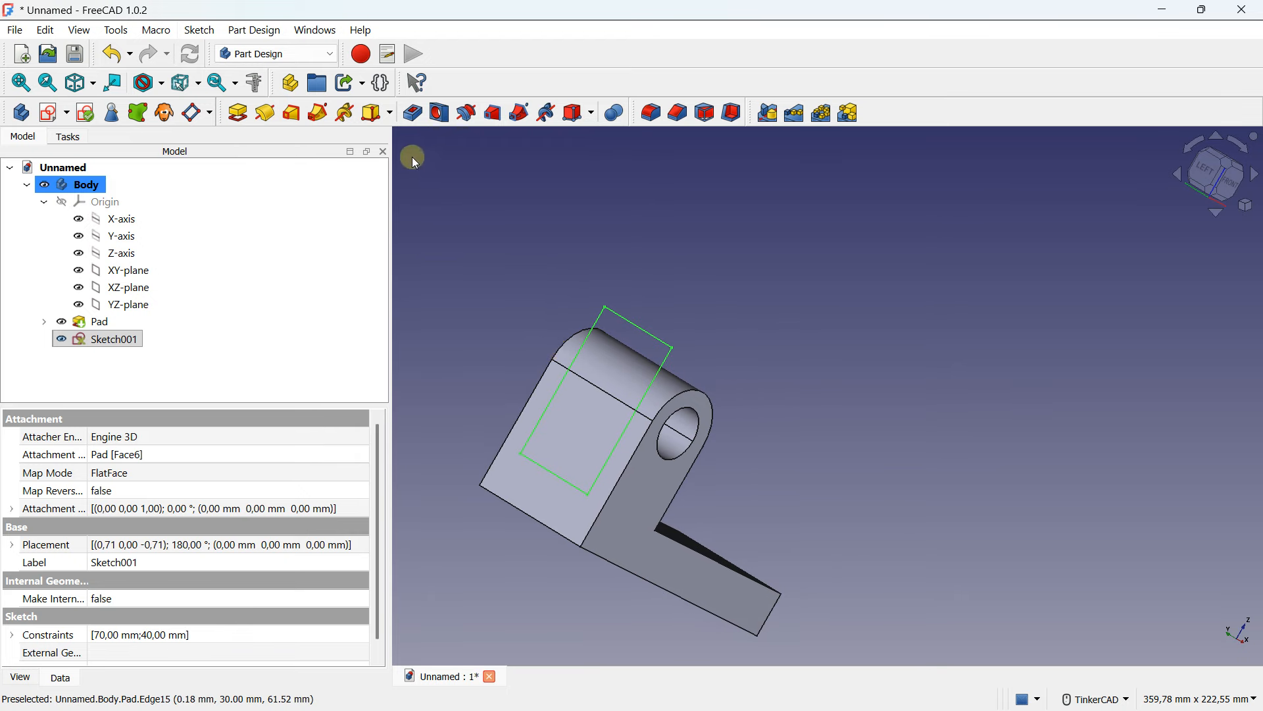
middle_click_drag(590, 323, 649, 280)
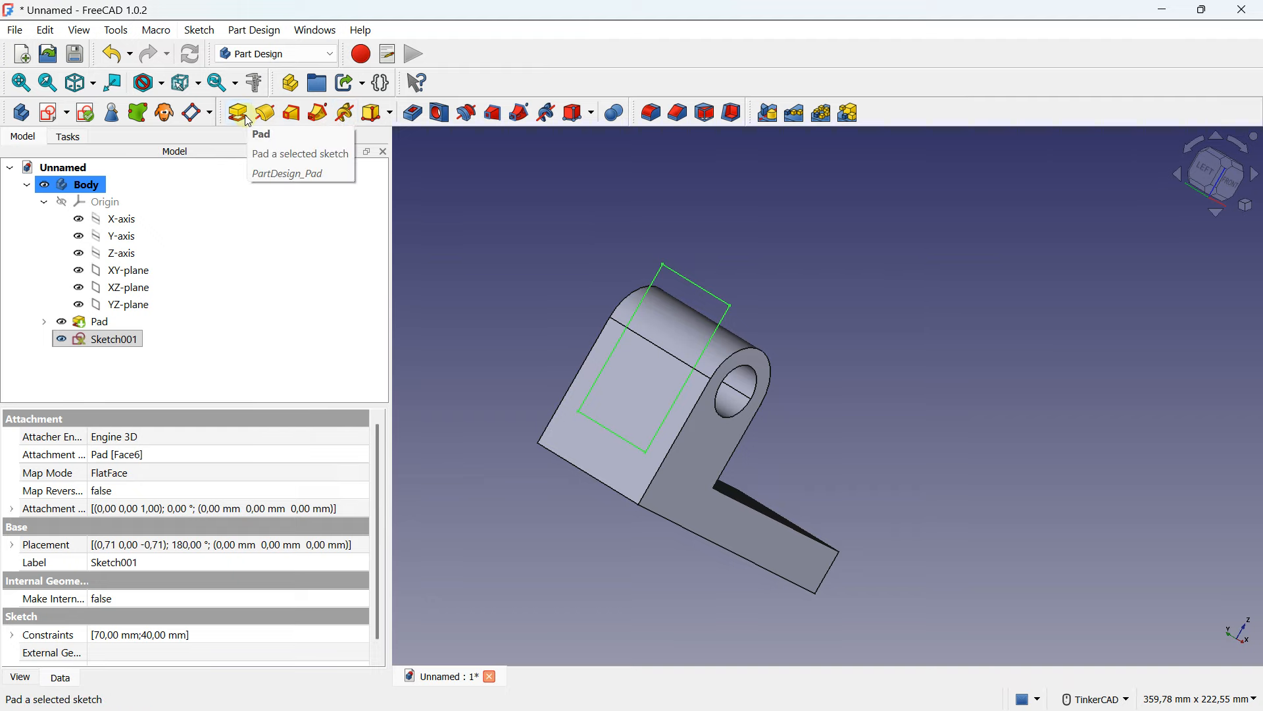
left_click(412, 115)
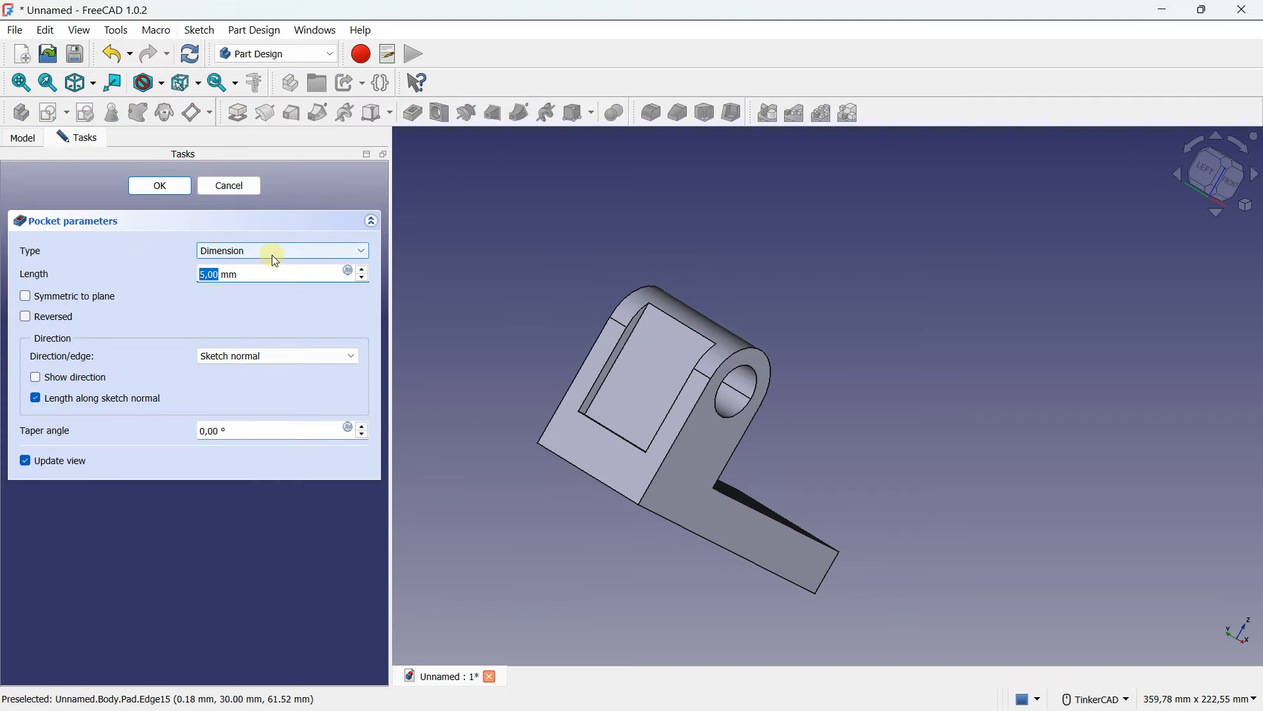
left_click(365, 270)
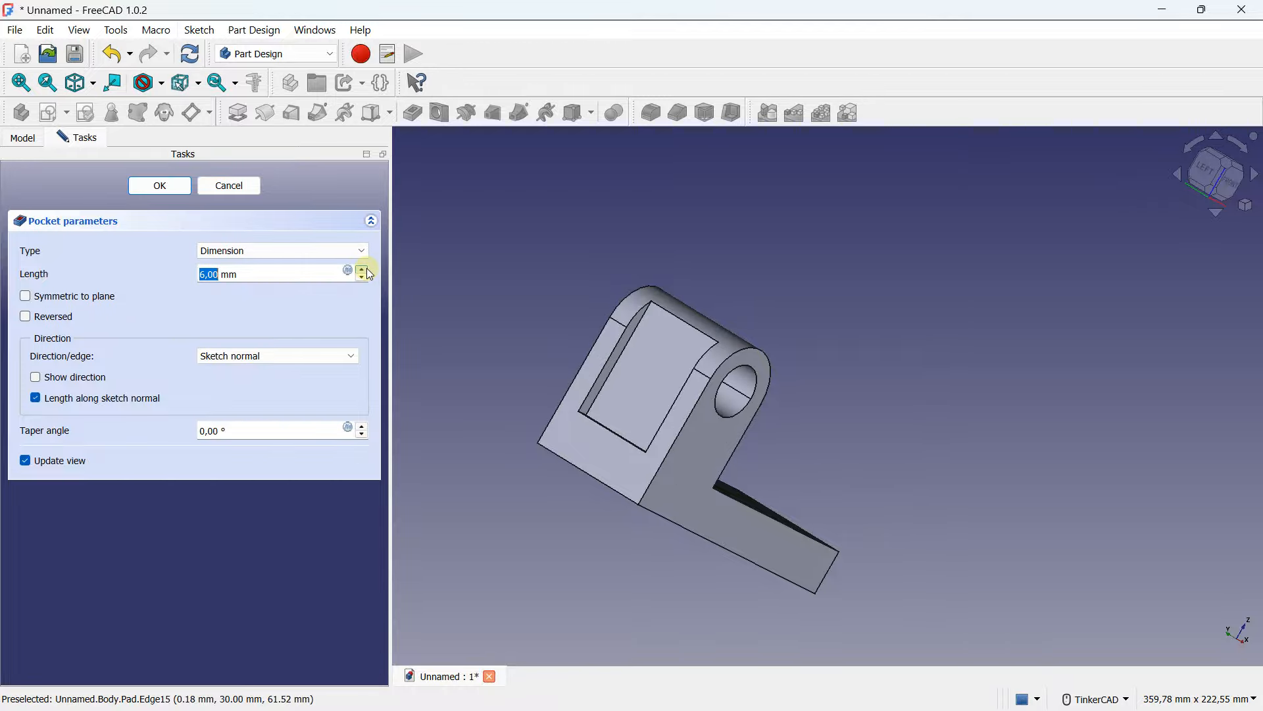
left_click(364, 269)
left_click(366, 268)
left_click(366, 269)
left_click(365, 269)
left_click(366, 268)
left_click(366, 268)
left_click(366, 269)
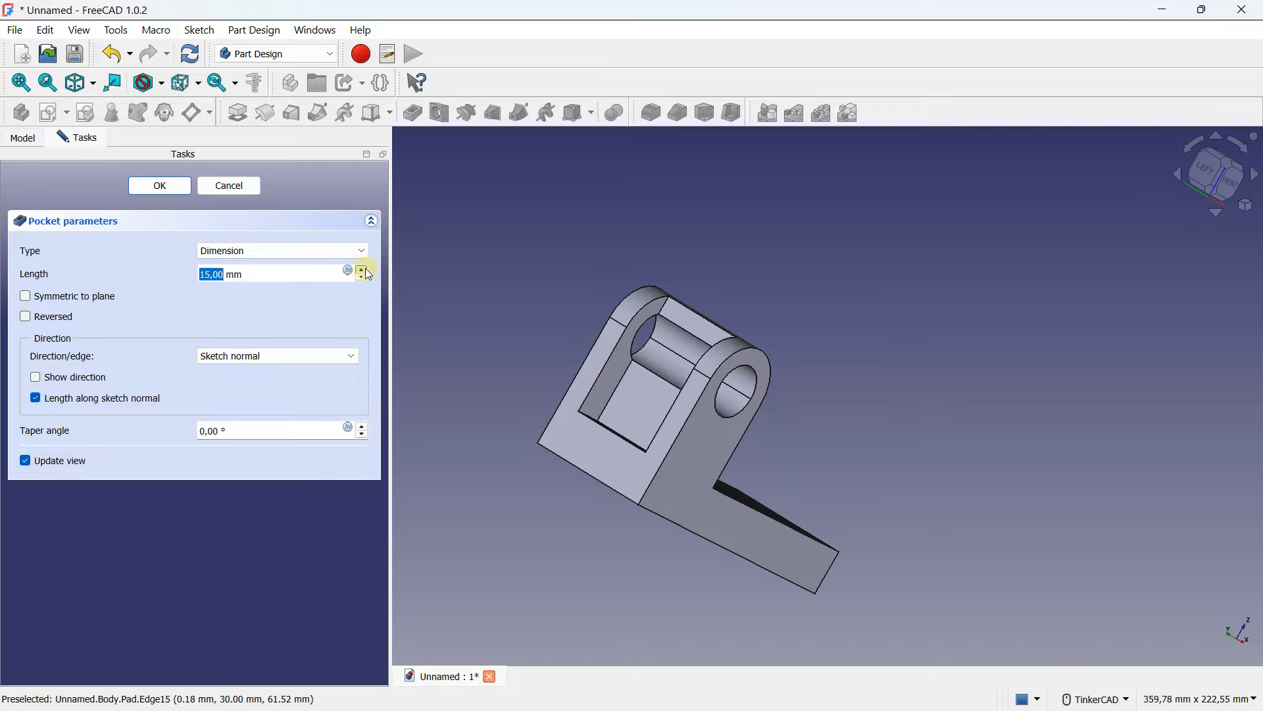
left_click(365, 269)
left_click(365, 268)
left_click(365, 269)
left_click(365, 269)
left_click(364, 269)
left_click(364, 269)
left_click(364, 269)
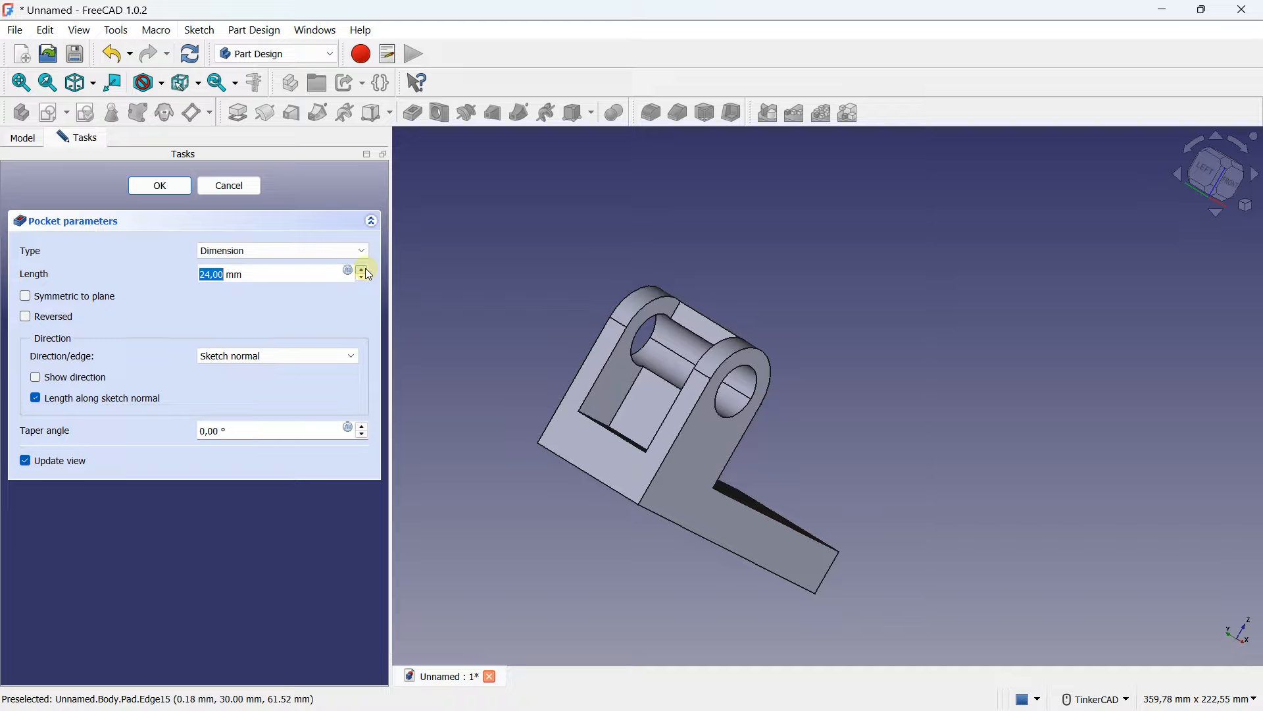
left_click(293, 250)
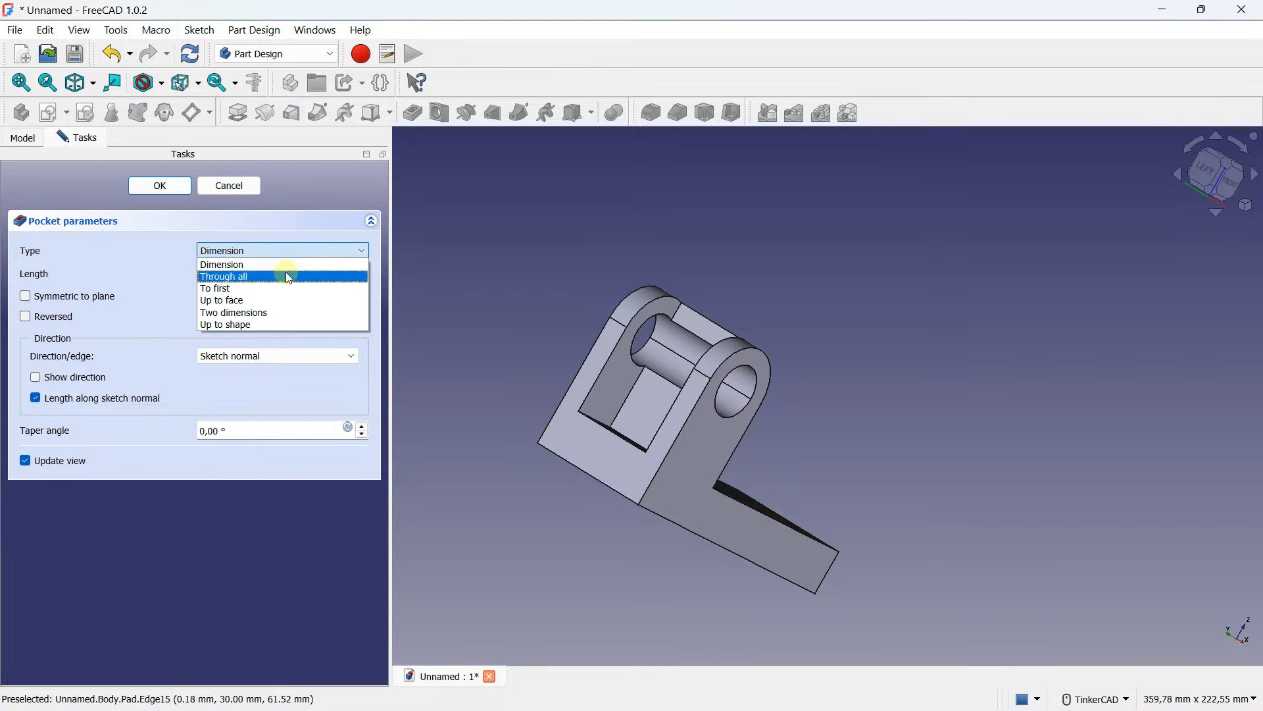
left_click(288, 277)
right_click_drag(770, 336, 726, 359)
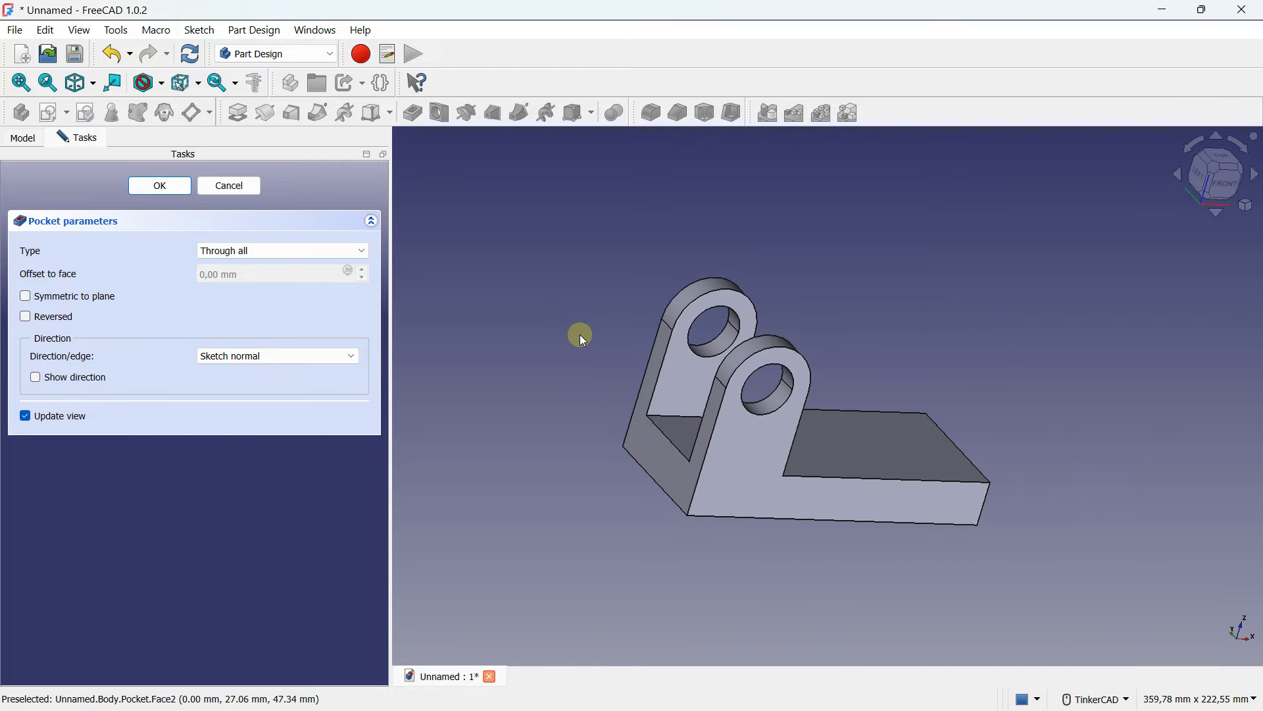
left_click(163, 186)
- Create a new sketch on the base plate's top face and turn on the grid
right_click_drag(737, 372, 835, 448)
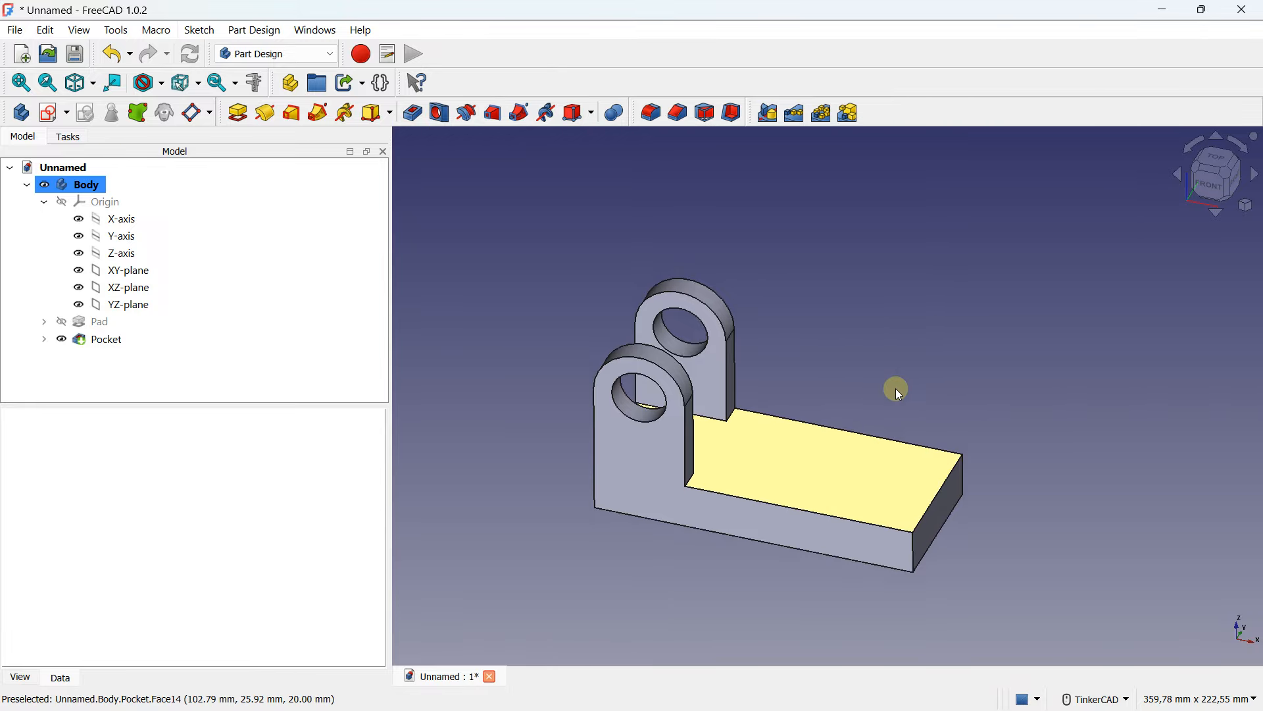
left_click(866, 460)
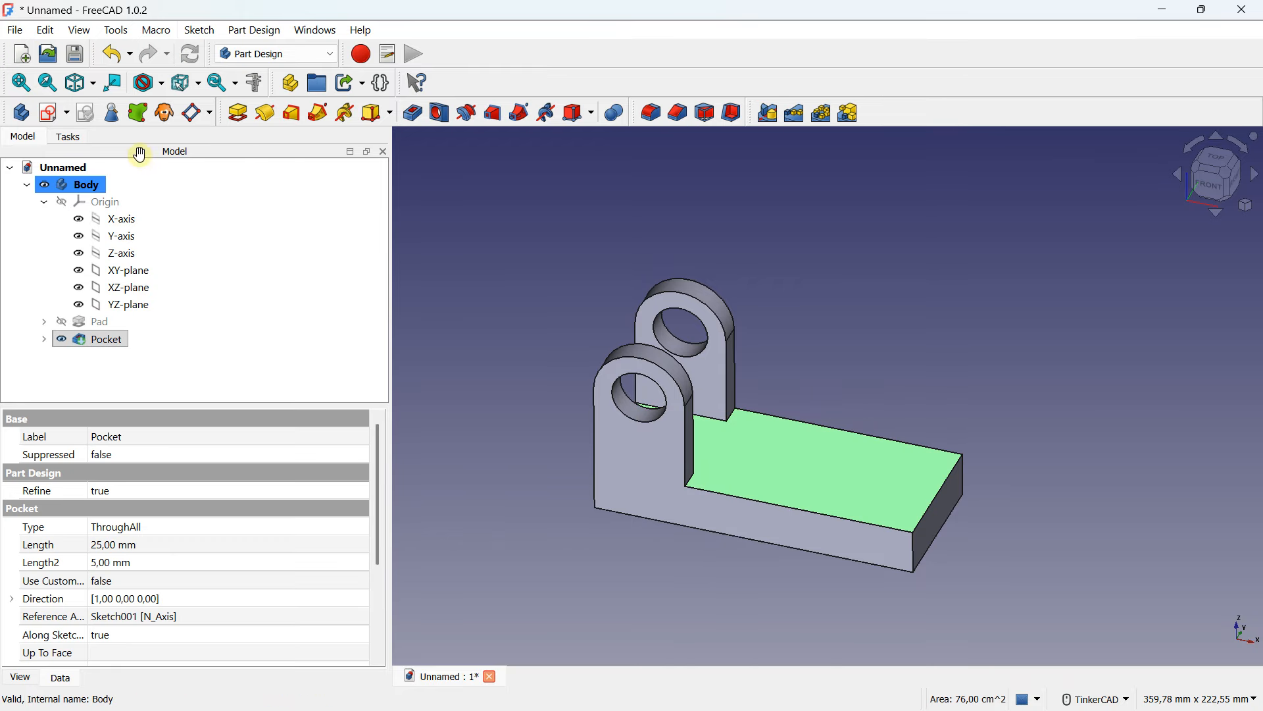
left_click(44, 114)
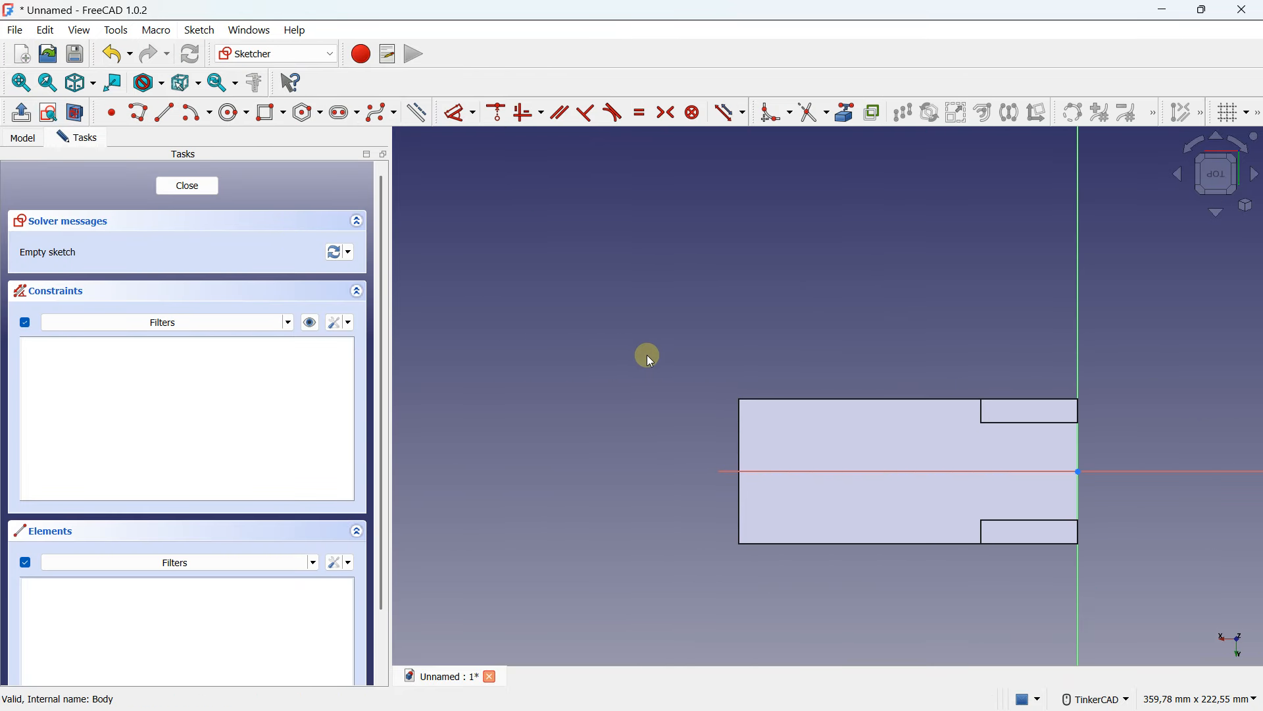
left_click(1228, 121)
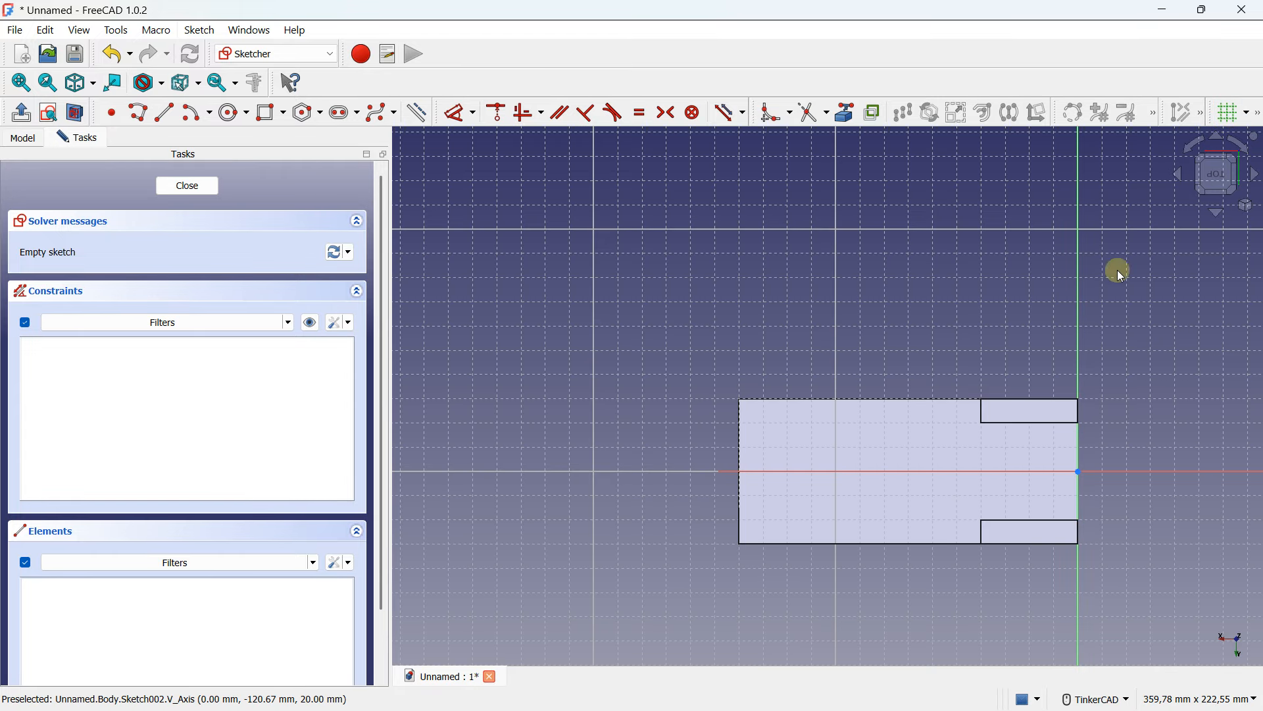
scroll(787, 494, "up", 3)
middle_click_drag(768, 421, 633, 410)
scroll(632, 411, "up", 1)
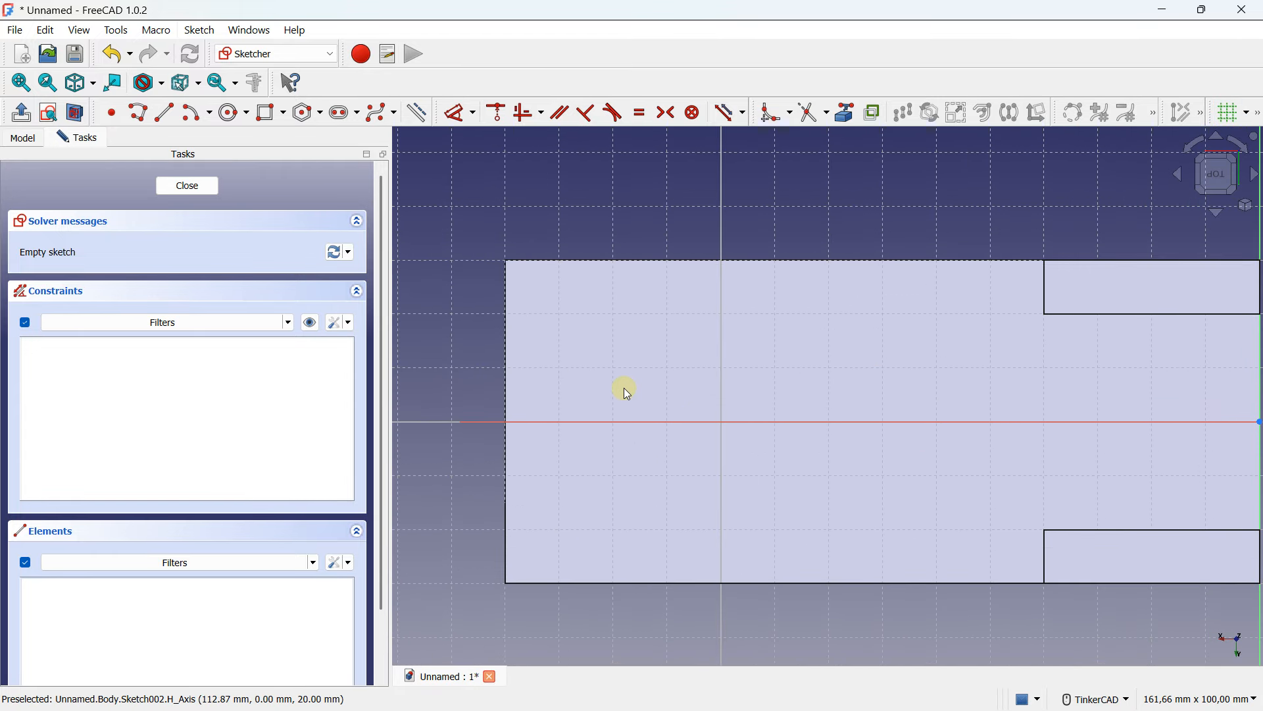
- Turn the sketch grid off again
left_click(284, 114)
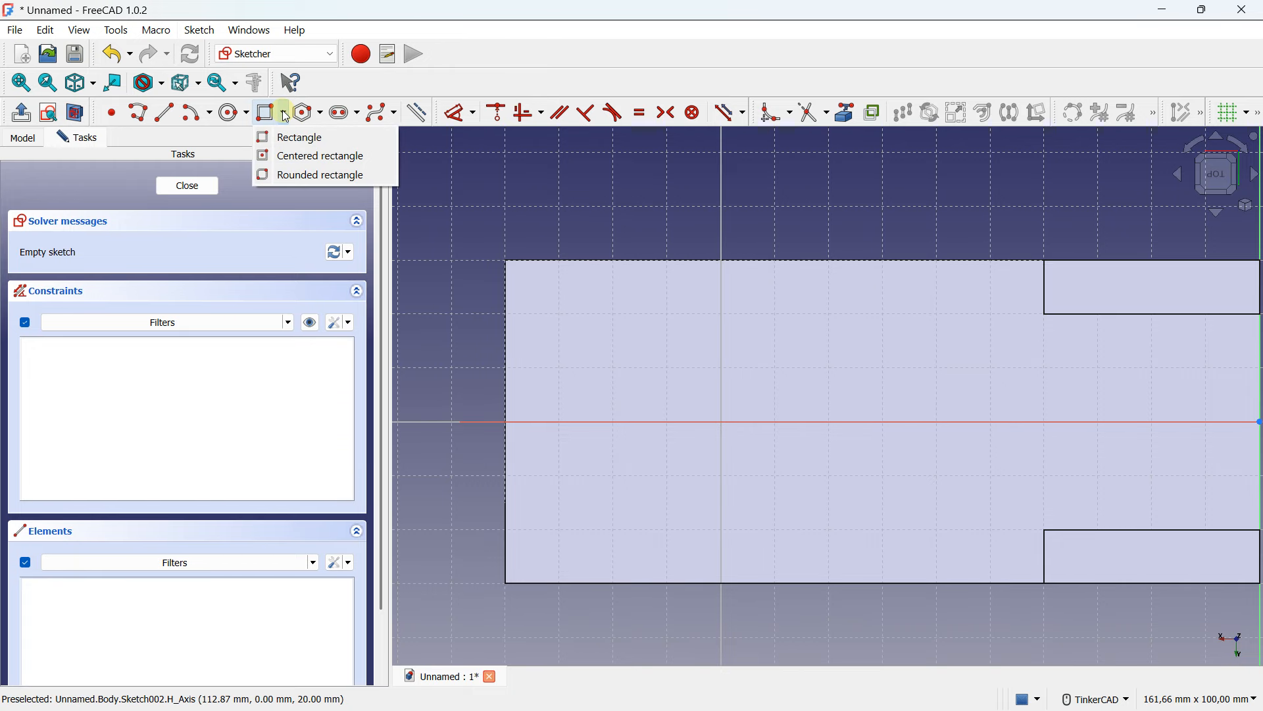
left_click(284, 115)
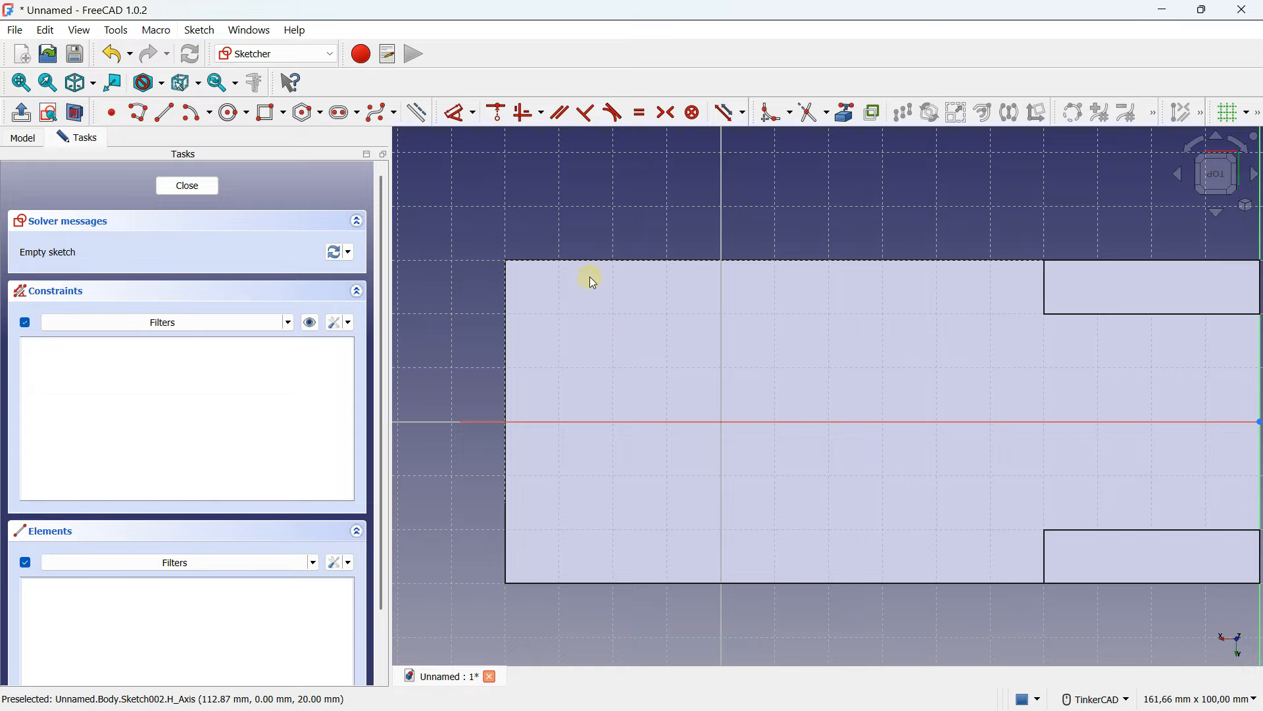
left_click(1228, 120)
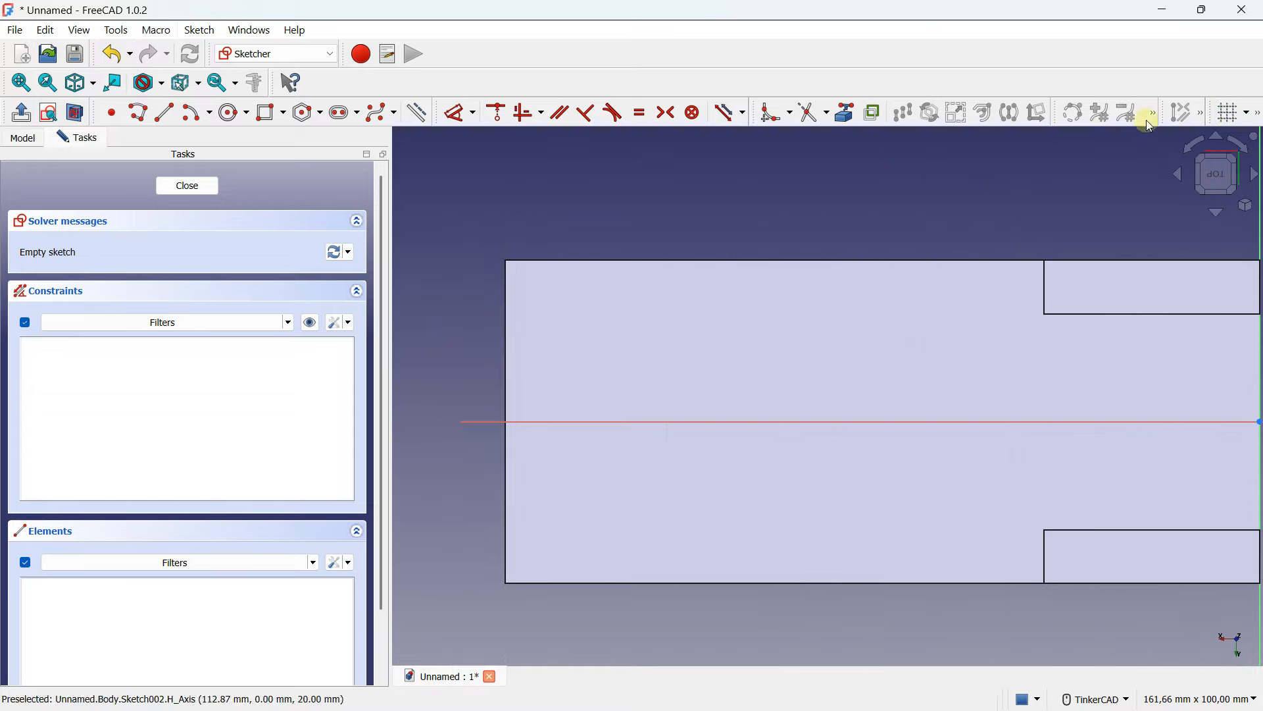
- Link the base plate face's four outer edges into the sketch as external geometry
left_click(847, 115)
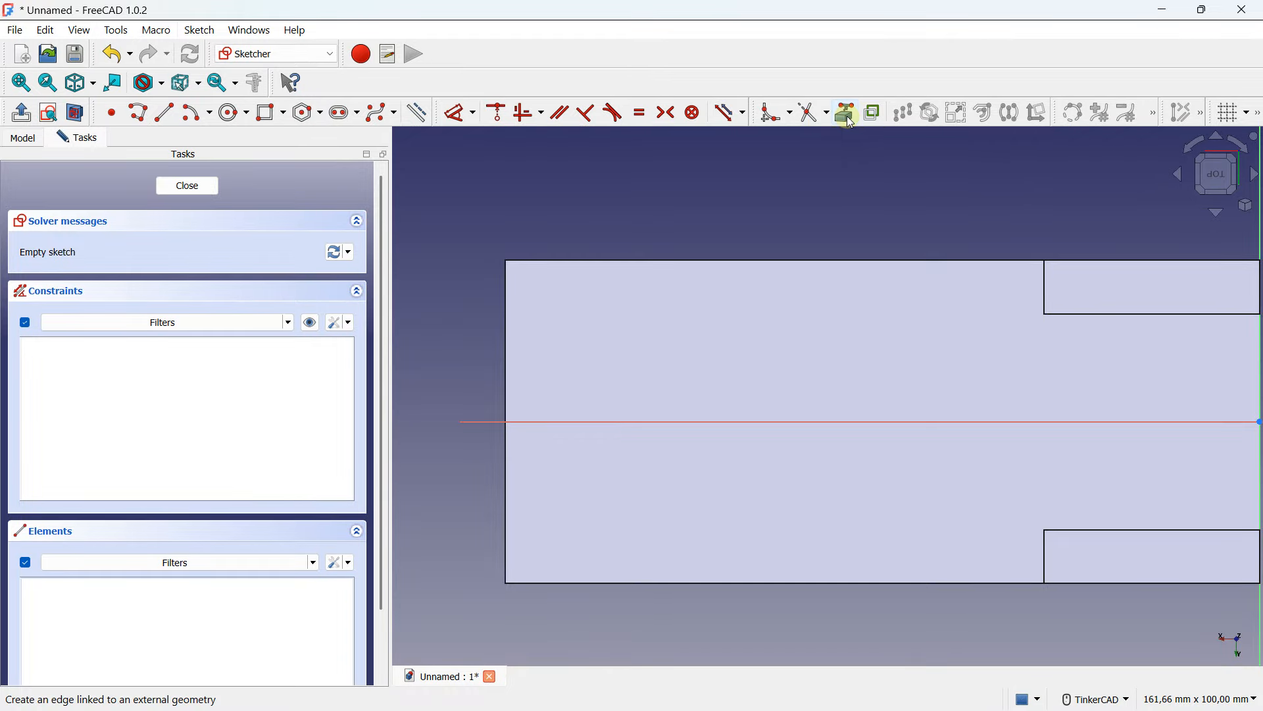
left_click(505, 320)
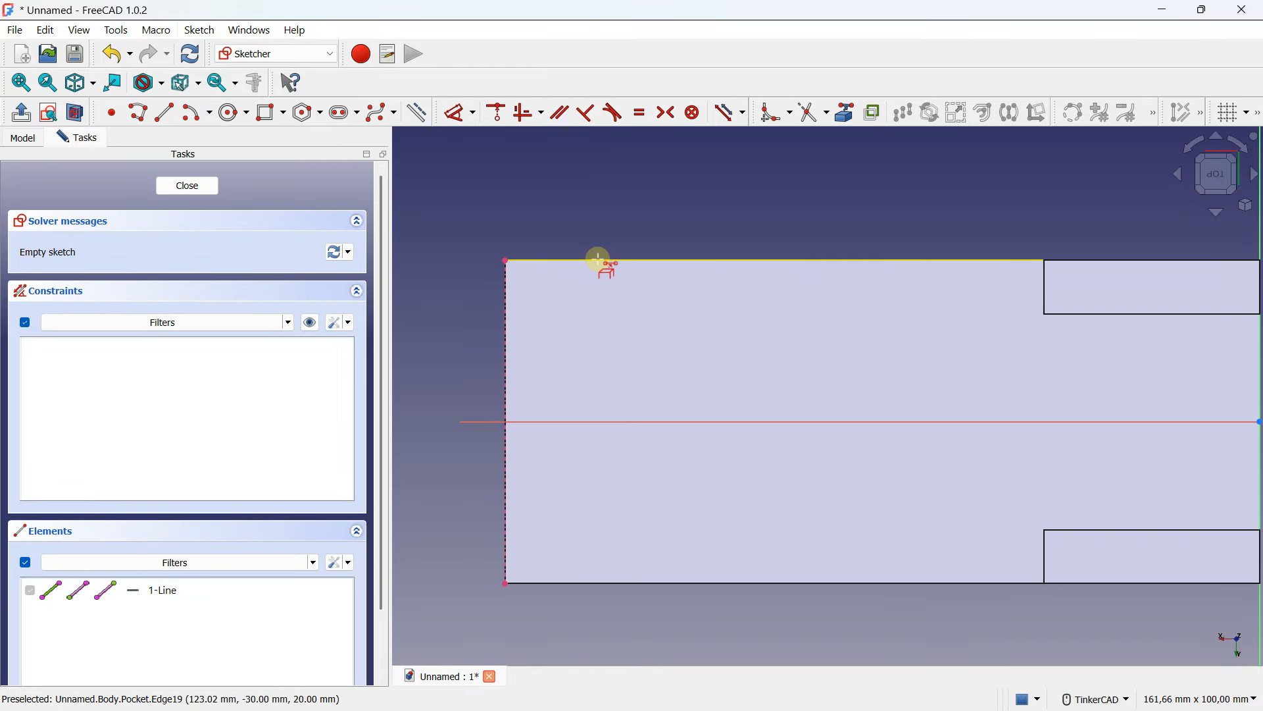
left_click(598, 260)
left_click(612, 582)
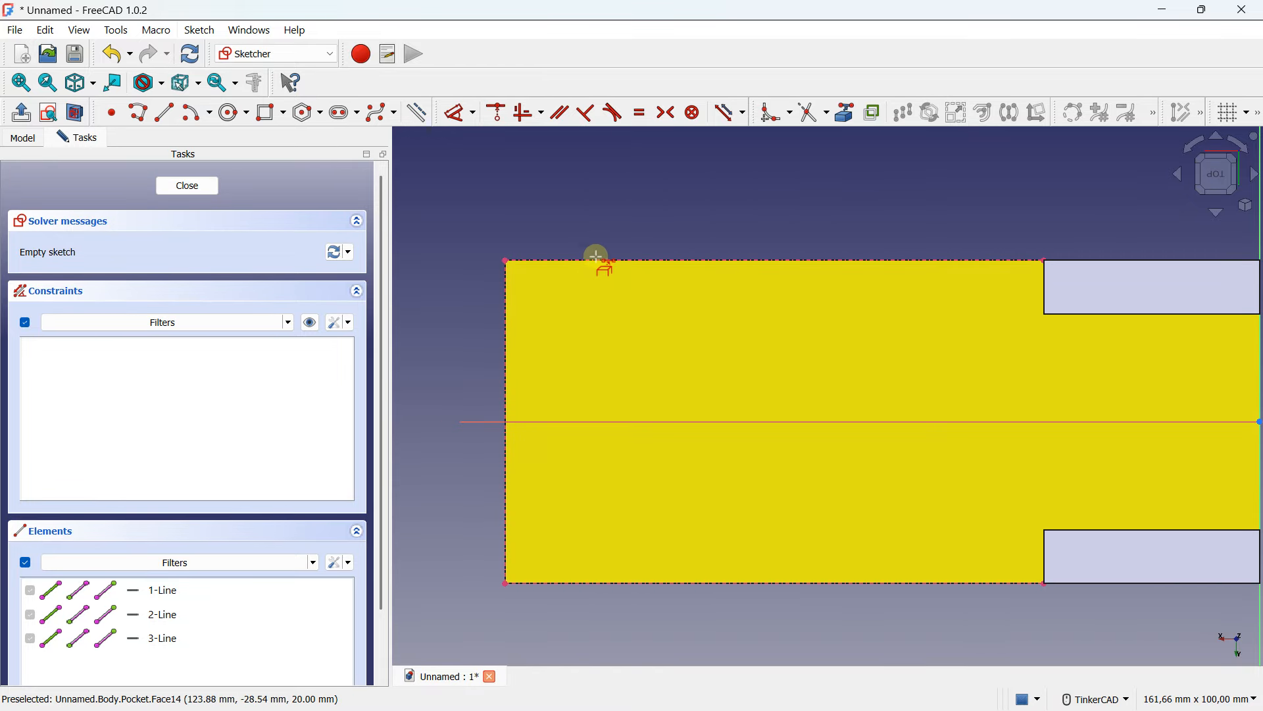
middle_click_drag(874, 259, 698, 251)
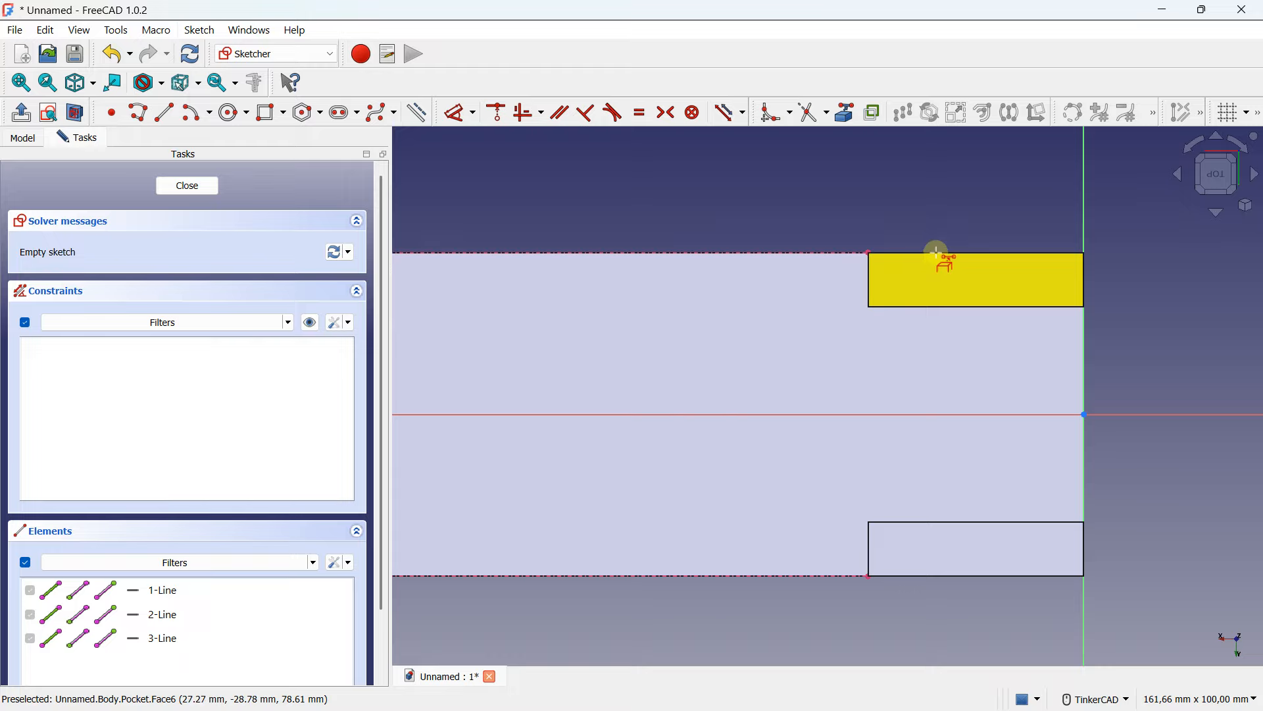
left_click(869, 277)
scroll(891, 242, "down", 4)
scroll(631, 280, "up", 2)
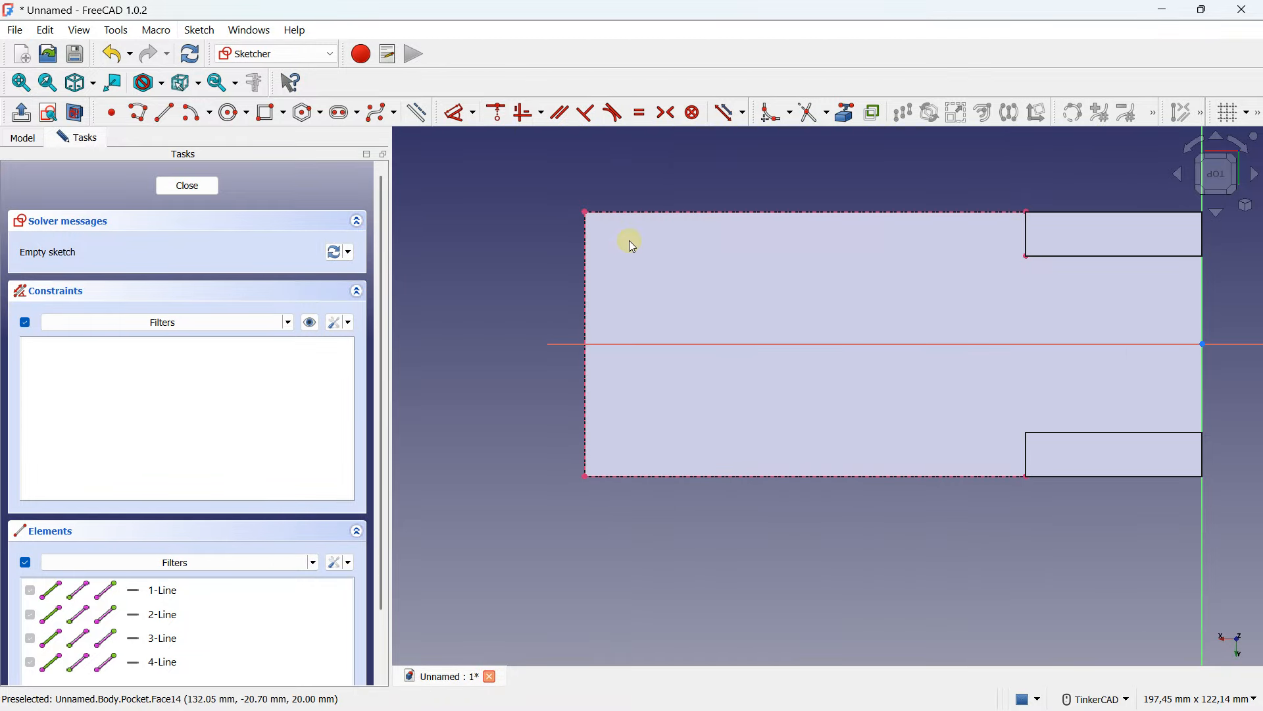
middle_click_drag(658, 308, 562, 325)
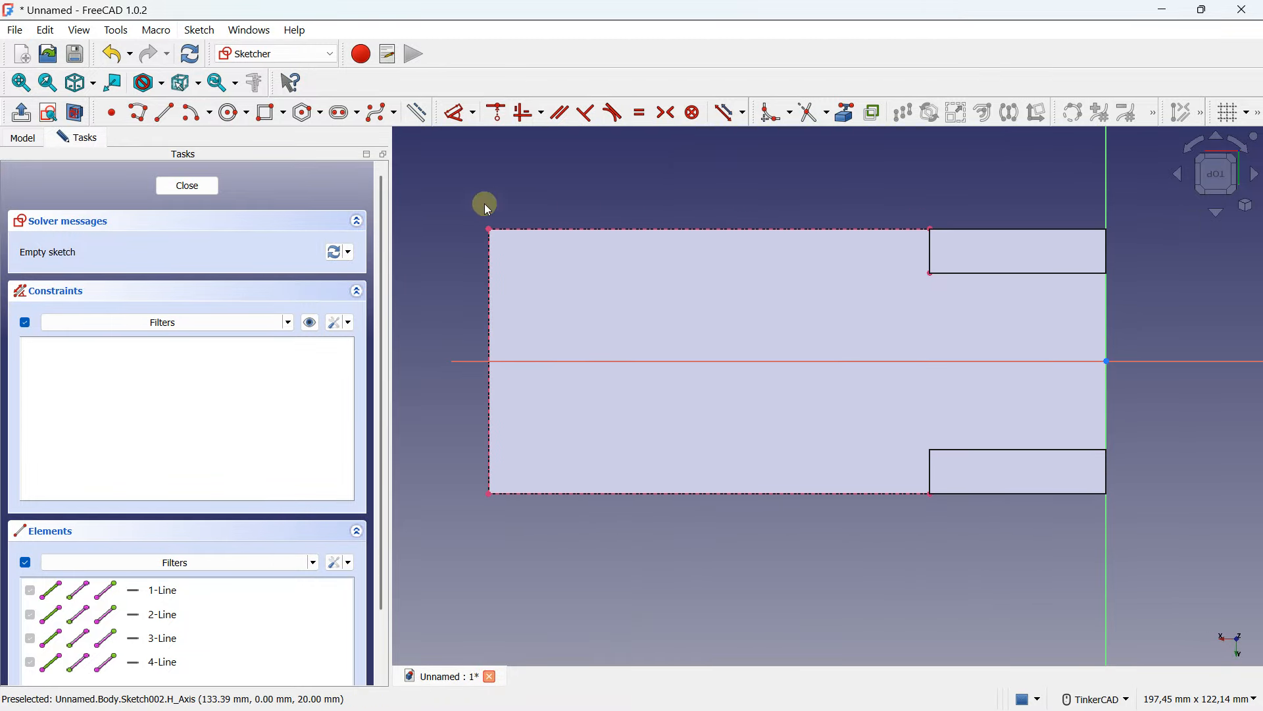
- Draw a centered rectangle on the horizontal axis, 16 mm wide and 40 mm tall
left_click(283, 113)
left_click(285, 155)
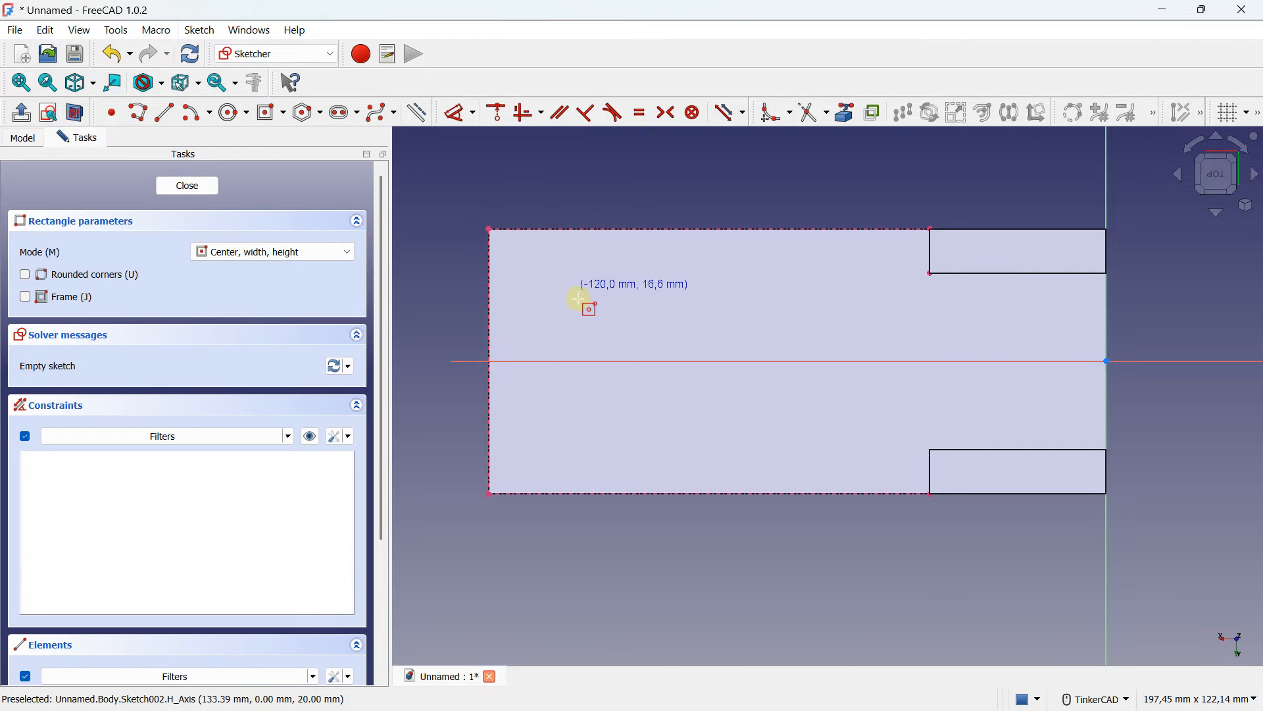
left_click(598, 361)
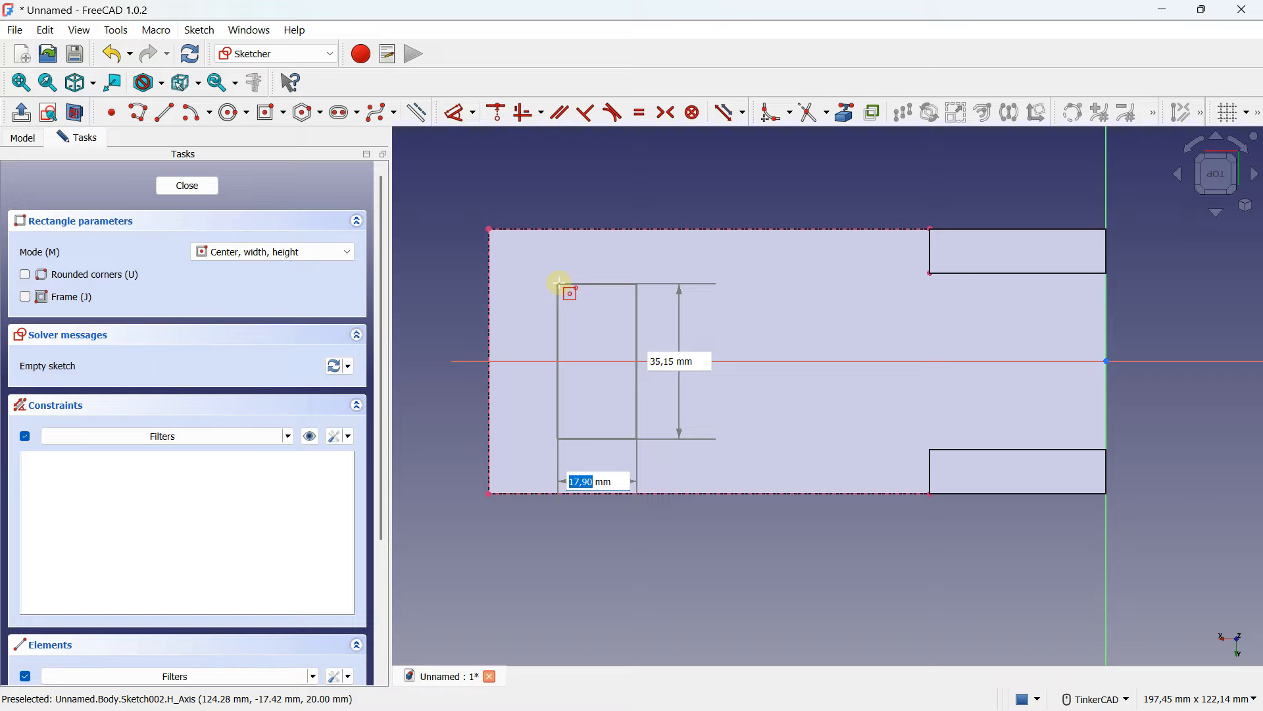
key("Tab")
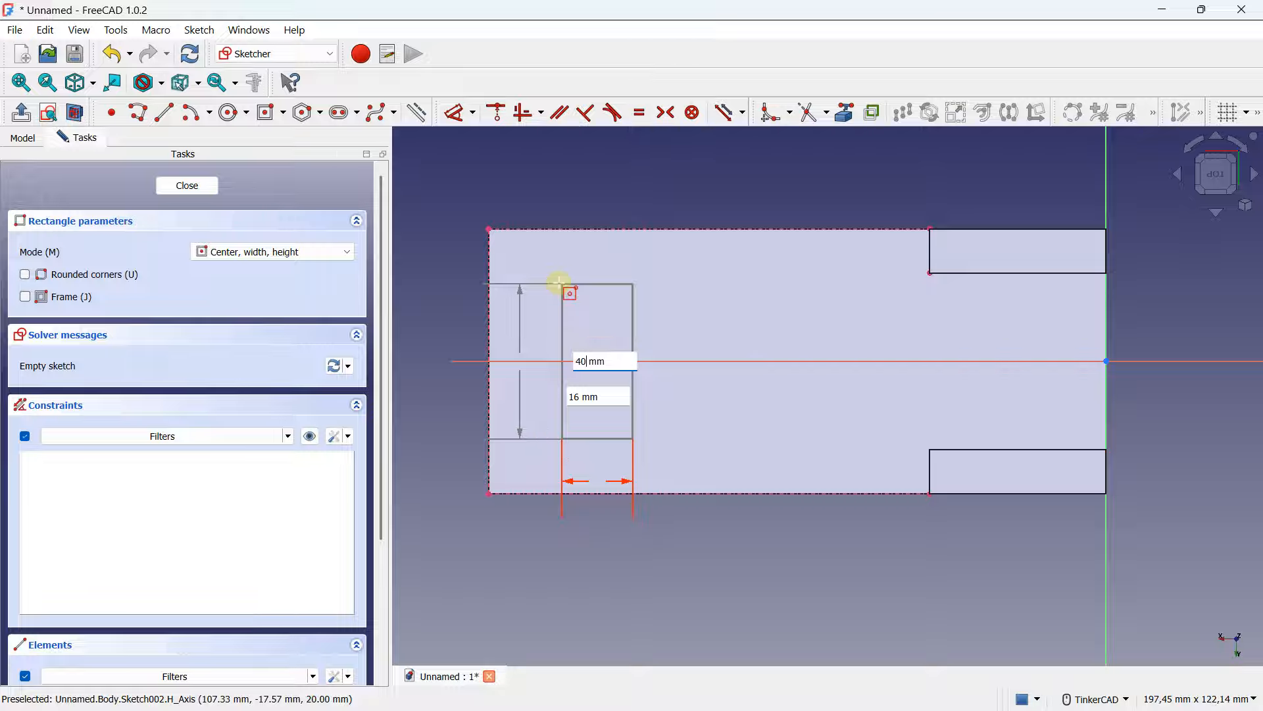
key("Return")
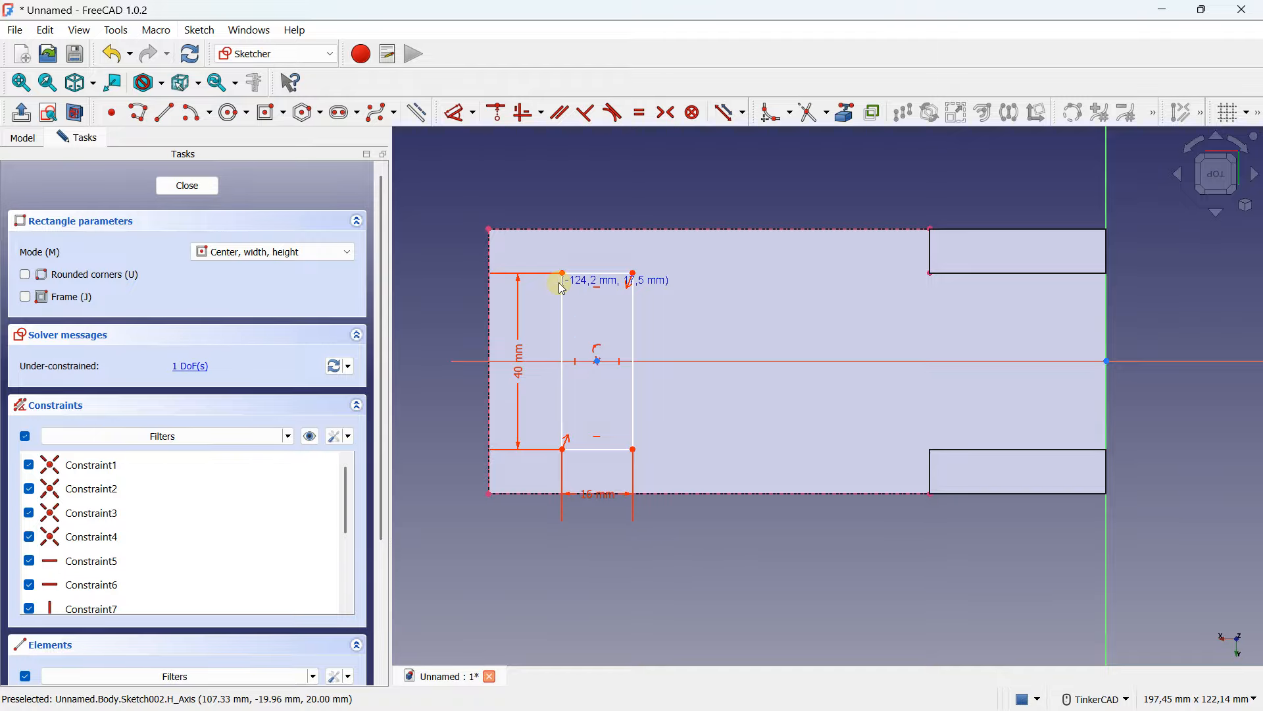
key("Escape")
- Dimension the rectangle's left edge 20 mm from the plate's left edge and close the sketch
scroll(558, 262, "up", 1)
mouse_move(563, 275)
left_mouse_down()
mouse_move(591, 272)
mouse_move(556, 276)
mouse_move(576, 285)
left_mouse_up()
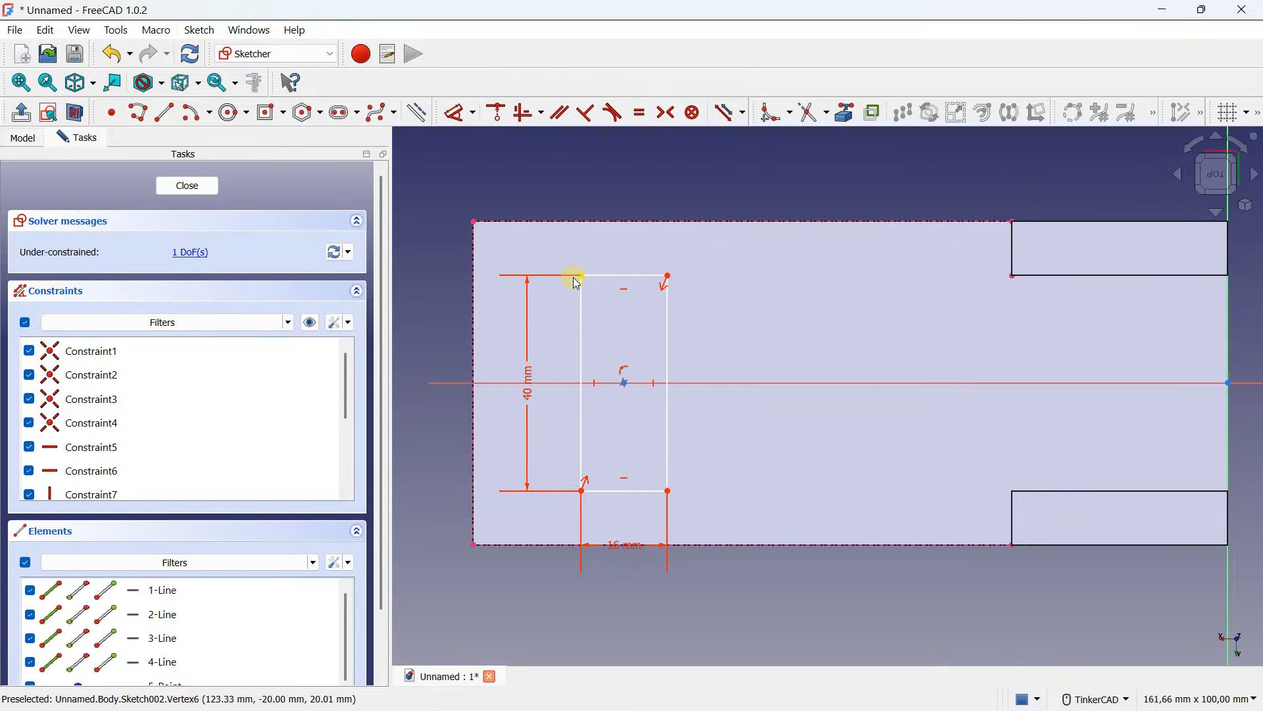
left_click(454, 118)
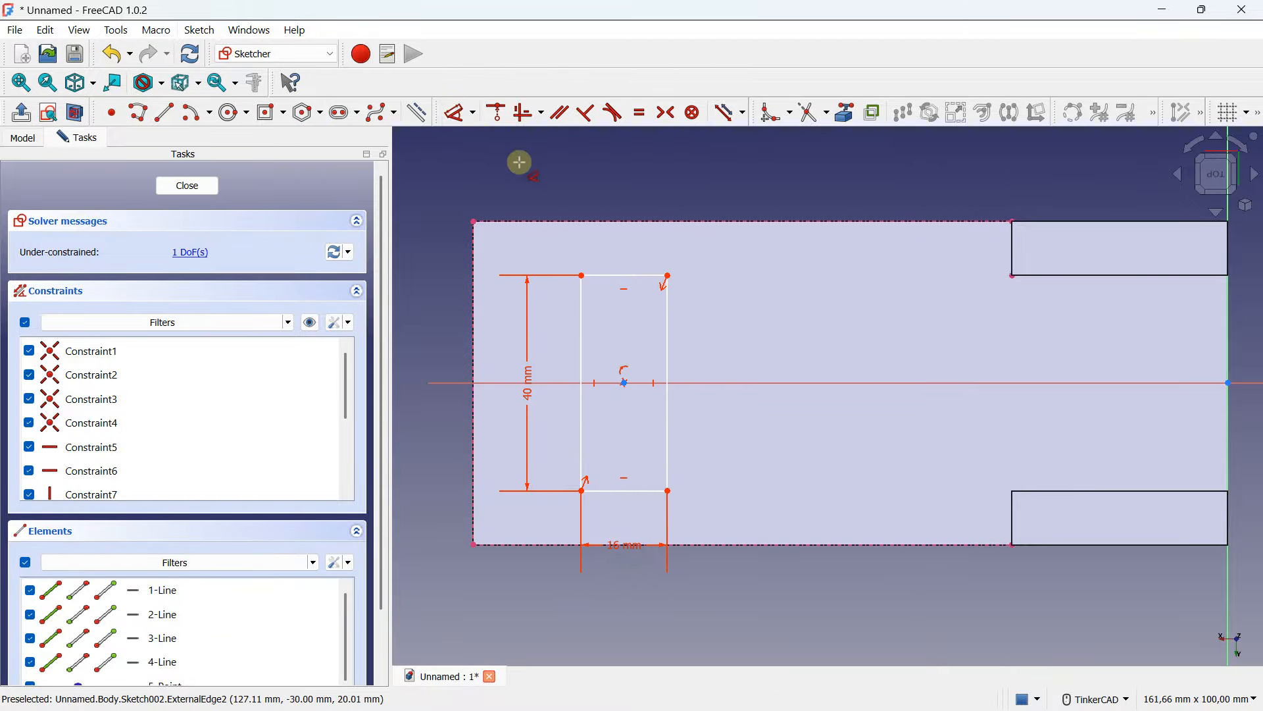
left_click(581, 303)
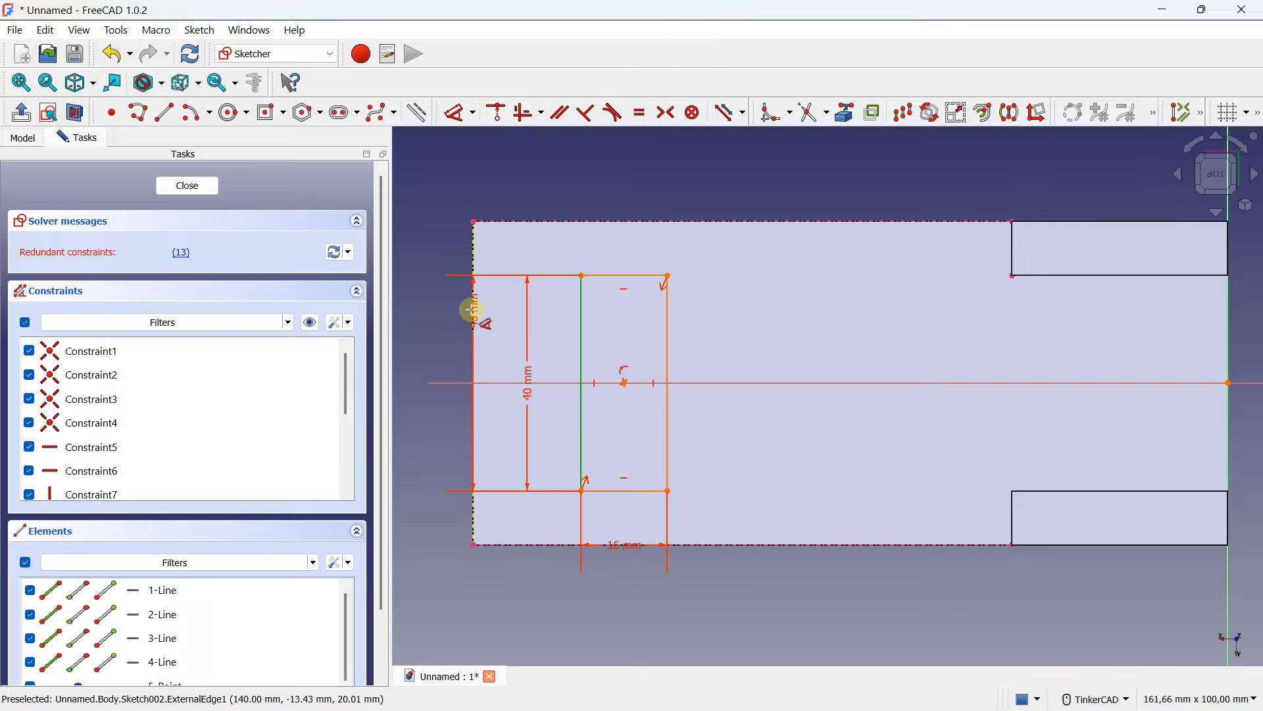
left_click(473, 309)
middle_click_drag(474, 172, 478, 241)
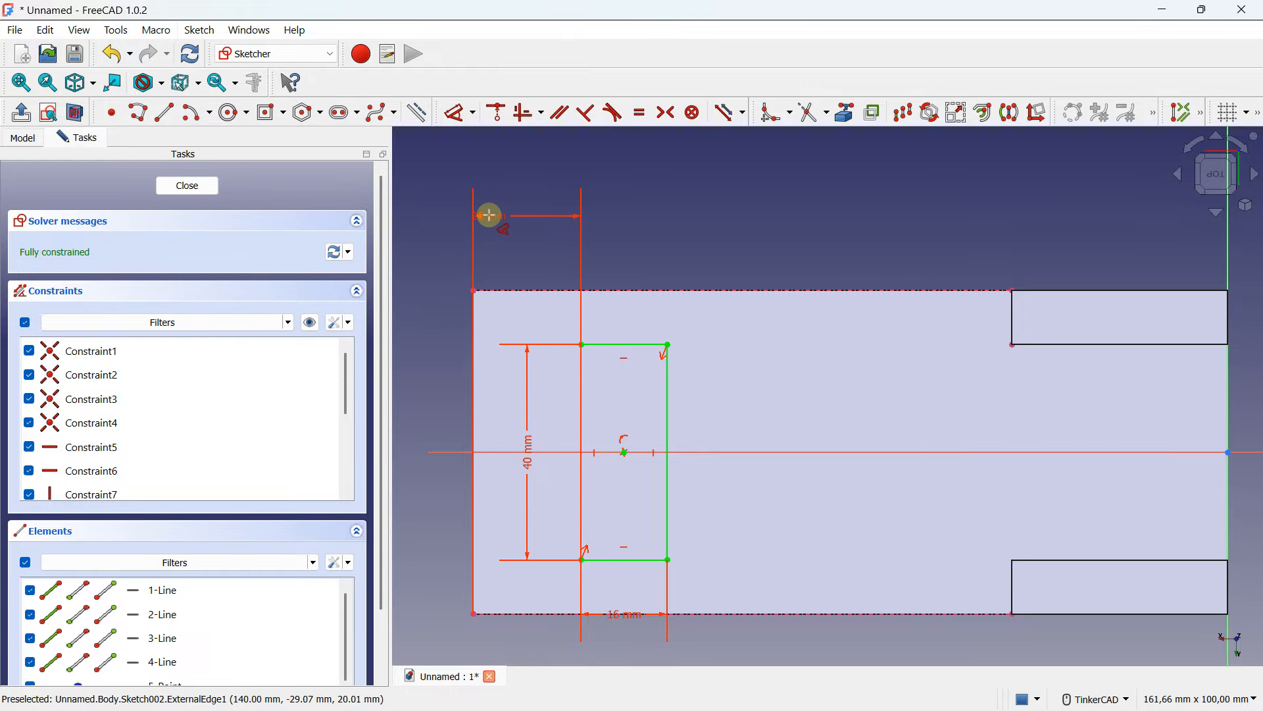
left_click(490, 217)
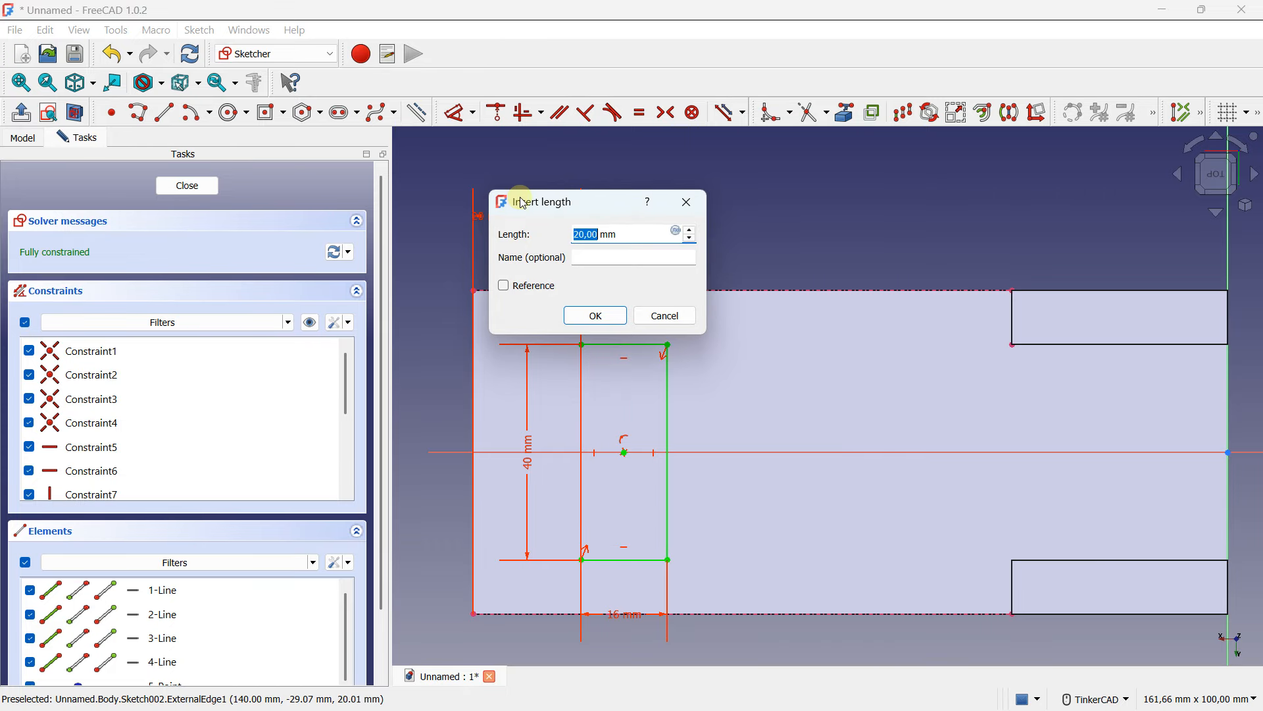
left_click(596, 315)
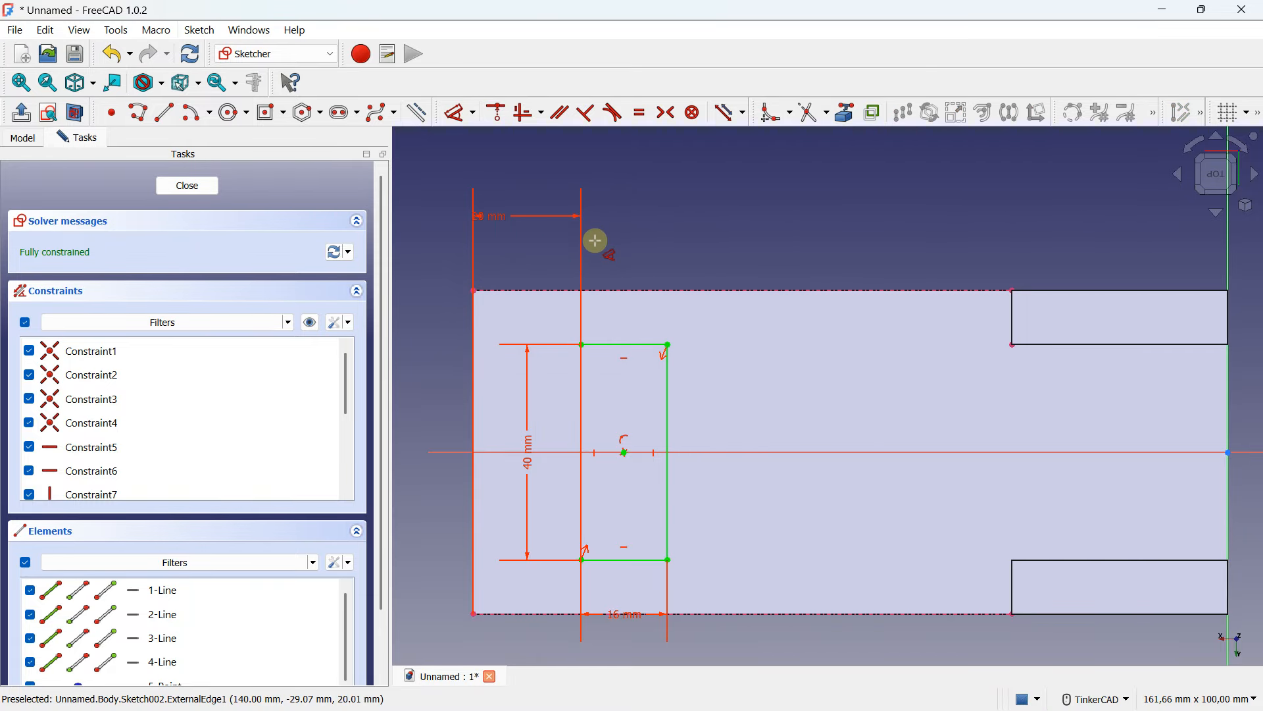
scroll(592, 239, "down", 1)
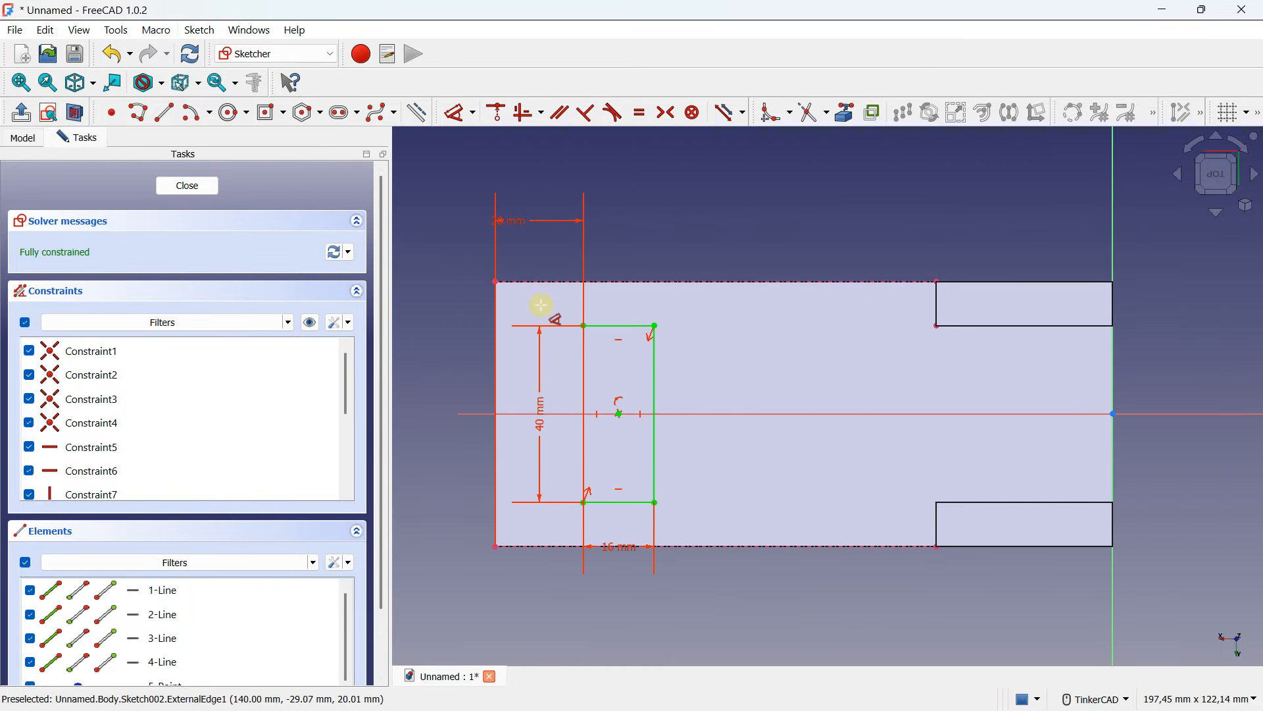
right_click_drag(680, 285, 480, 401)
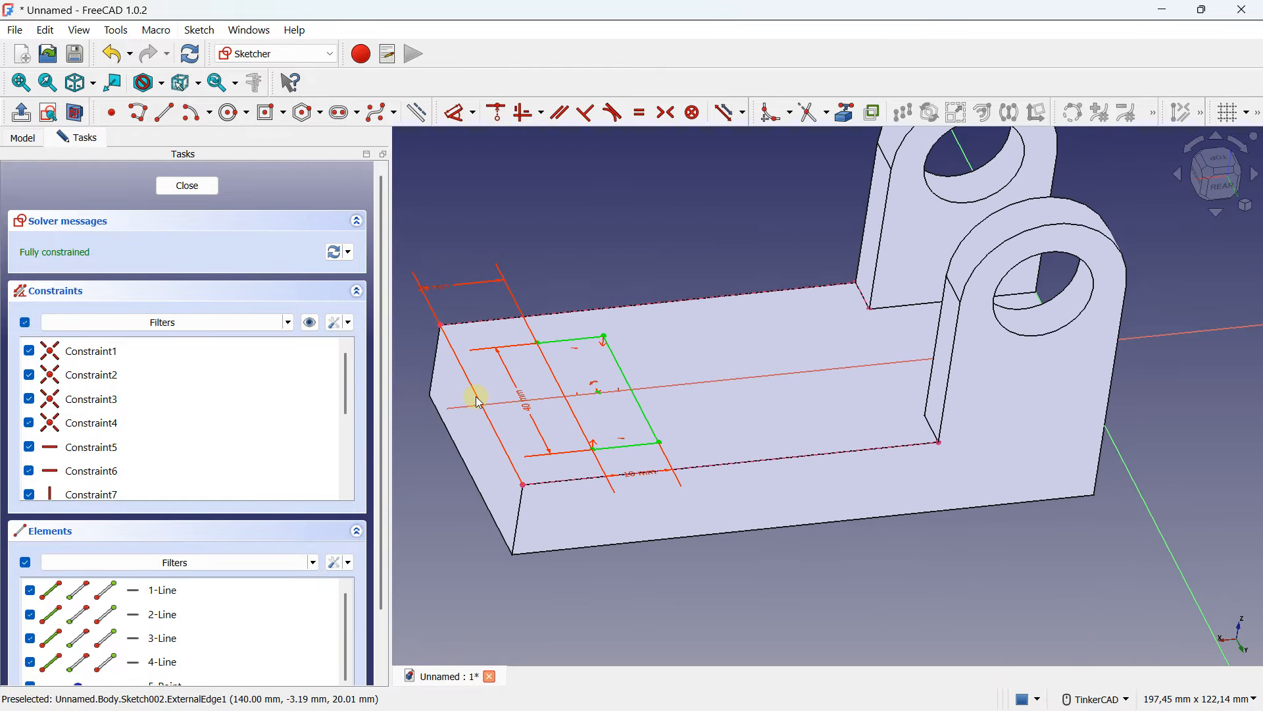
left_click(189, 188)
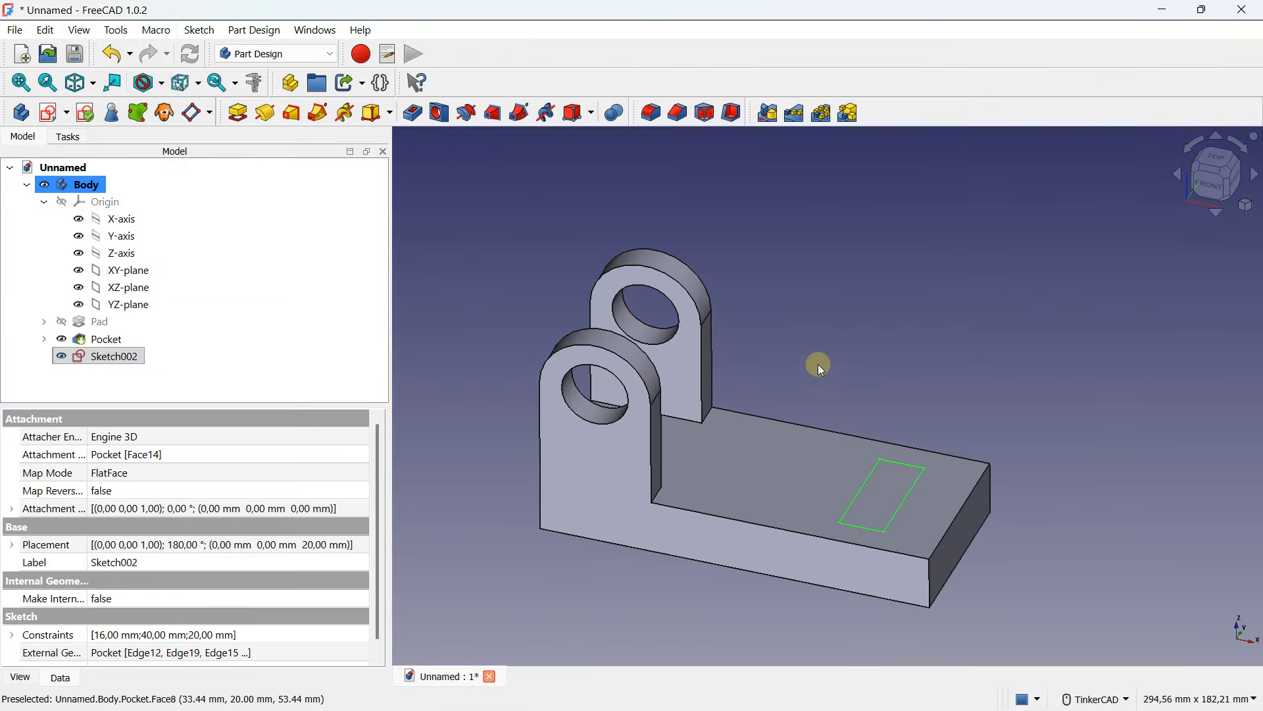
- Pocket the rectangle sketch through all of the base plate
scroll(780, 291, "up", 2)
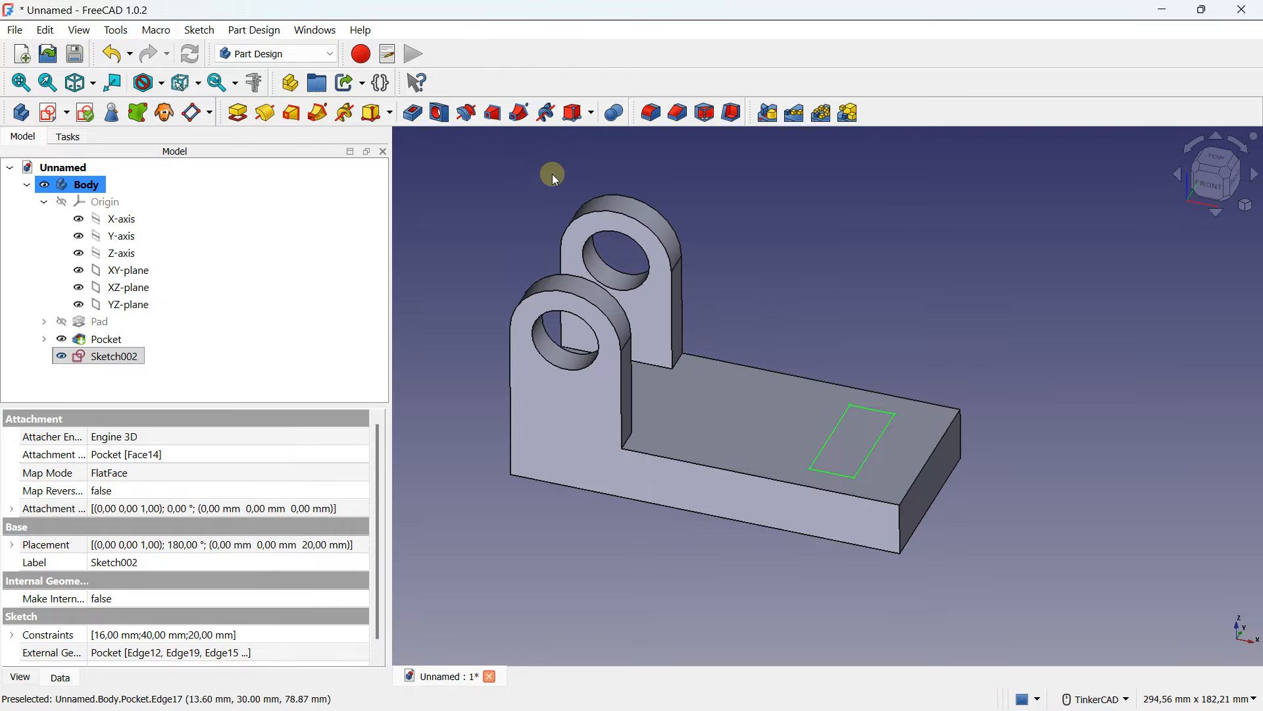
right_click_drag(595, 247, 555, 259)
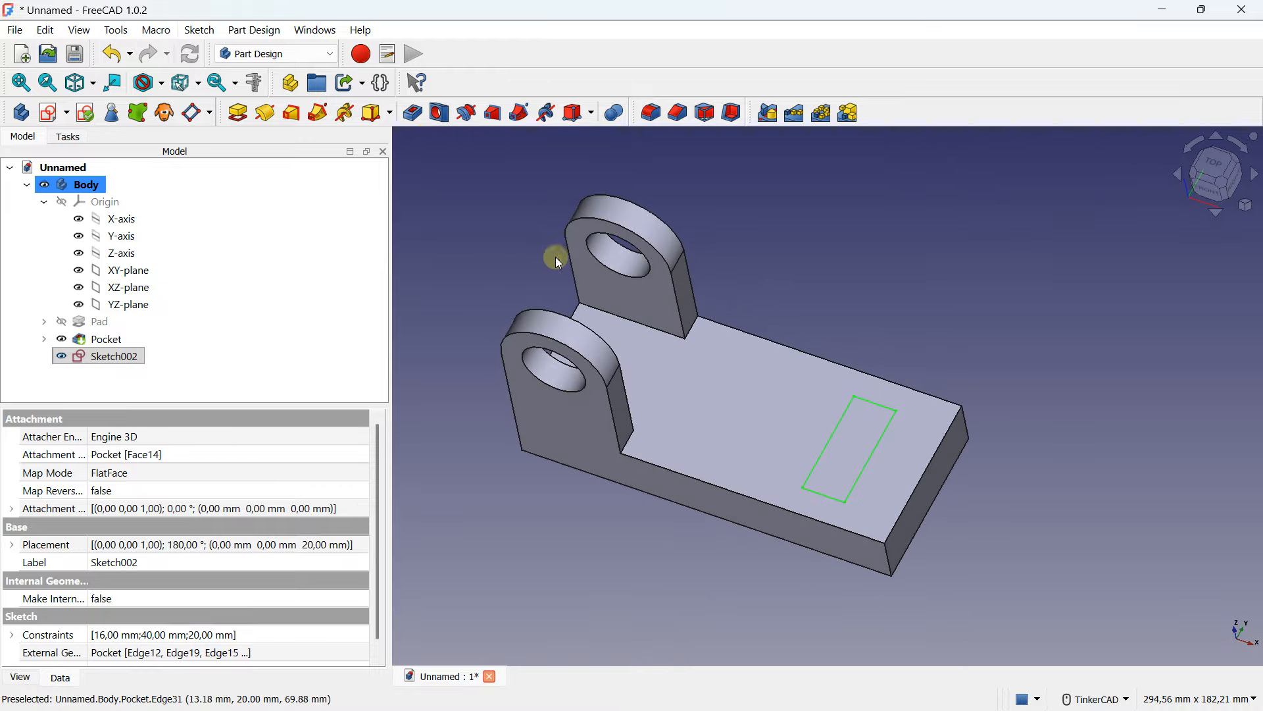
left_click(415, 119)
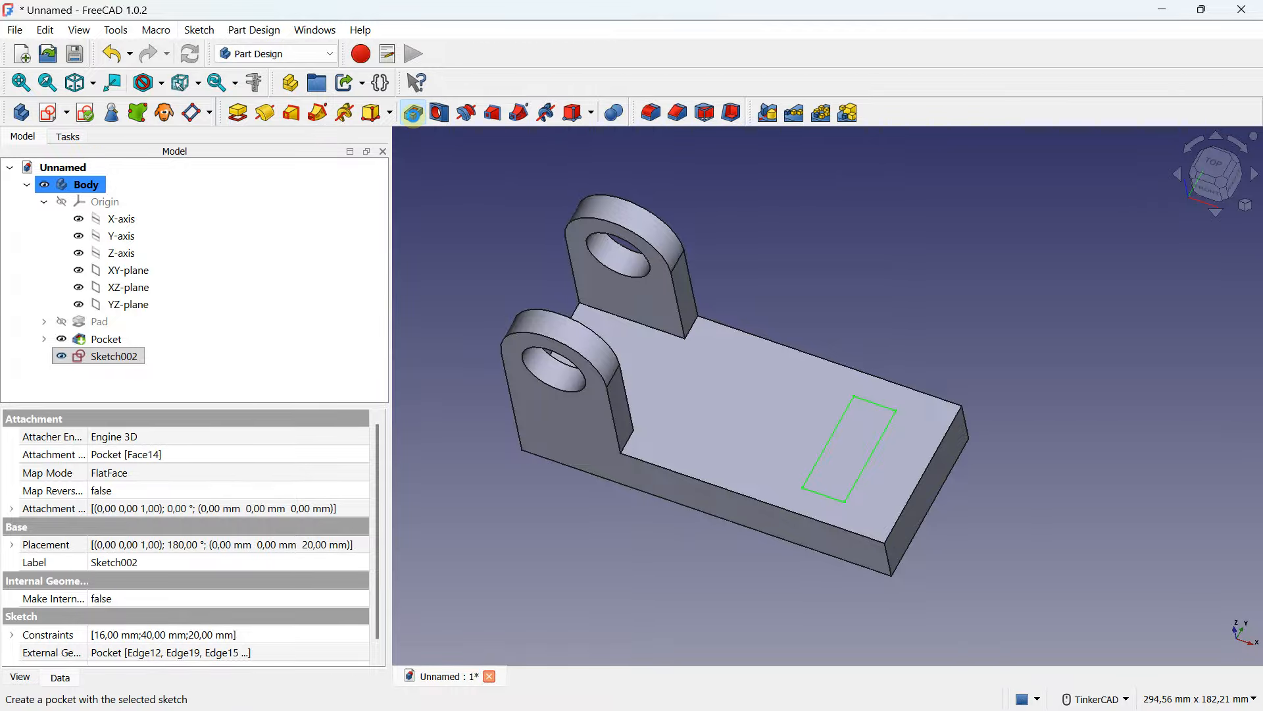
left_click(233, 252)
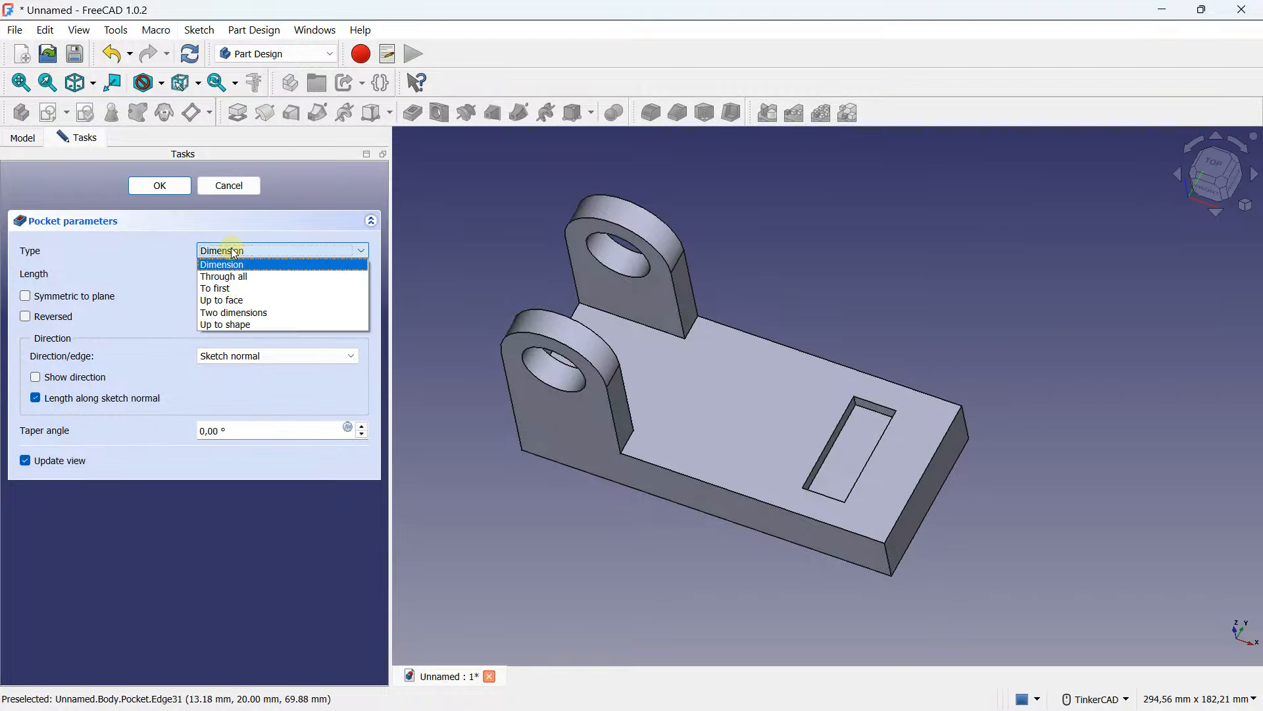
left_click(230, 279)
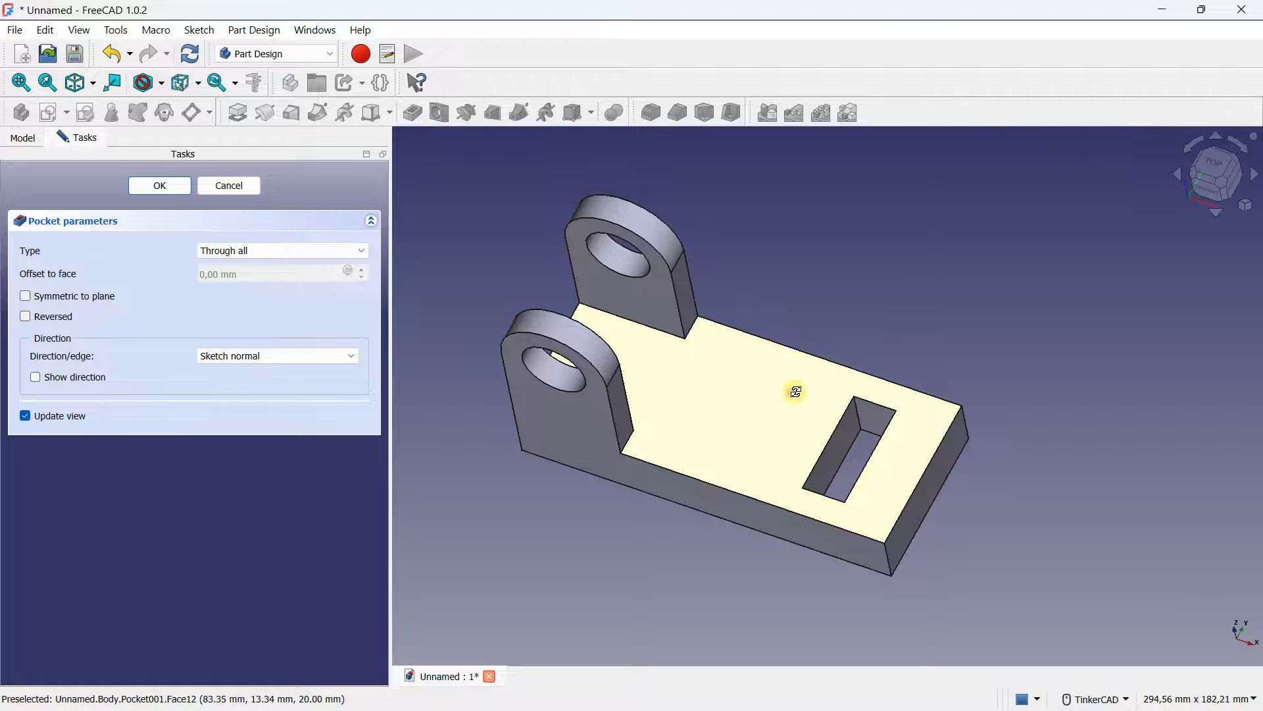
left_click(165, 189)
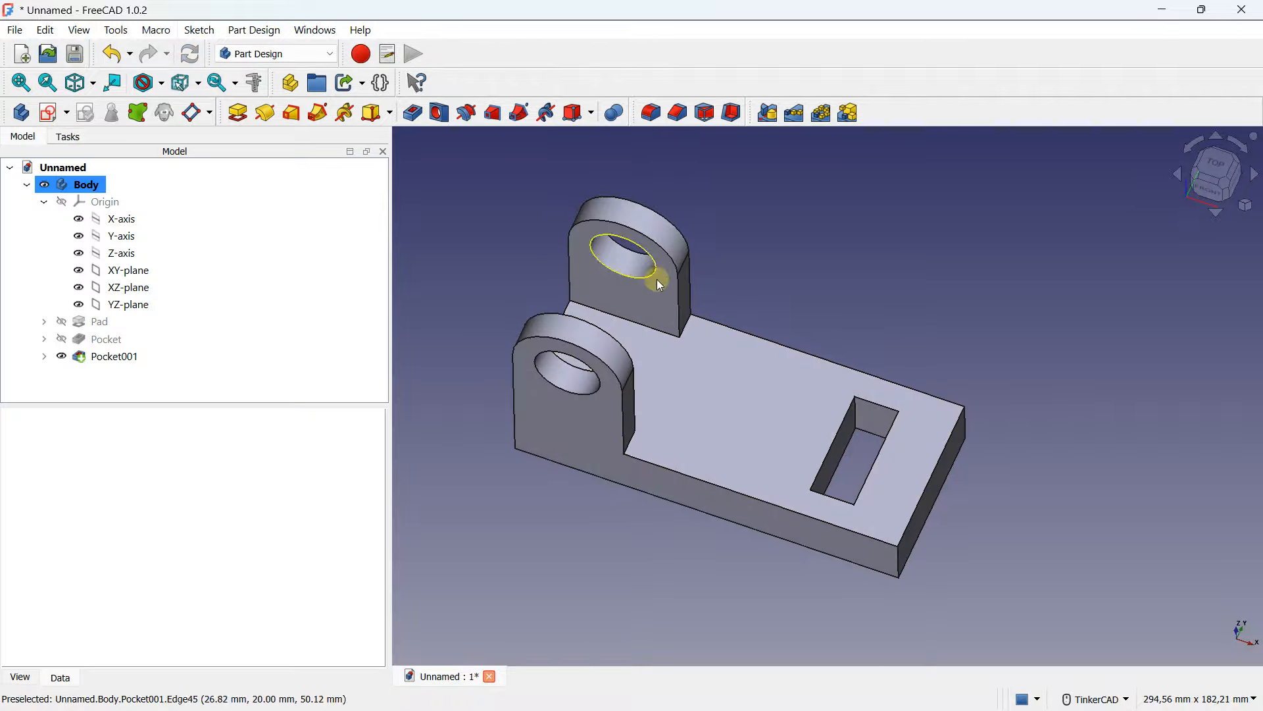
- Fillet the two inner edges where the lugs meet the base plate with a 16 mm radius
right_click_drag(761, 254, 758, 230)
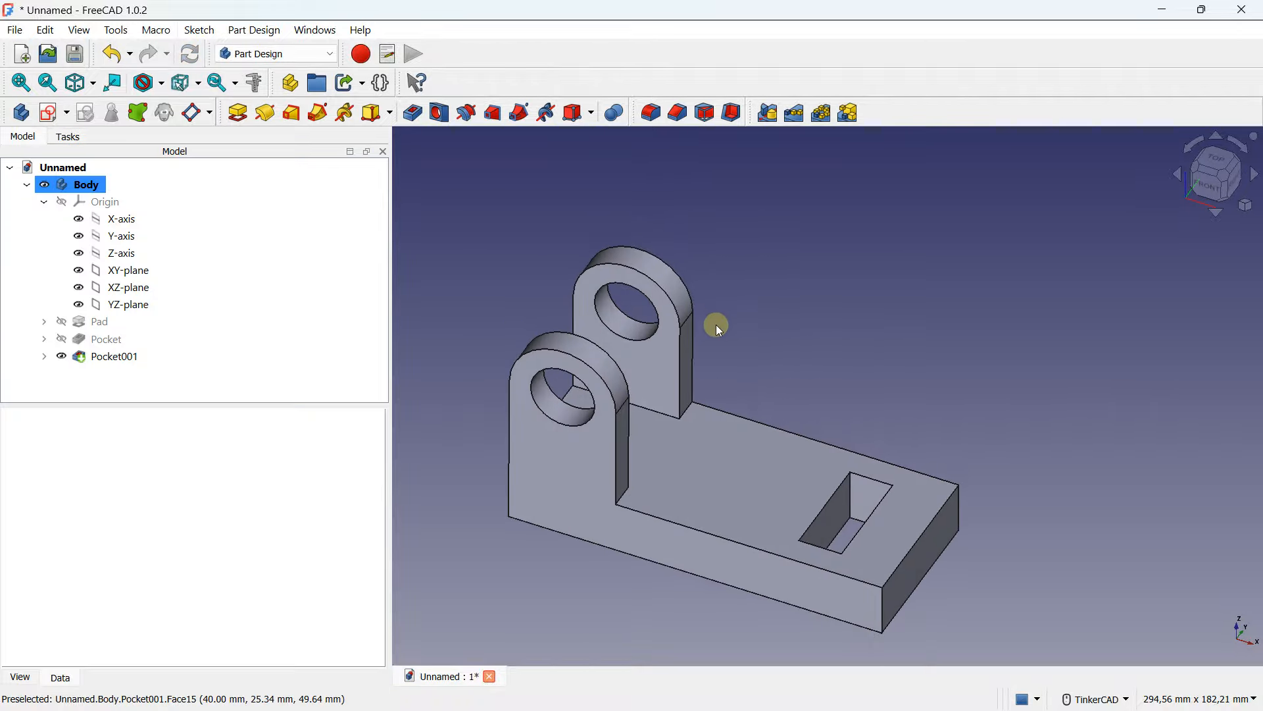
scroll(654, 323, "up", 3)
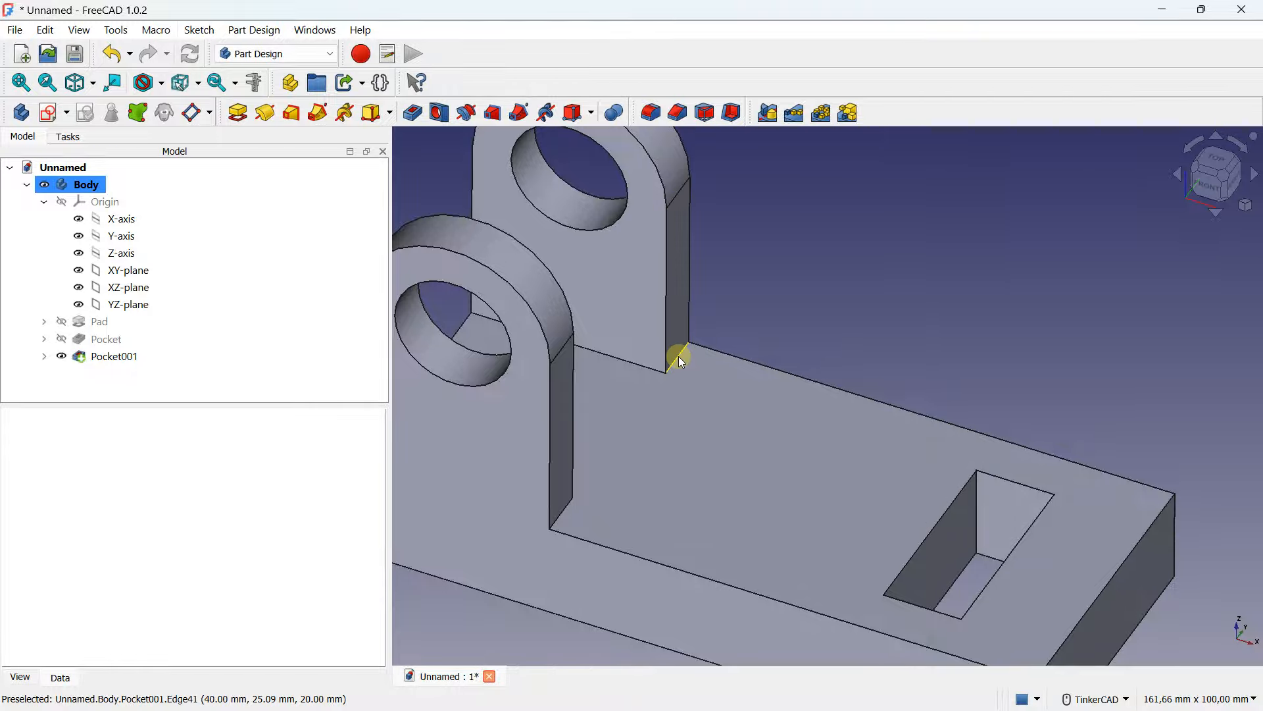
left_click(678, 357)
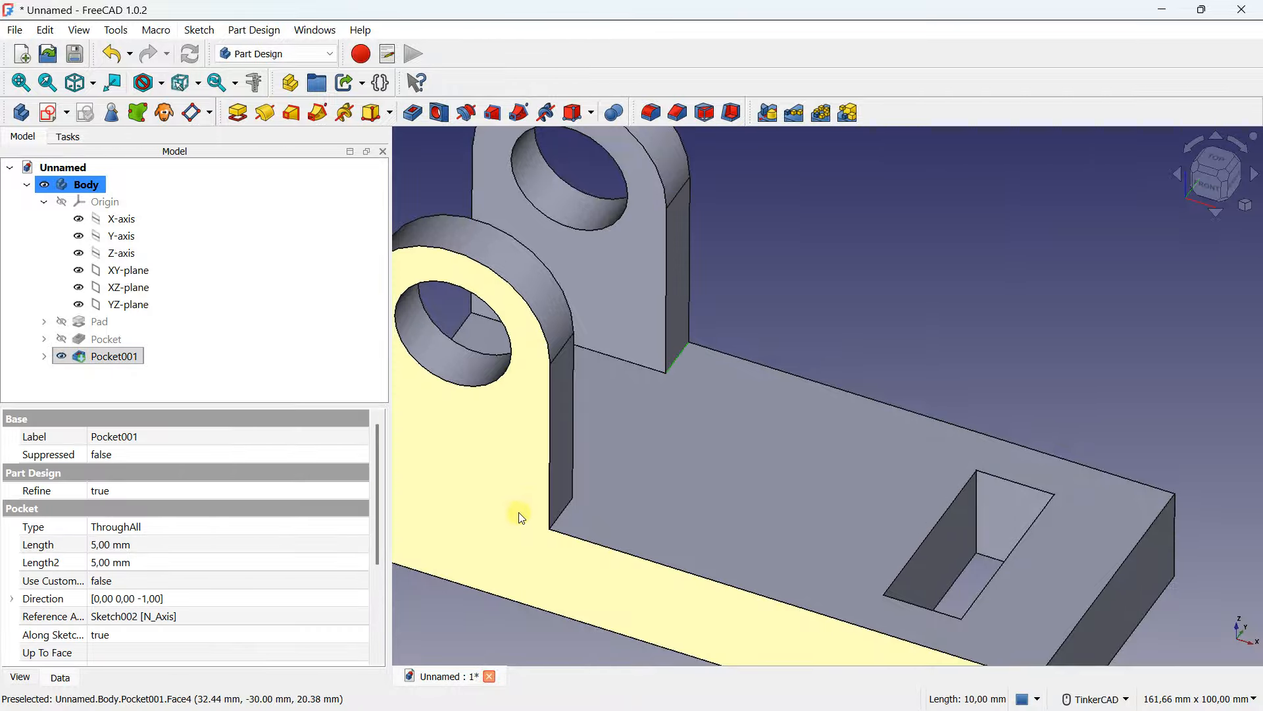
scroll(570, 521, "up", 2)
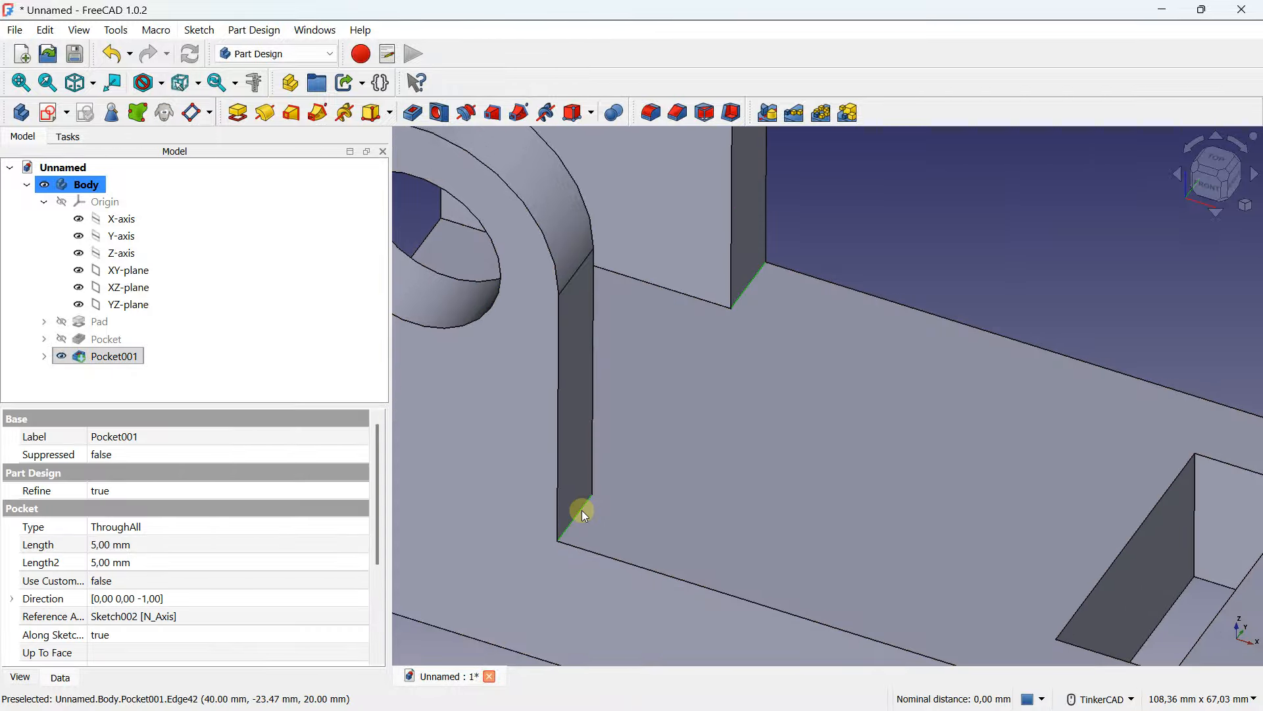
left_click(659, 116)
left_click(362, 439)
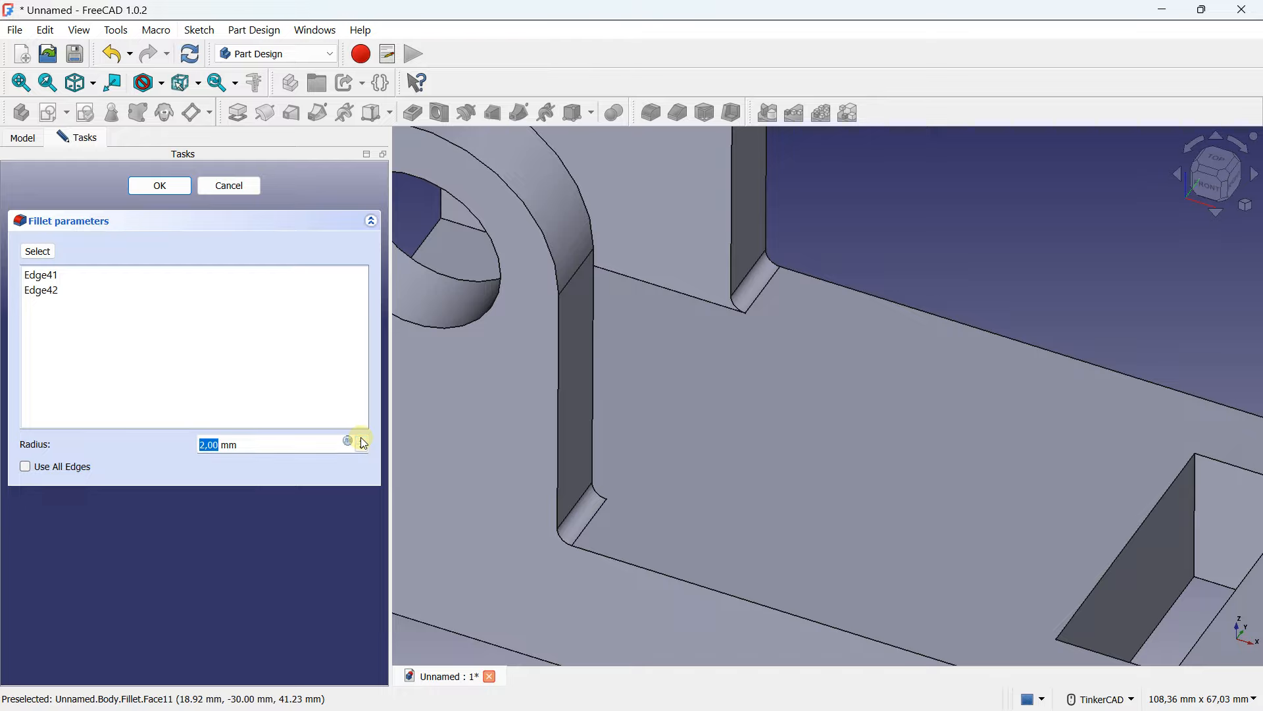
left_click(362, 439)
left_click(361, 448)
scroll(742, 334, "down", 2)
right_click_drag(742, 335, 751, 297)
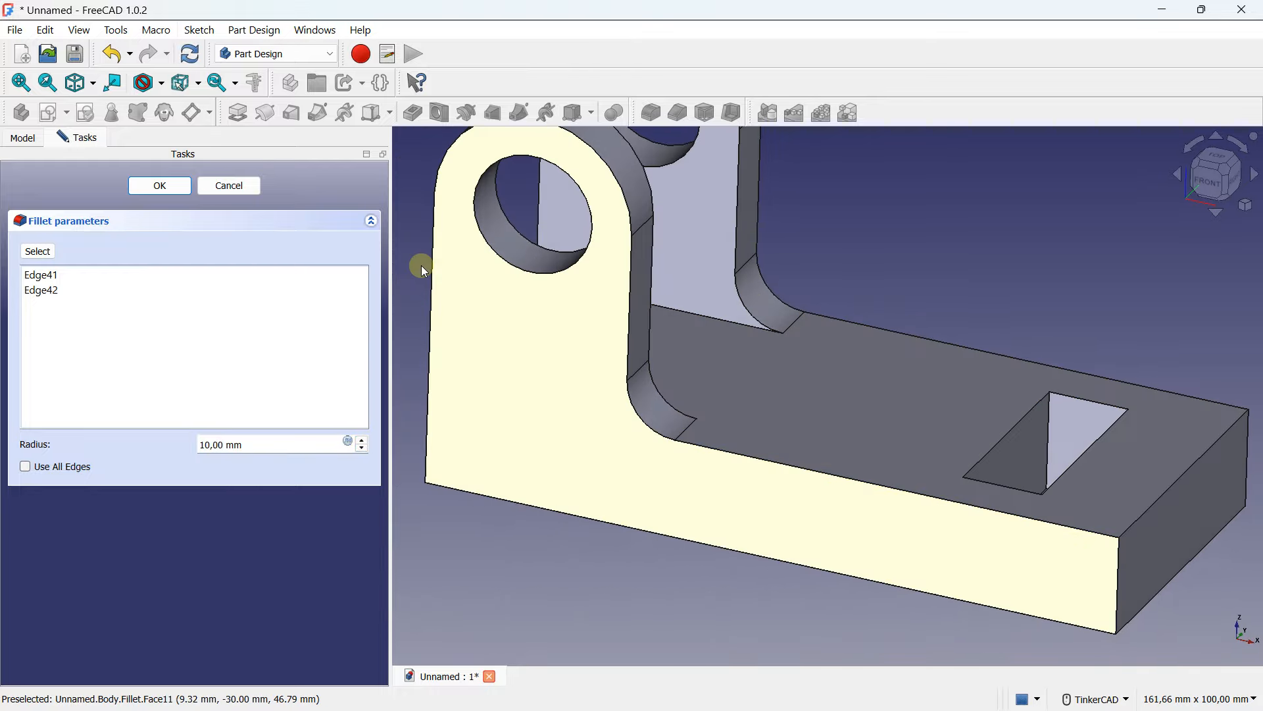
left_click(363, 440)
left_click(364, 440)
left_click(363, 440)
left_click(363, 439)
left_click(363, 439)
left_click(363, 439)
right_click_drag(767, 351, 451, 282)
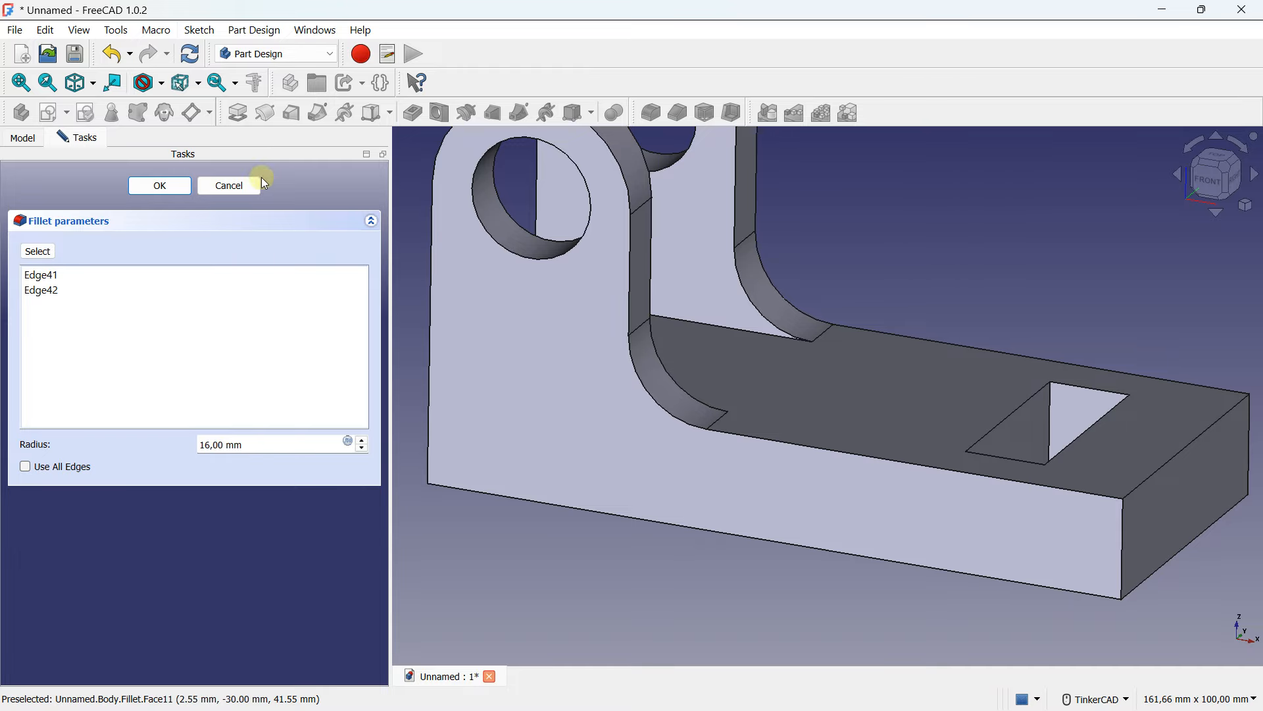
left_click(185, 188)
- Fillet the top edge at the base plate's free end with a 6 mm radius
scroll(598, 339, "down", 4)
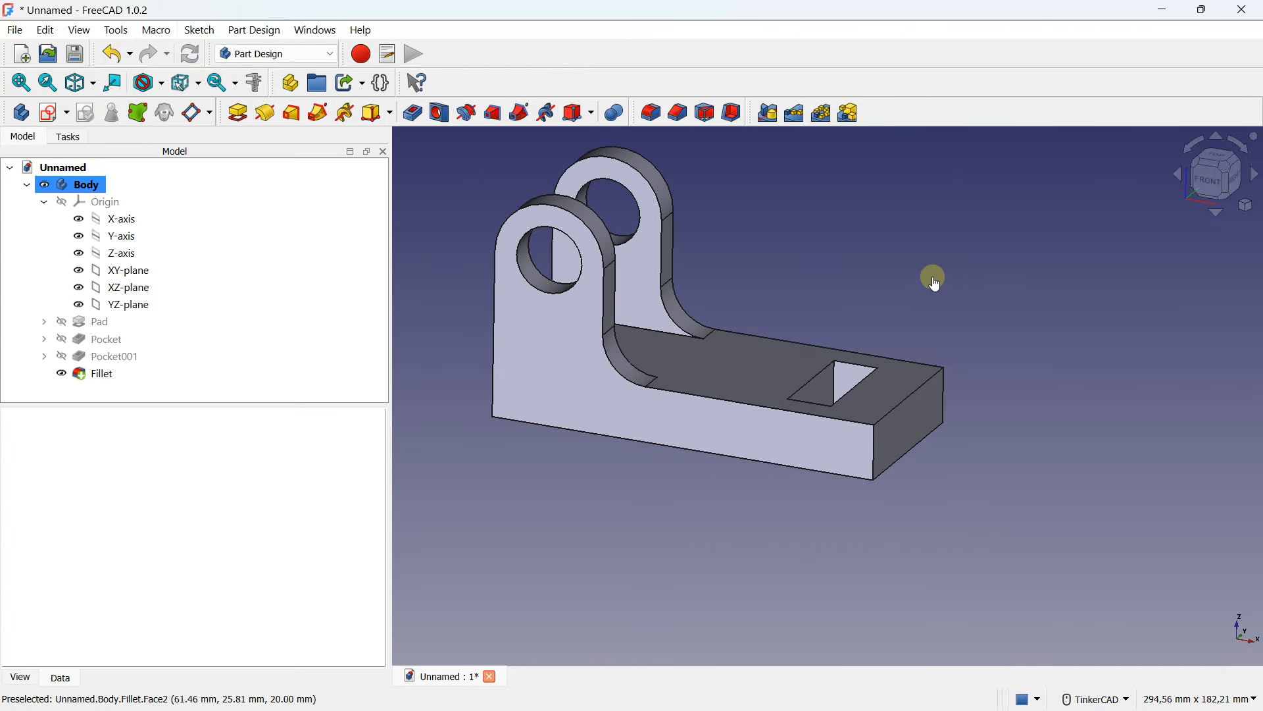
right_click_drag(933, 276, 918, 317)
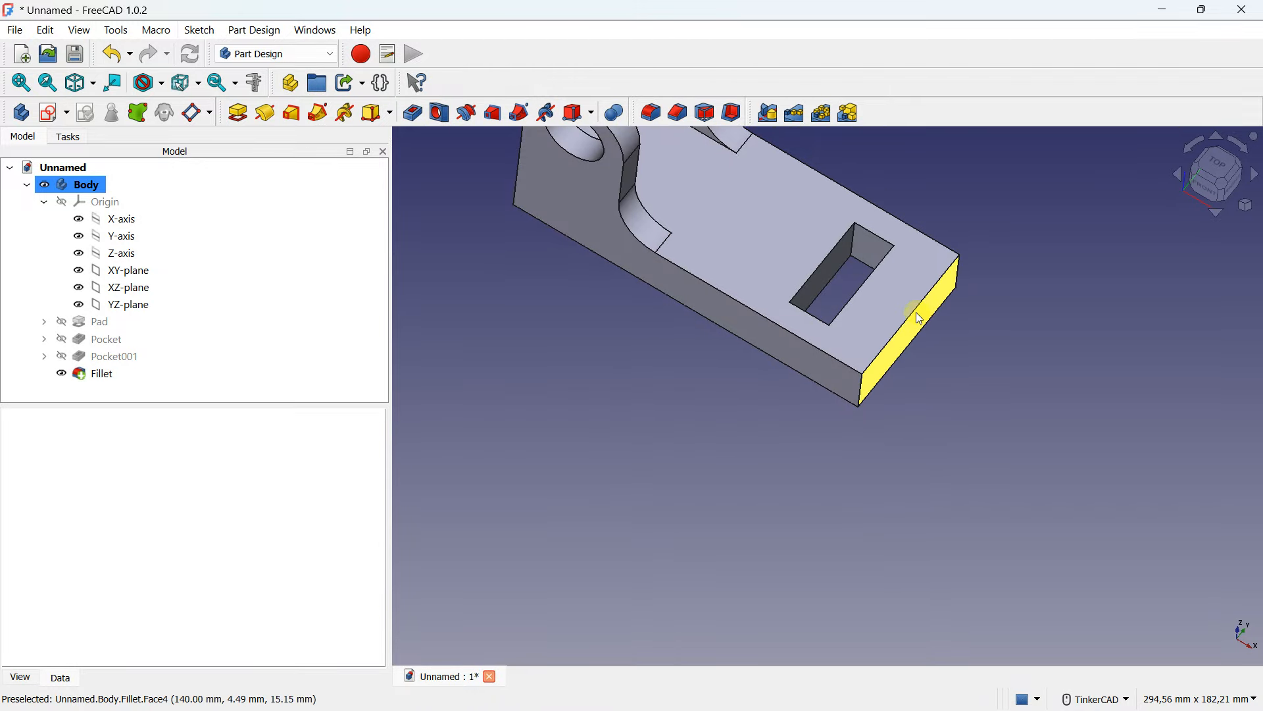
scroll(916, 319, "up", 3)
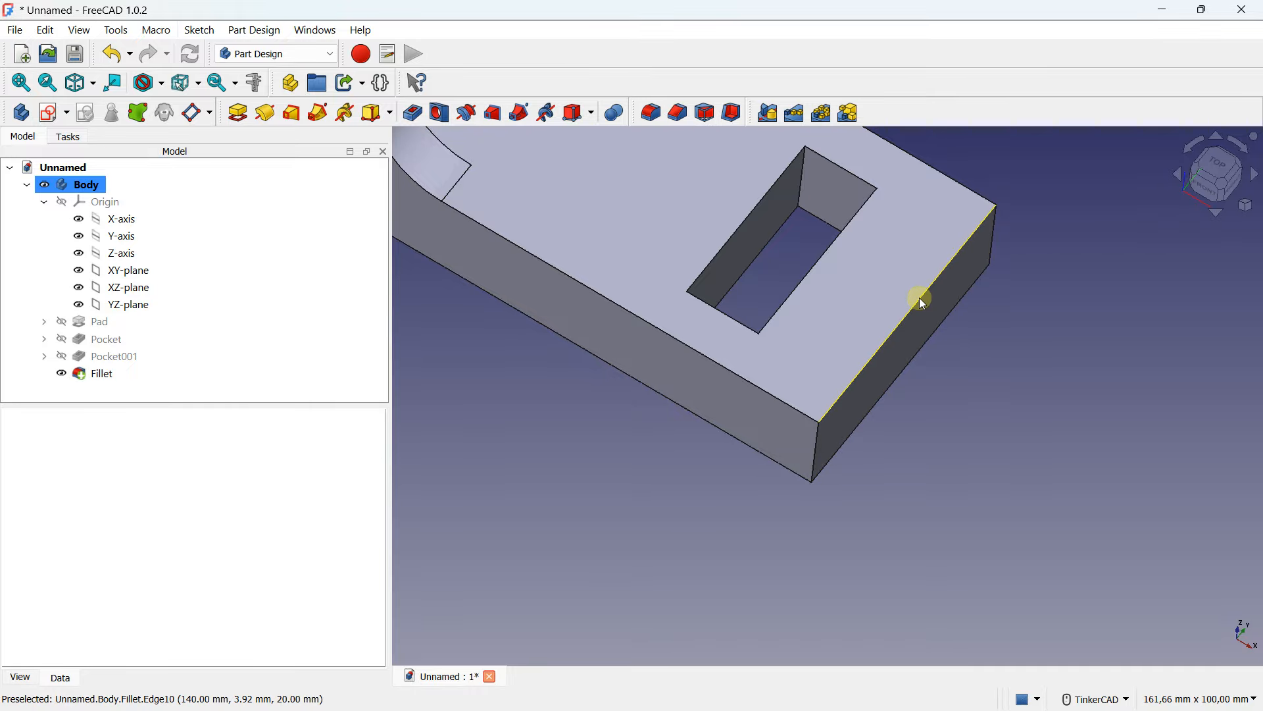
left_click(921, 301)
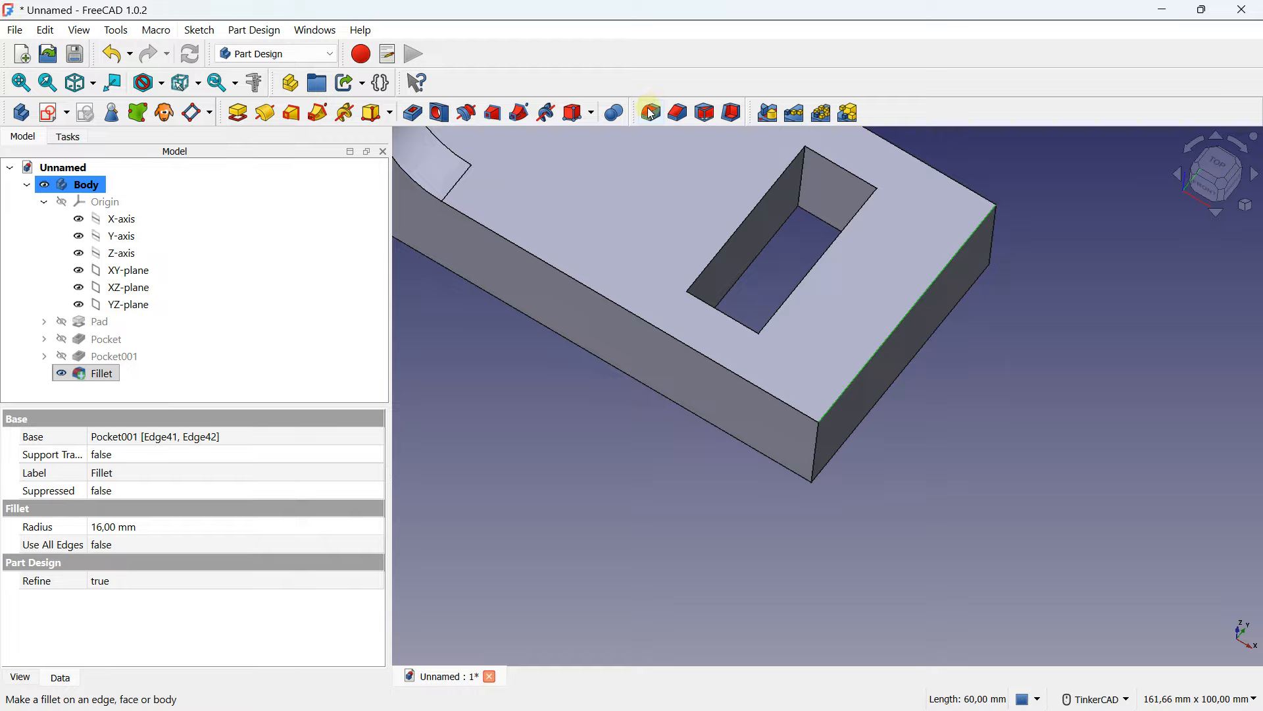
left_click(651, 112)
left_click(363, 440)
left_click(363, 441)
left_click(365, 440)
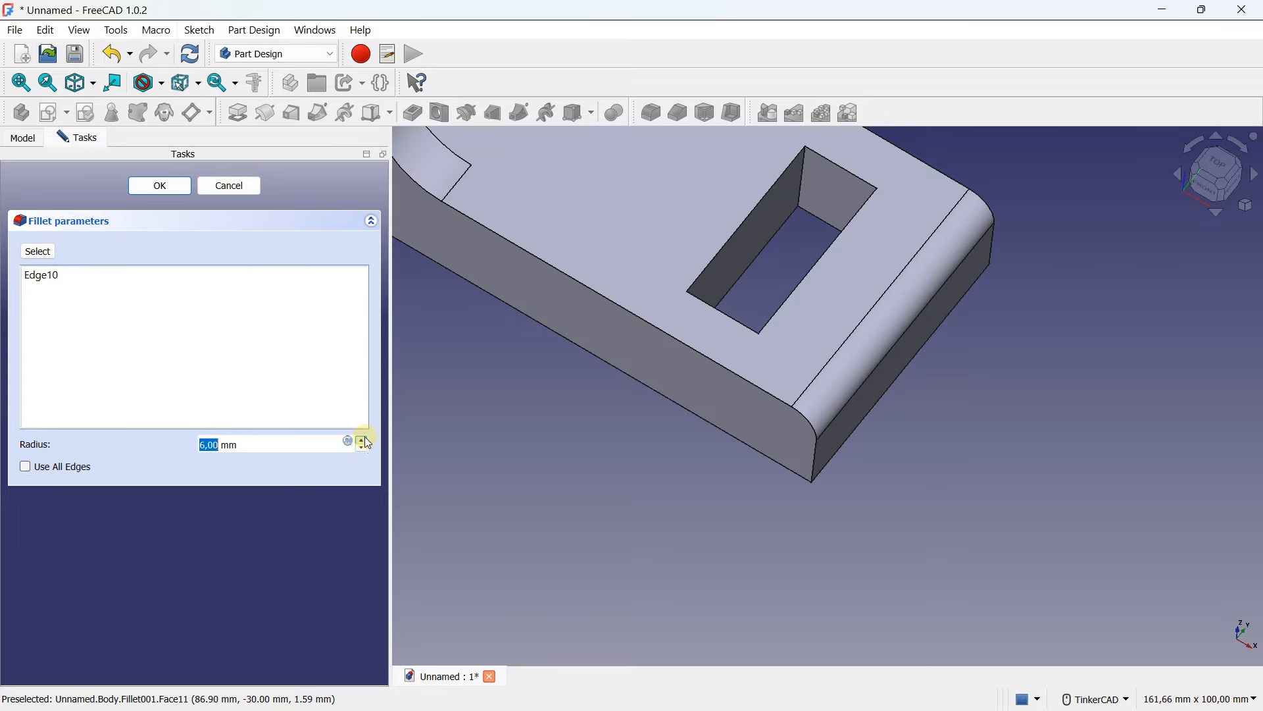
left_click(160, 185)
- Reset the view to isometric
scroll(536, 283, "down", 3)
middle_click_drag(540, 272, 688, 468)
scroll(698, 450, "down", 1)
right_click_drag(497, 310, 480, 283)
mouse_move(660, 533)
right_mouse_down()
mouse_move(708, 507)
mouse_move(645, 524)
right_mouse_up()
middle_click_drag(666, 502, 703, 466)
right_click_drag(703, 466, 747, 496)
middle_click_drag(748, 496, 822, 479)
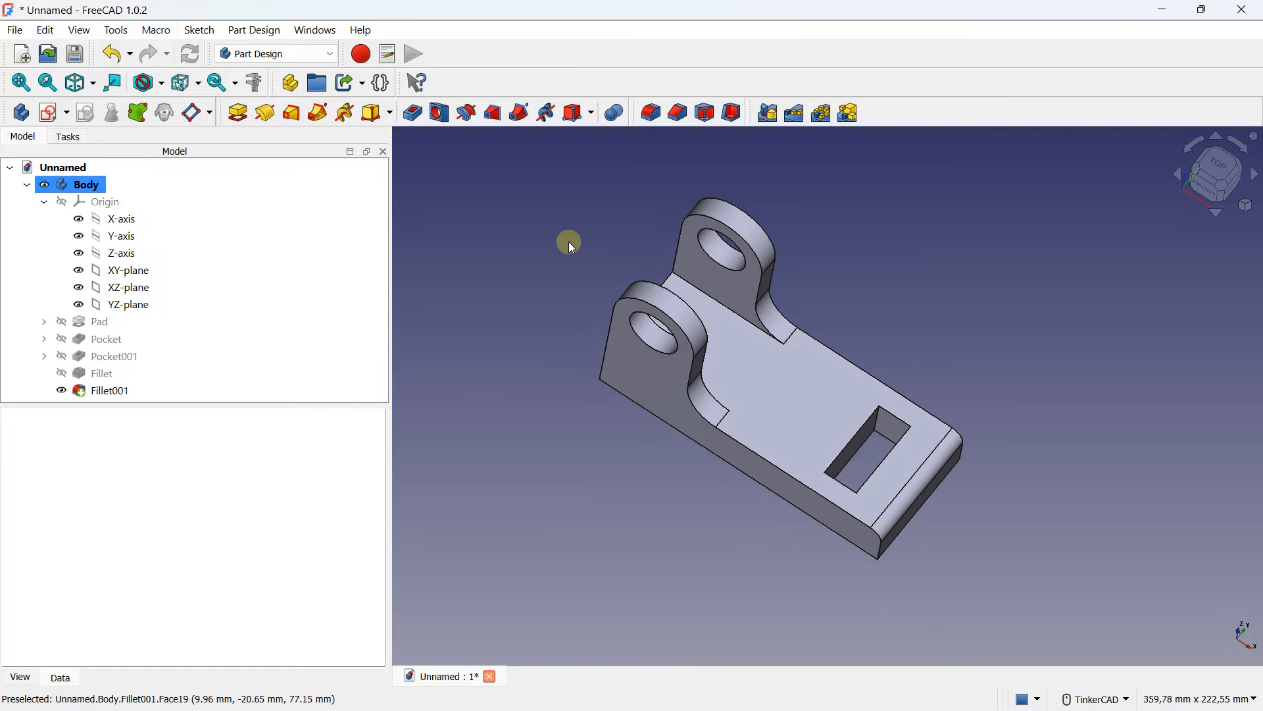
left_click(1245, 208)
left_click(1168, 252)
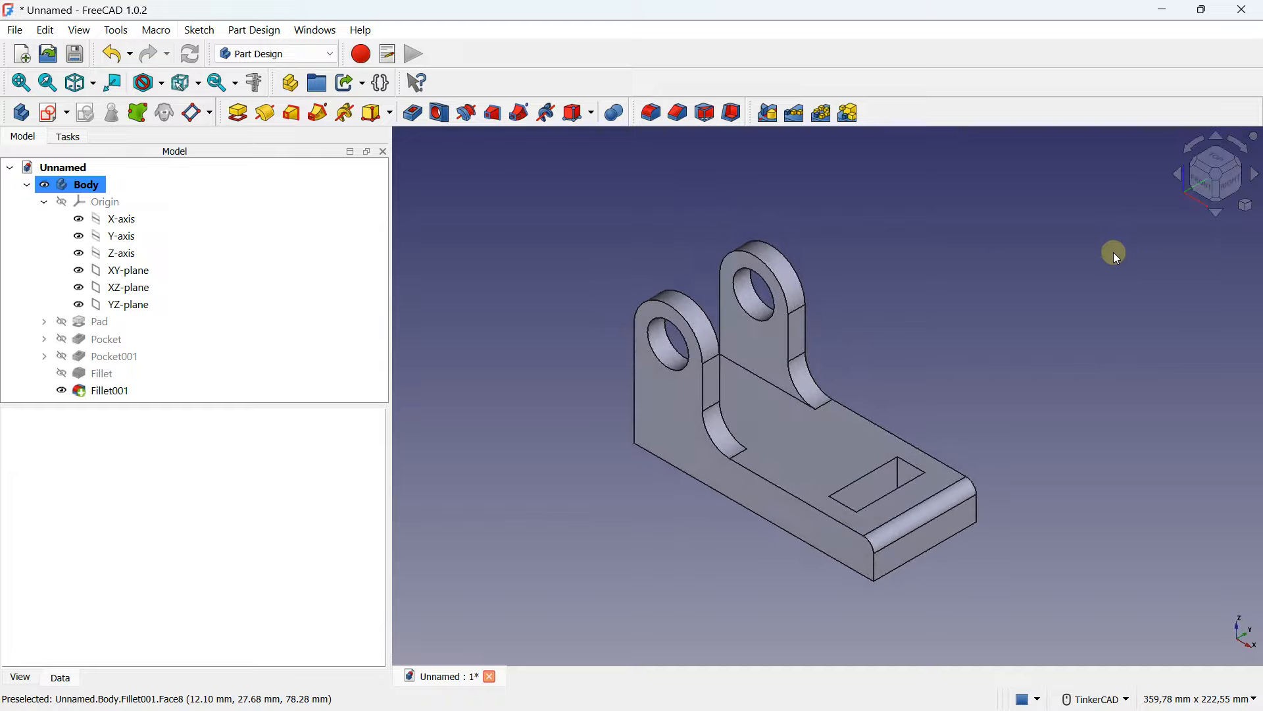
- Switch the camera to perspective view and back to orthographic view
right_click_drag(943, 276, 953, 270)
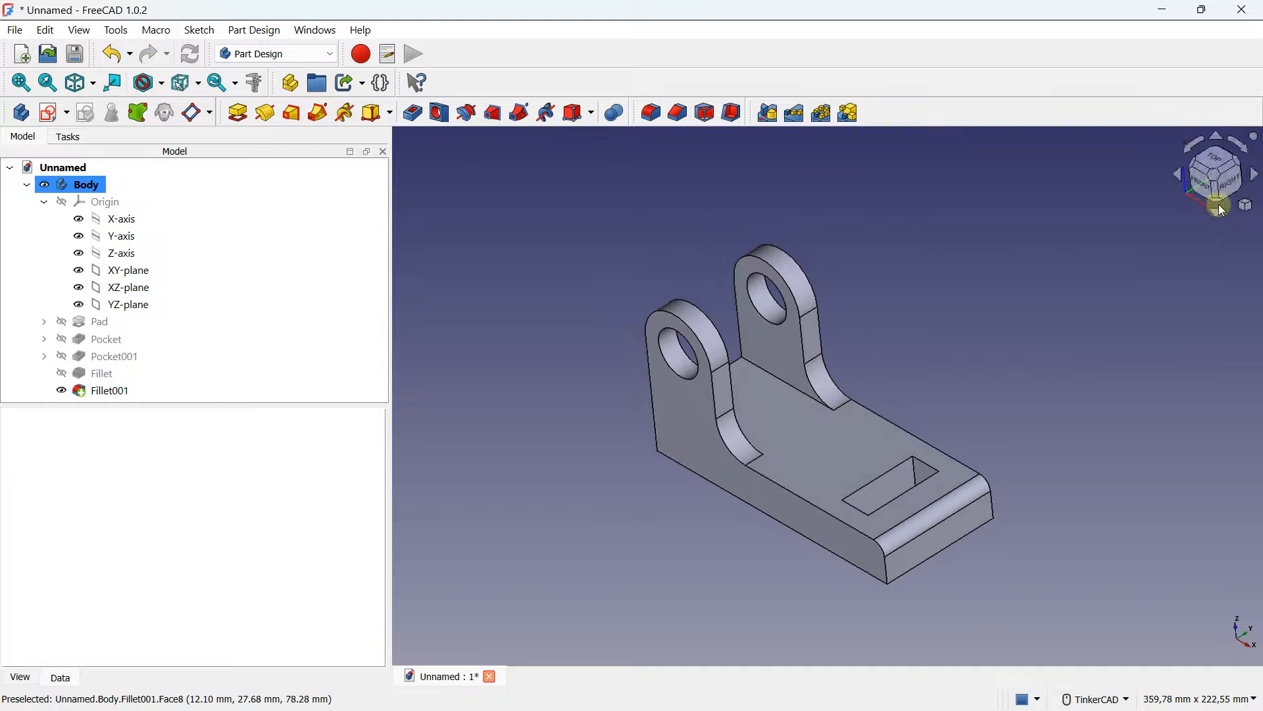
left_click(1246, 209)
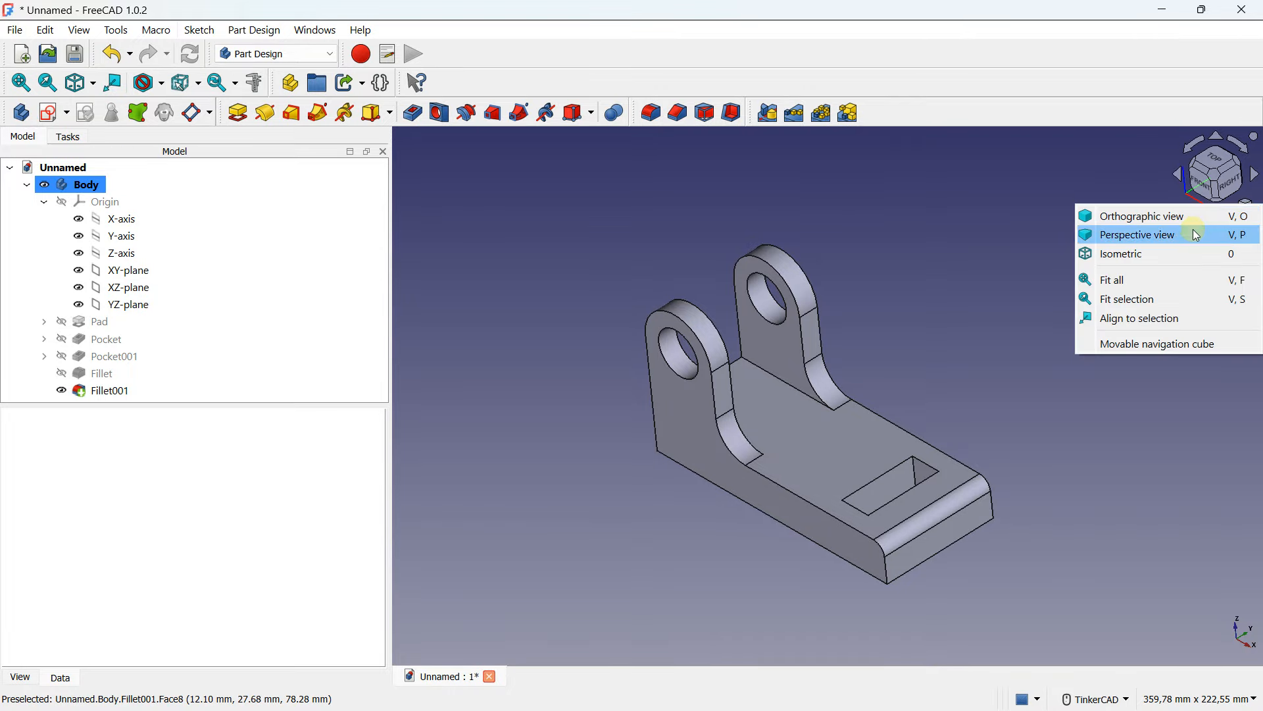
left_click(1196, 235)
right_click_drag(892, 422, 919, 432)
middle_click_drag(919, 432, 815, 368)
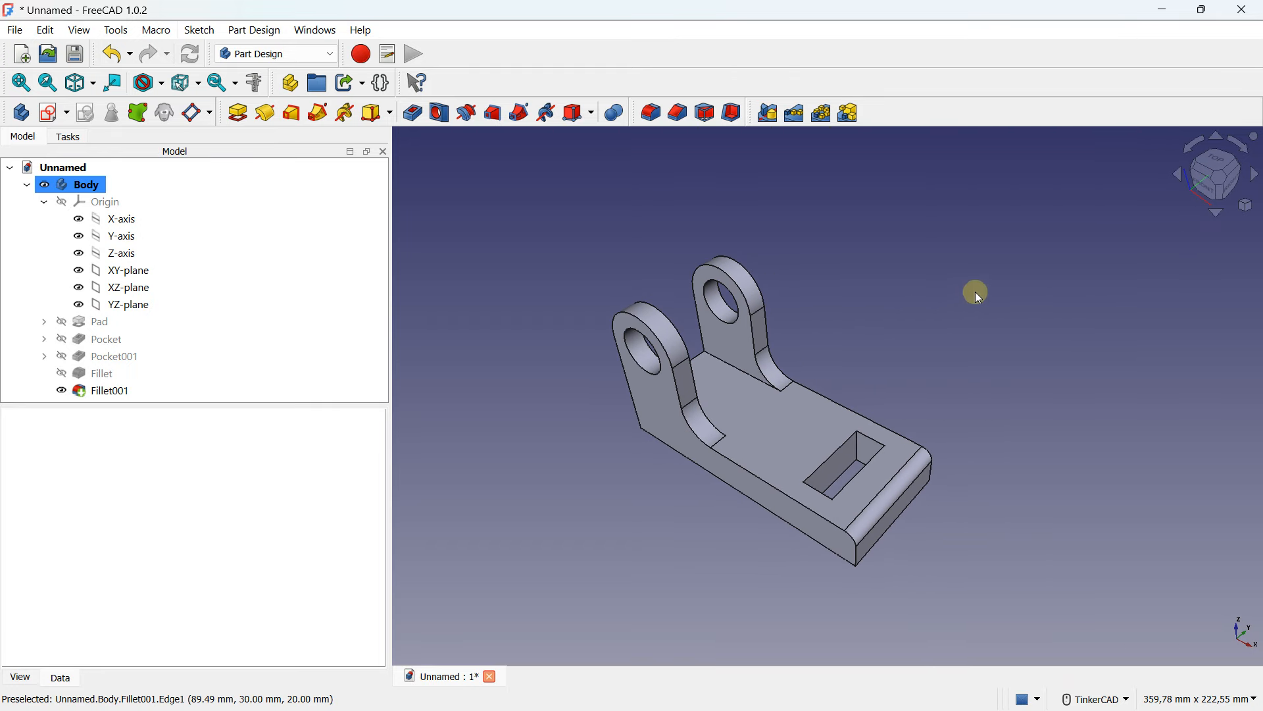
left_click(1247, 205)
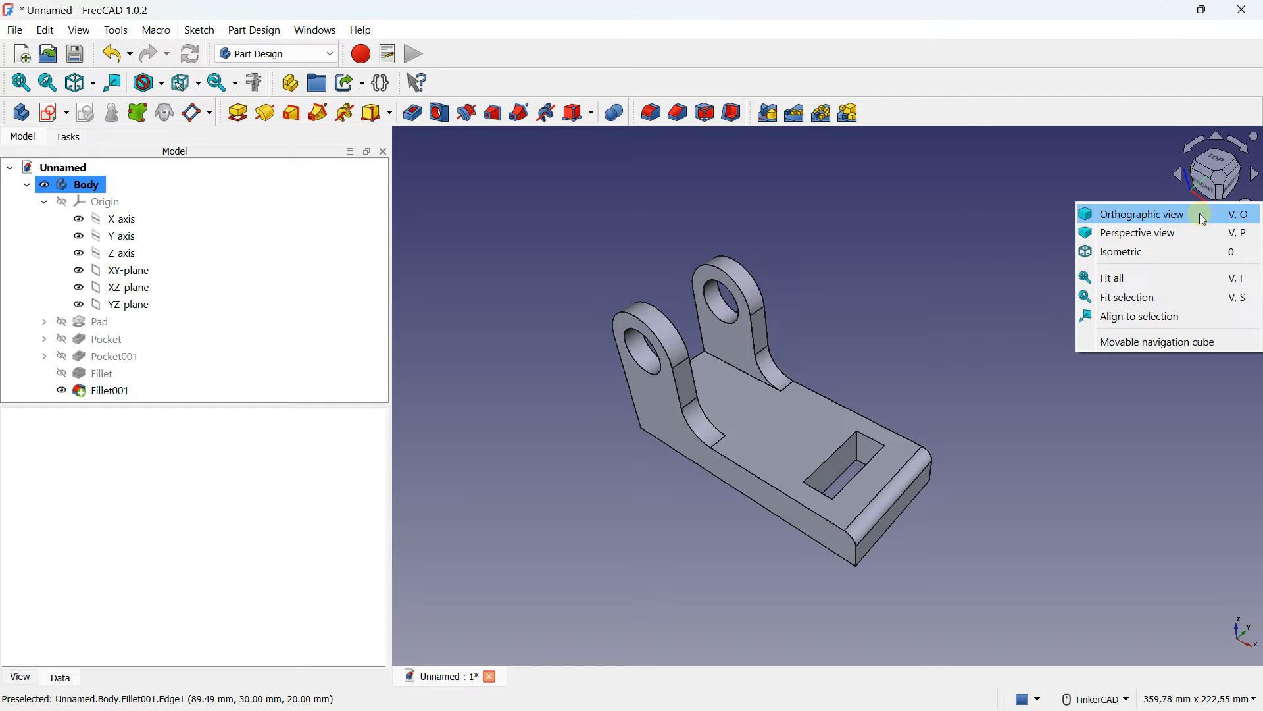
left_click(1202, 217)
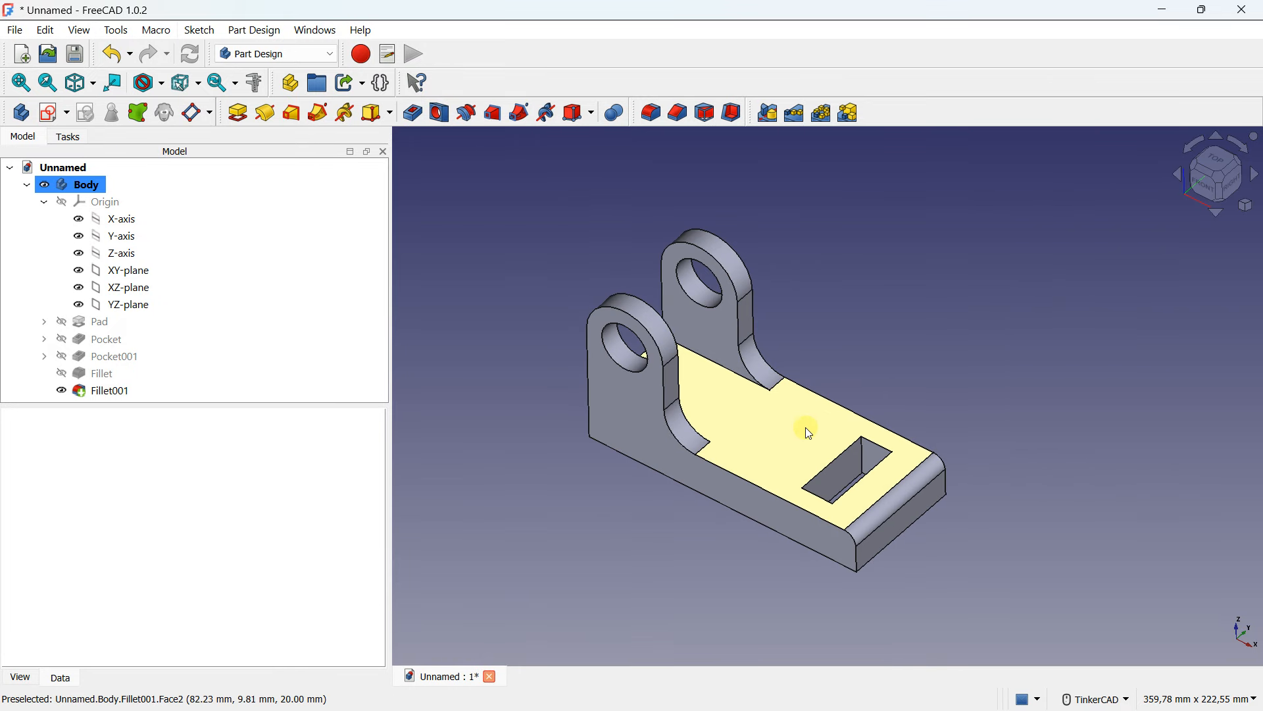
- Switch the draw style to Flat lines
left_click(199, 84)
left_click(162, 85)
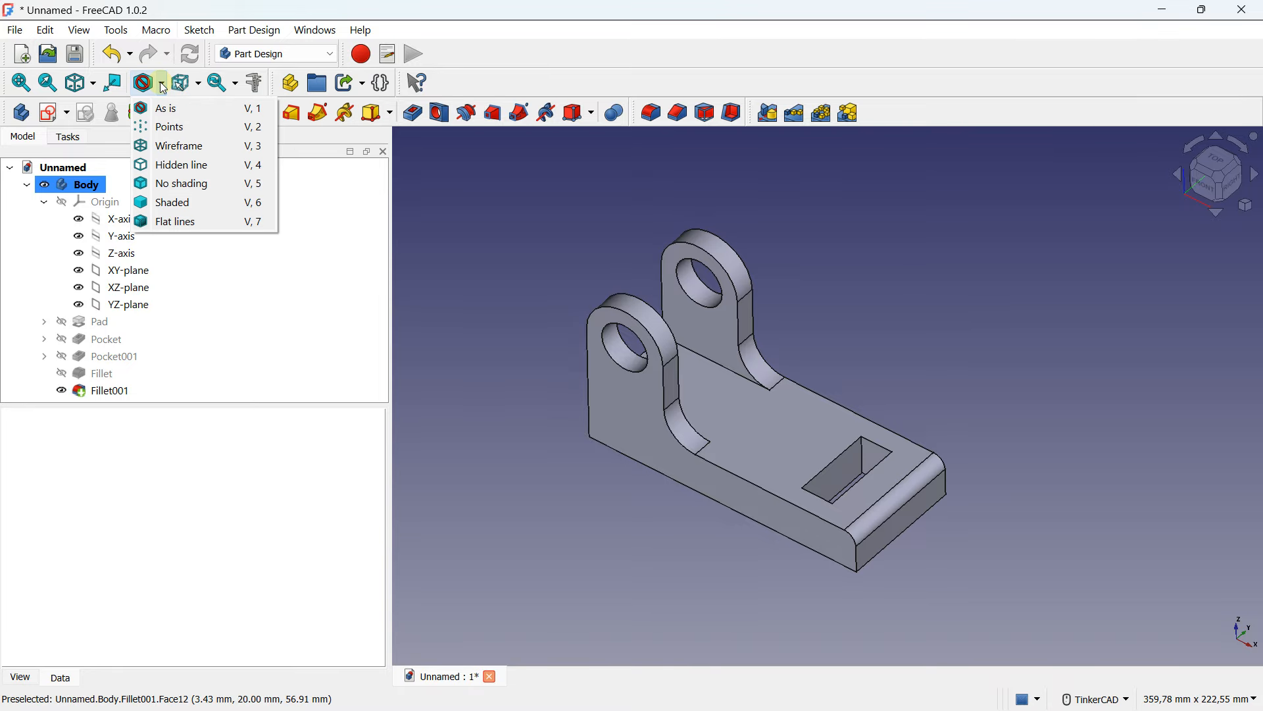
left_click(184, 222)
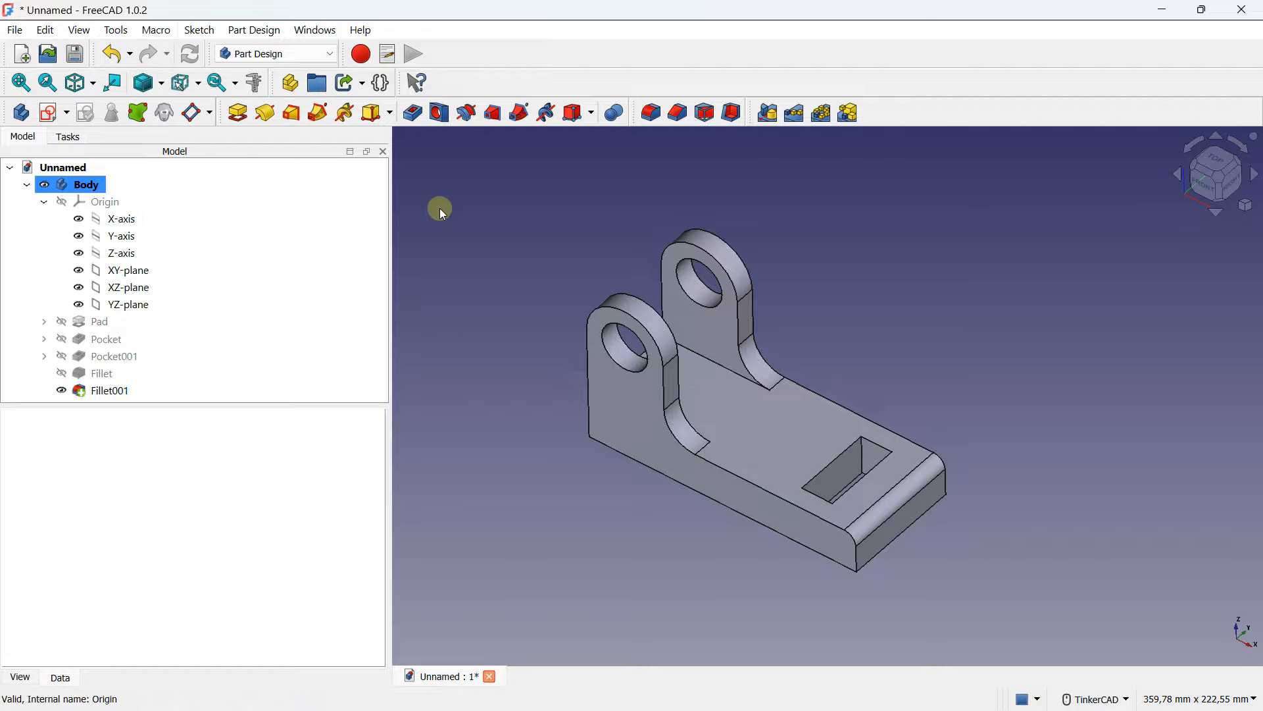
left_click(72, 183)
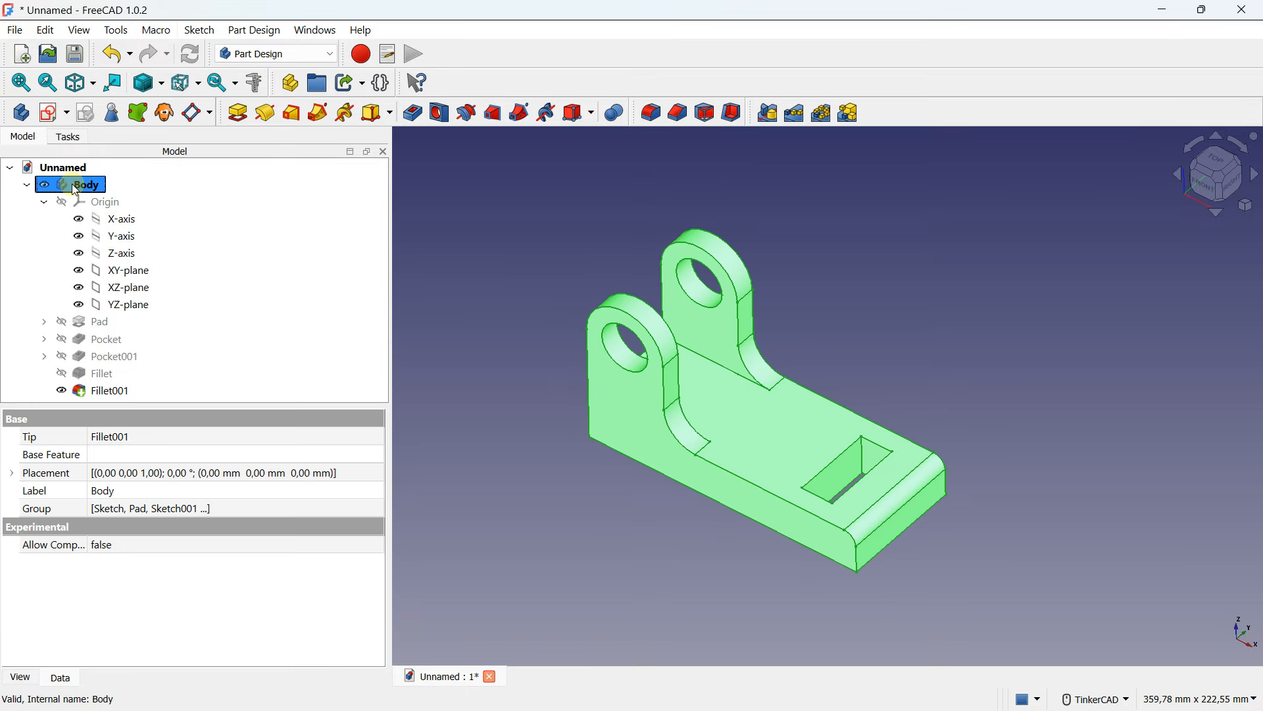
left_click(428, 224)
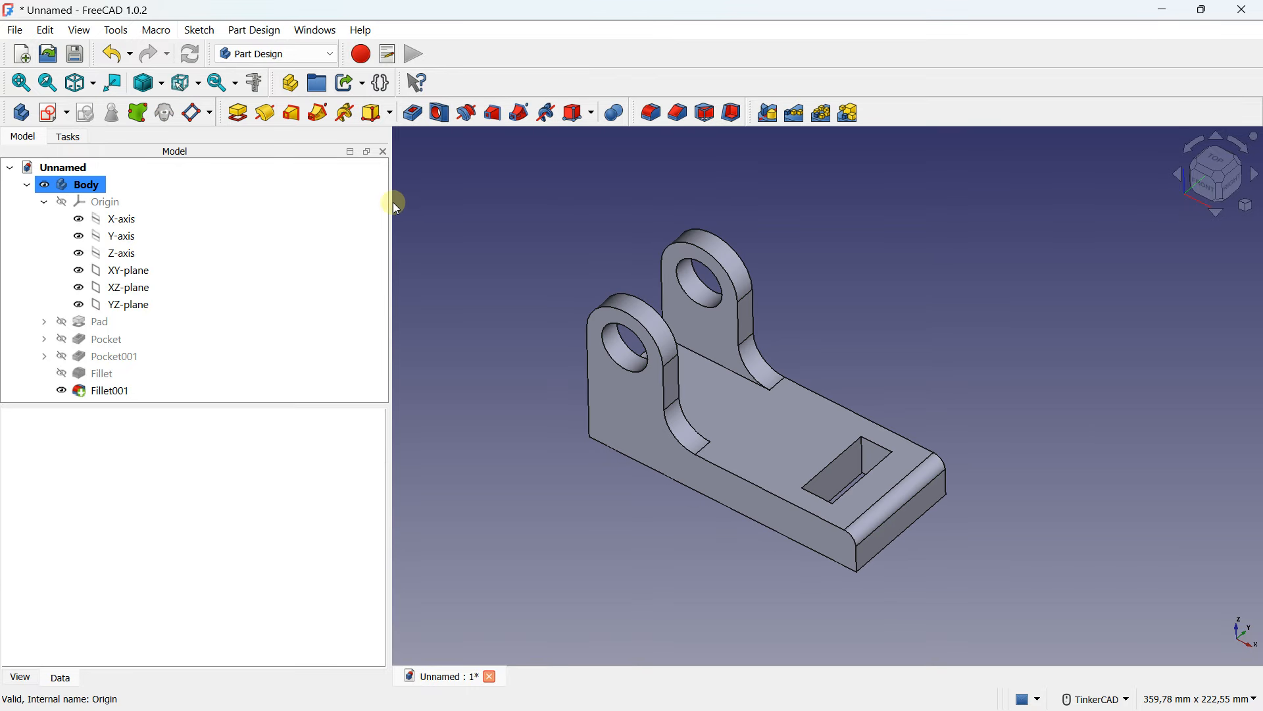
- Switch the draw style to Shaded
left_click(180, 84)
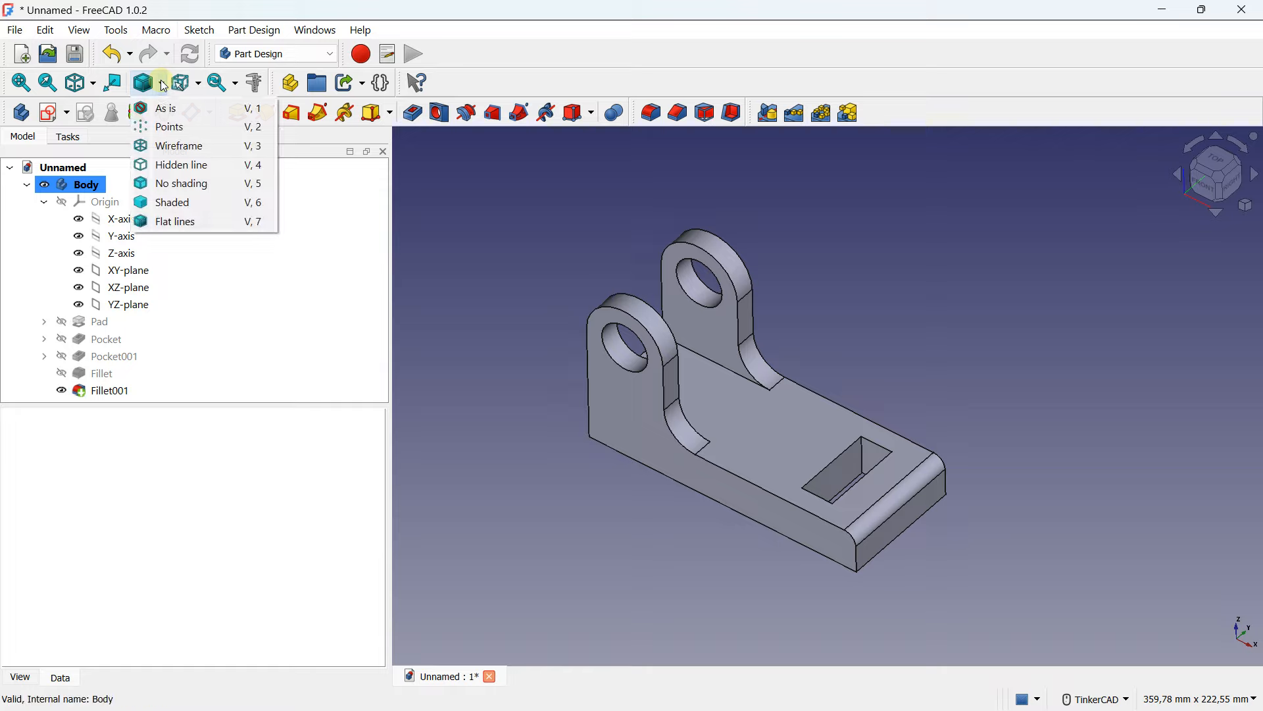
left_click(166, 202)
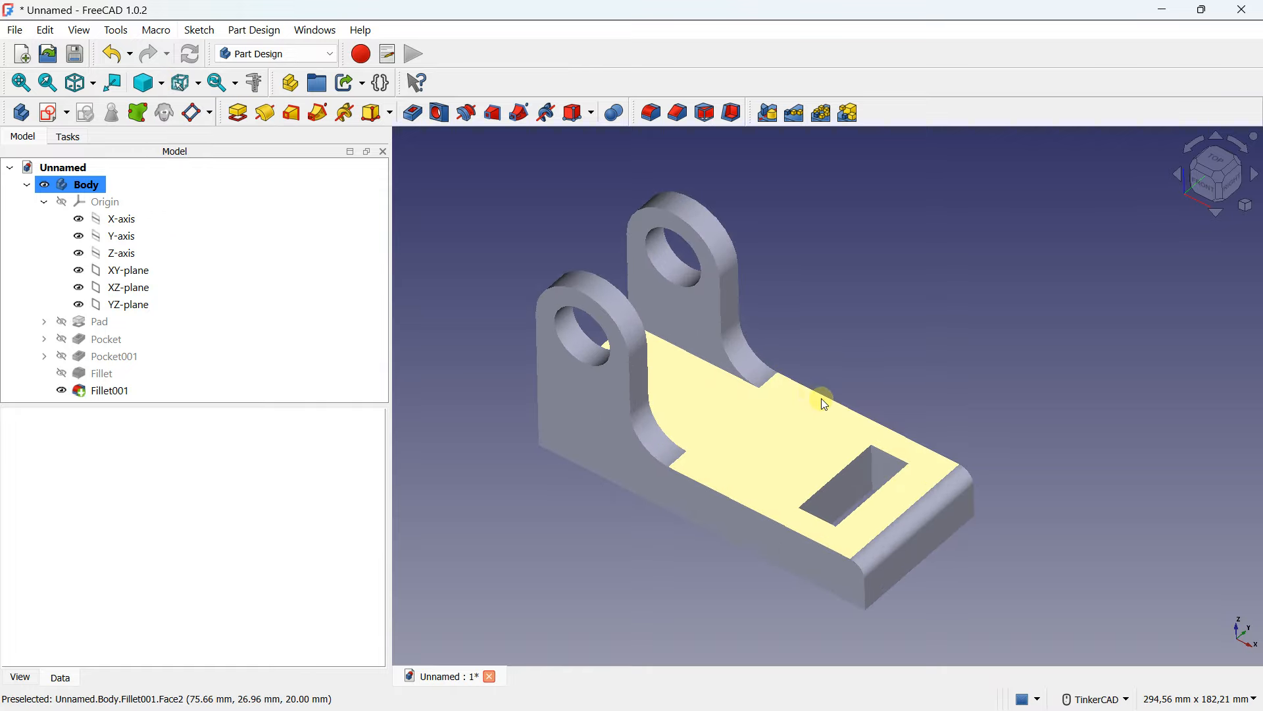
mouse_move(823, 398)
right_mouse_down()
mouse_move(767, 393)
mouse_move(824, 361)
mouse_move(812, 397)
right_mouse_up()
scroll(821, 378, "down", 4)
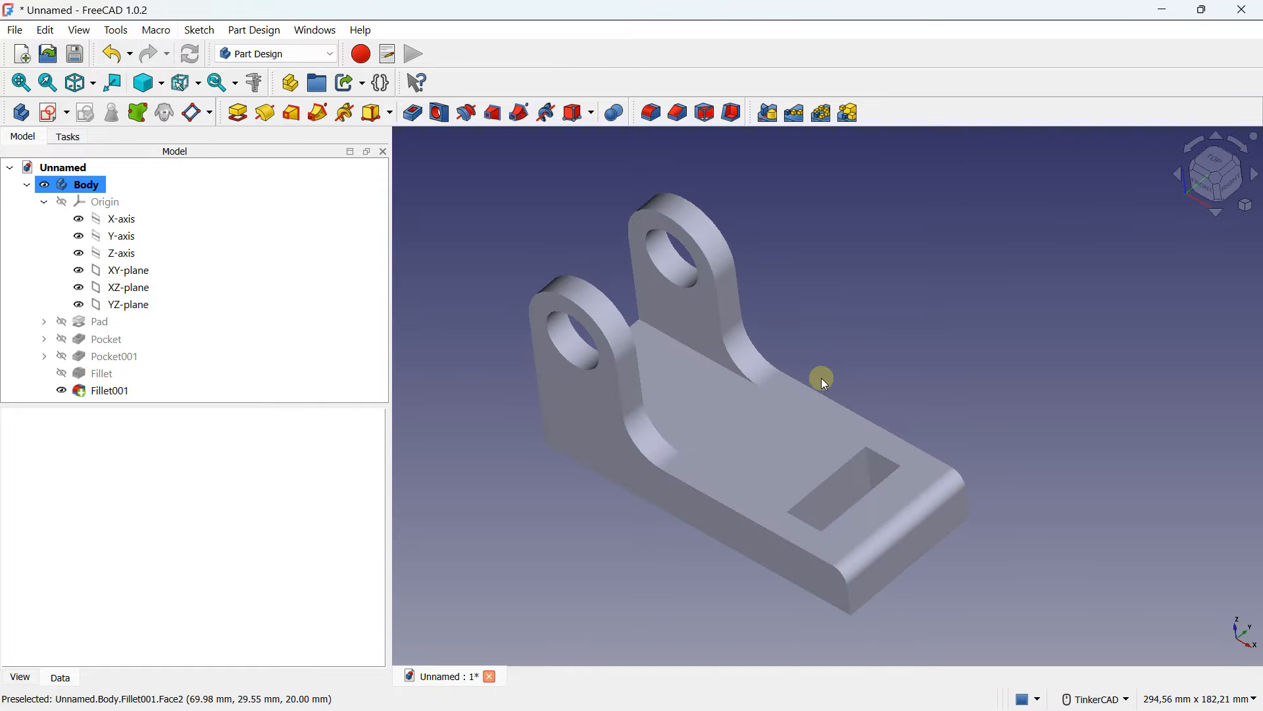
right_click_drag(866, 323, 874, 335)
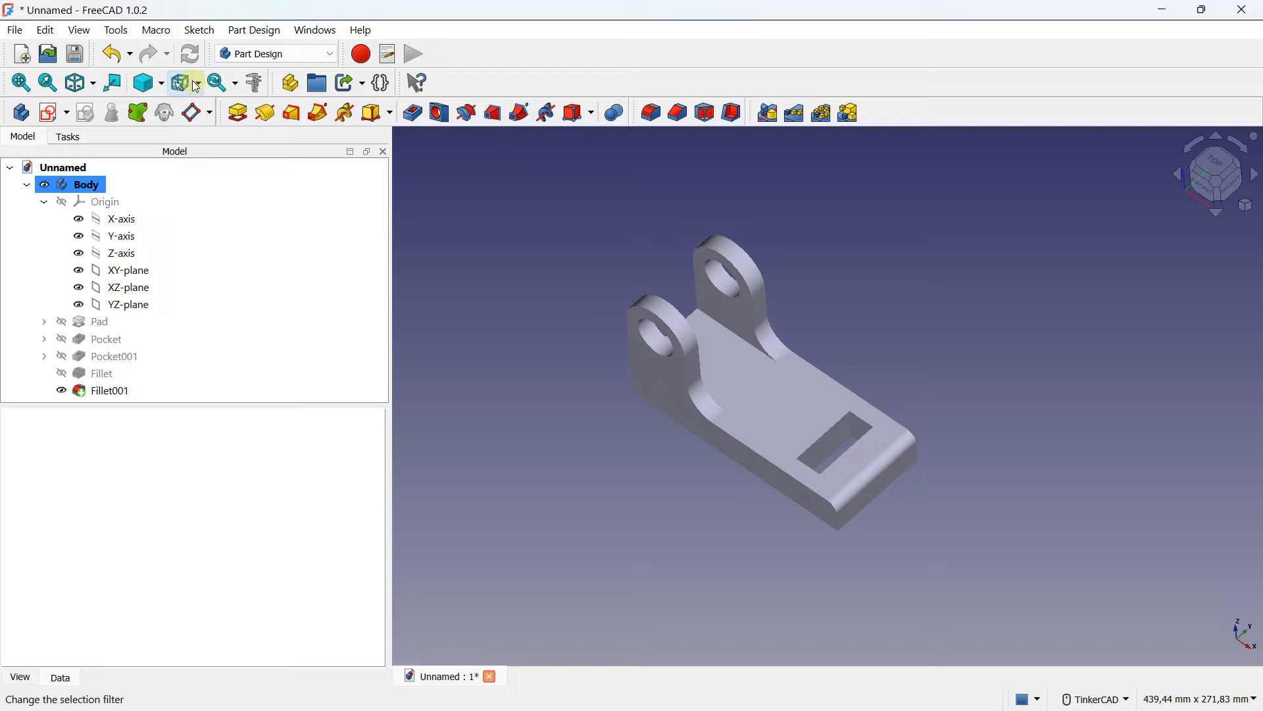
- Restore the As is draw style
left_click(160, 84)
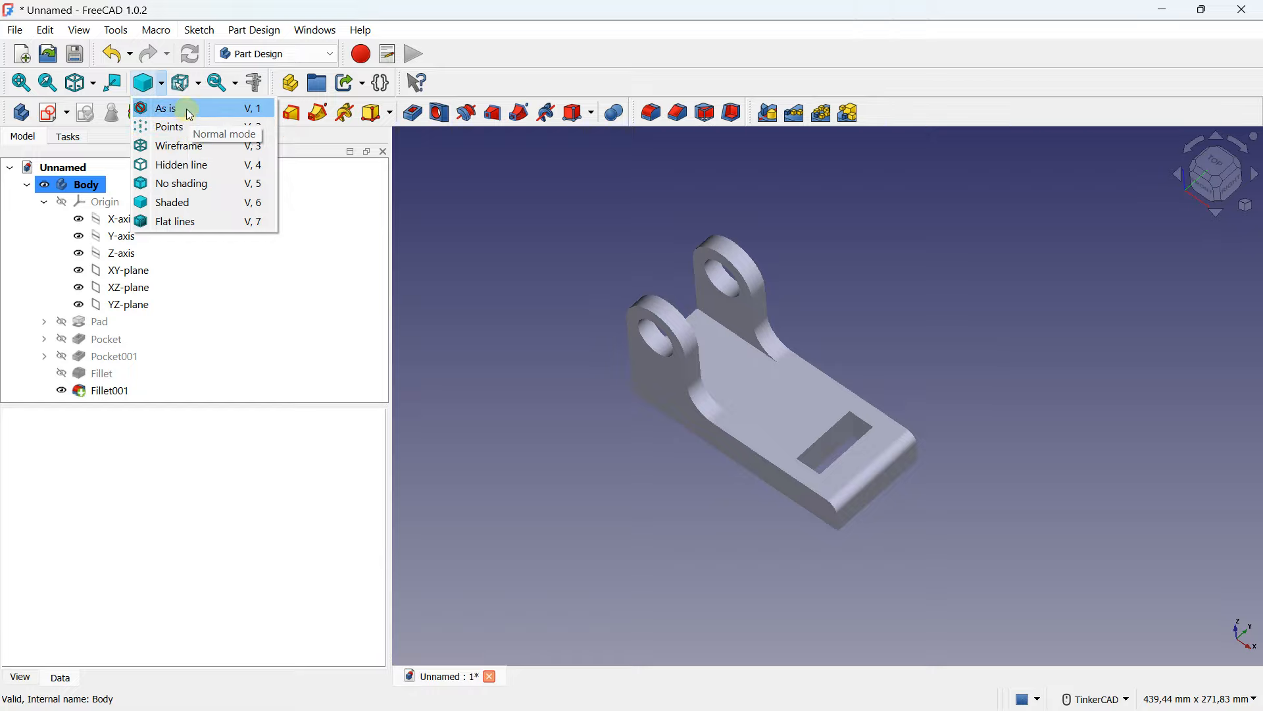
left_click(165, 108)
scroll(796, 454, "up", 1)
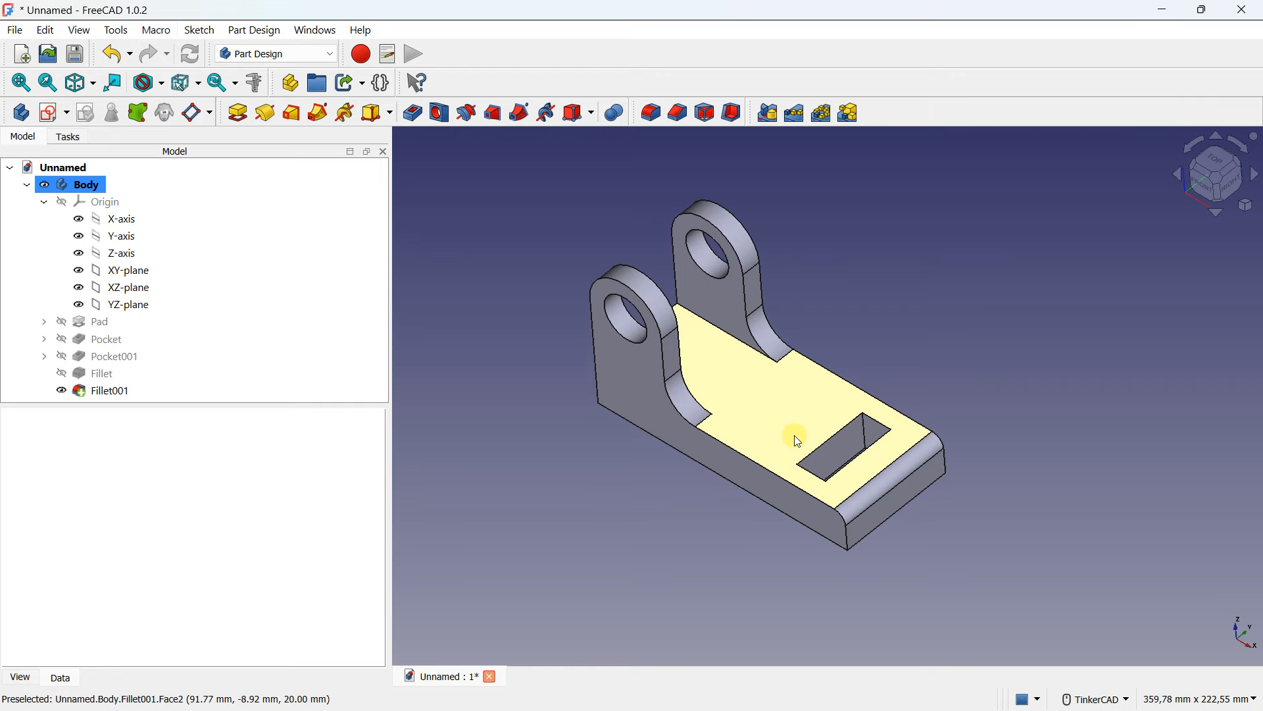
- Collapse the Body in the model tree
double_click(95, 187)
left_click(587, 239)
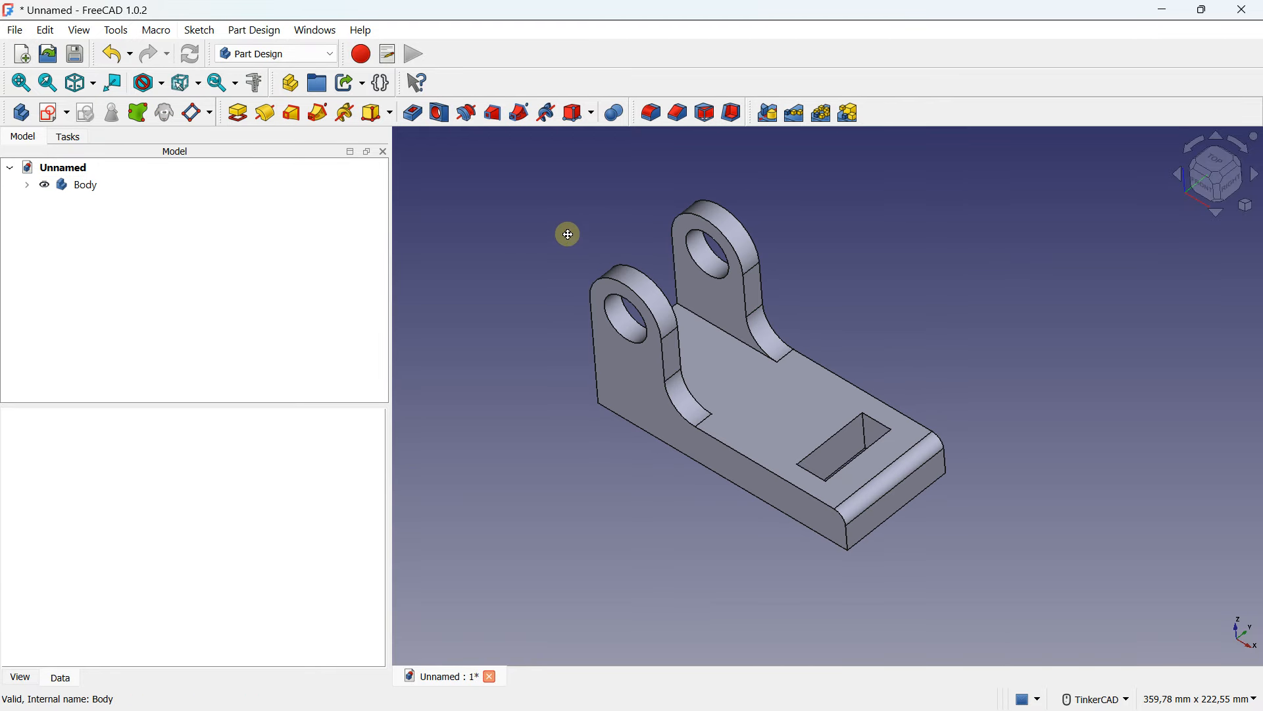
right_click_drag(569, 235, 566, 262)
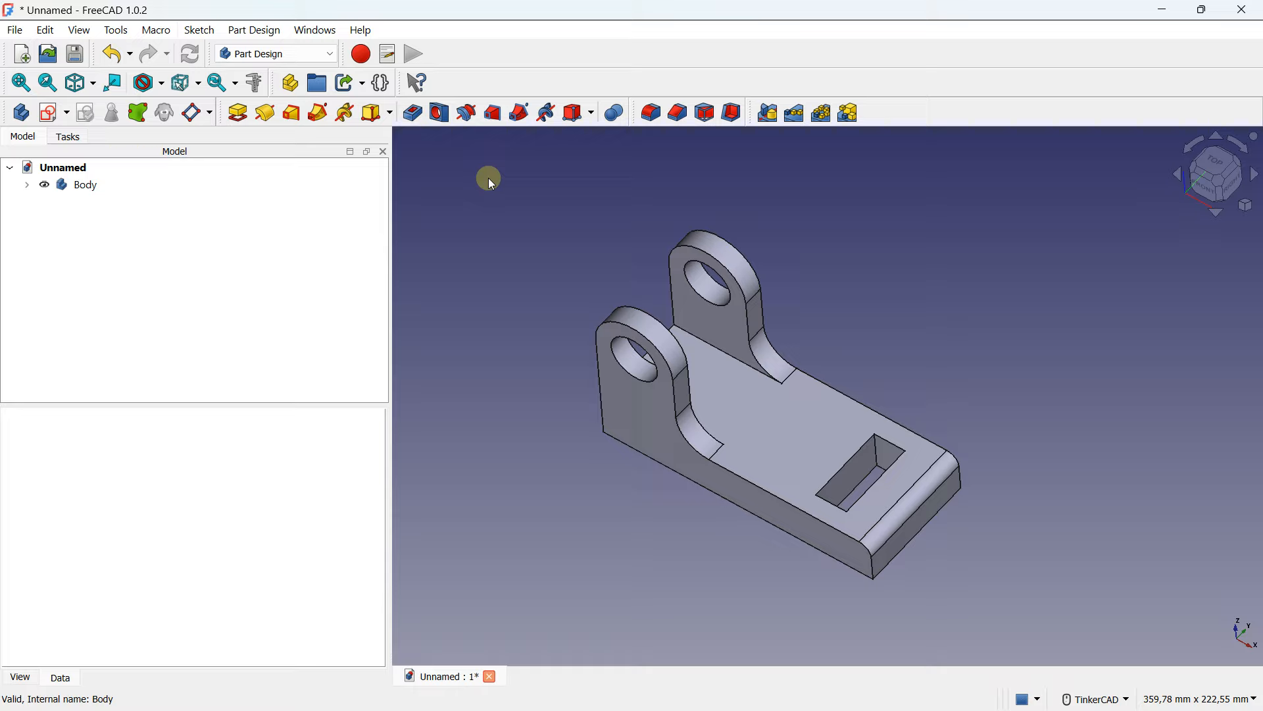
key("Caps_Lock")
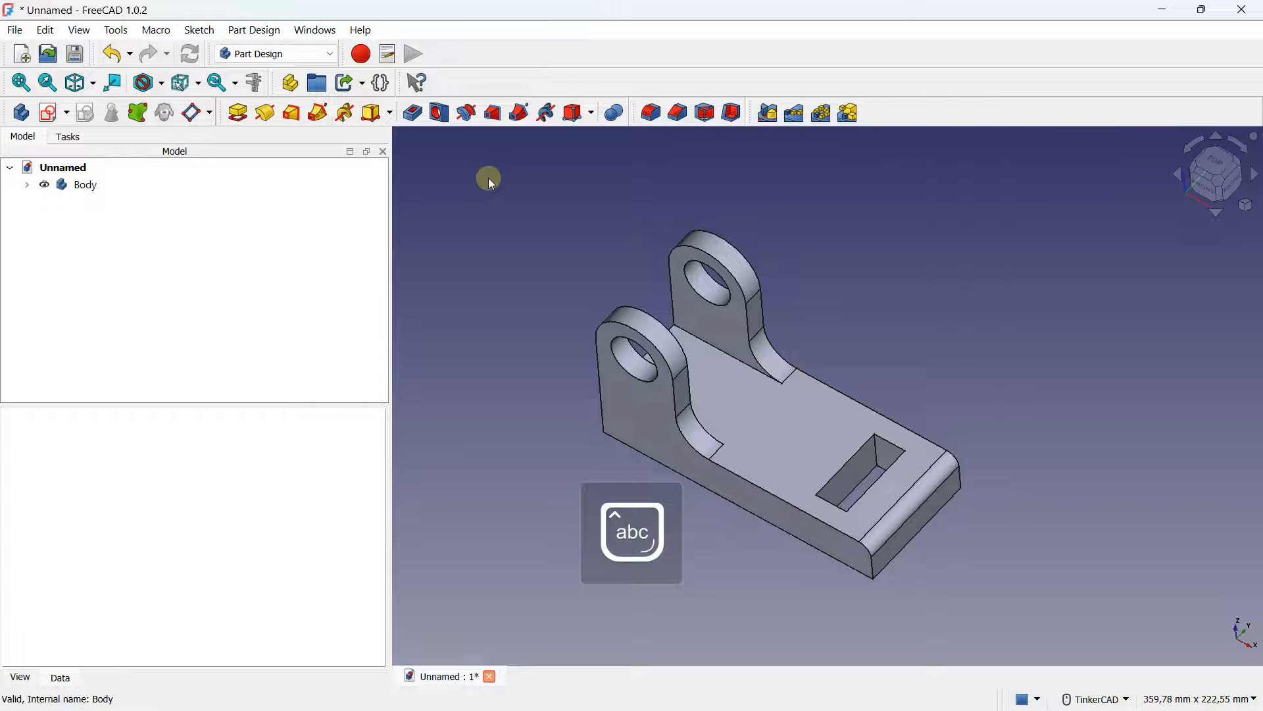